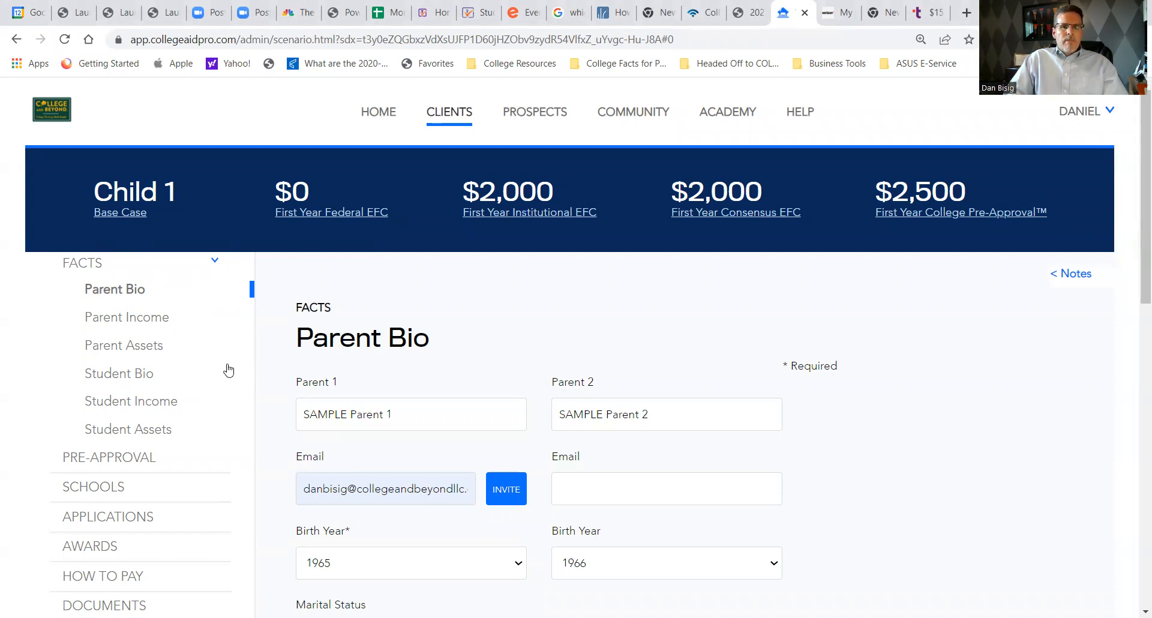
- Review the Parent Bio entries, including the tax filing status and tax form options, household size, address and country
scroll(226, 369, down, 2)
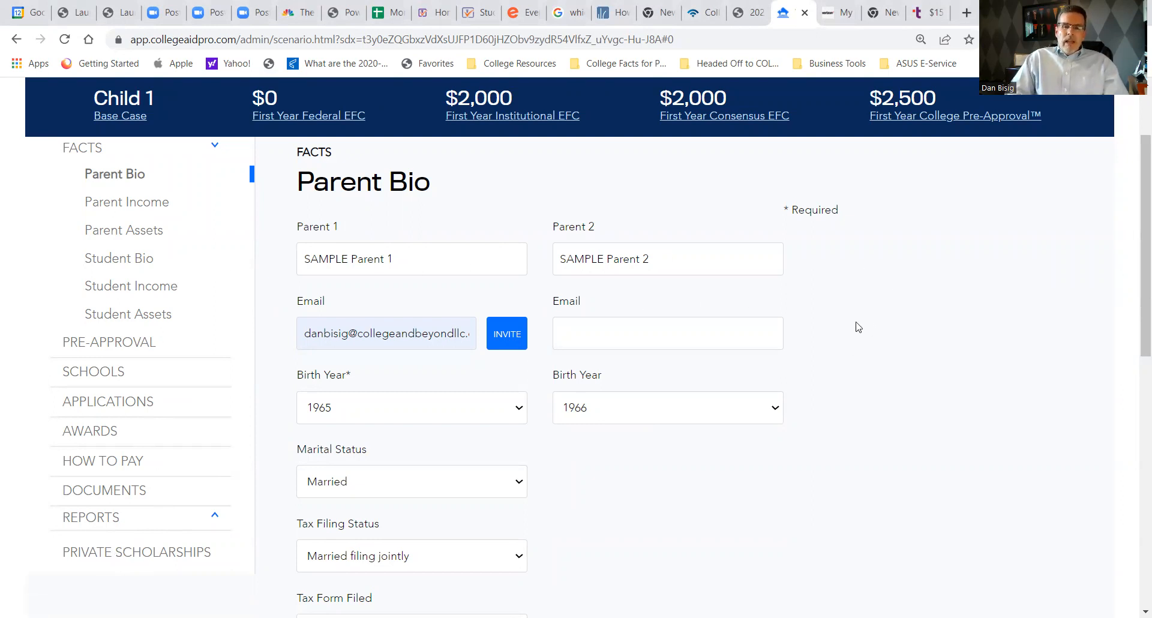
scroll(864, 318, down, 3)
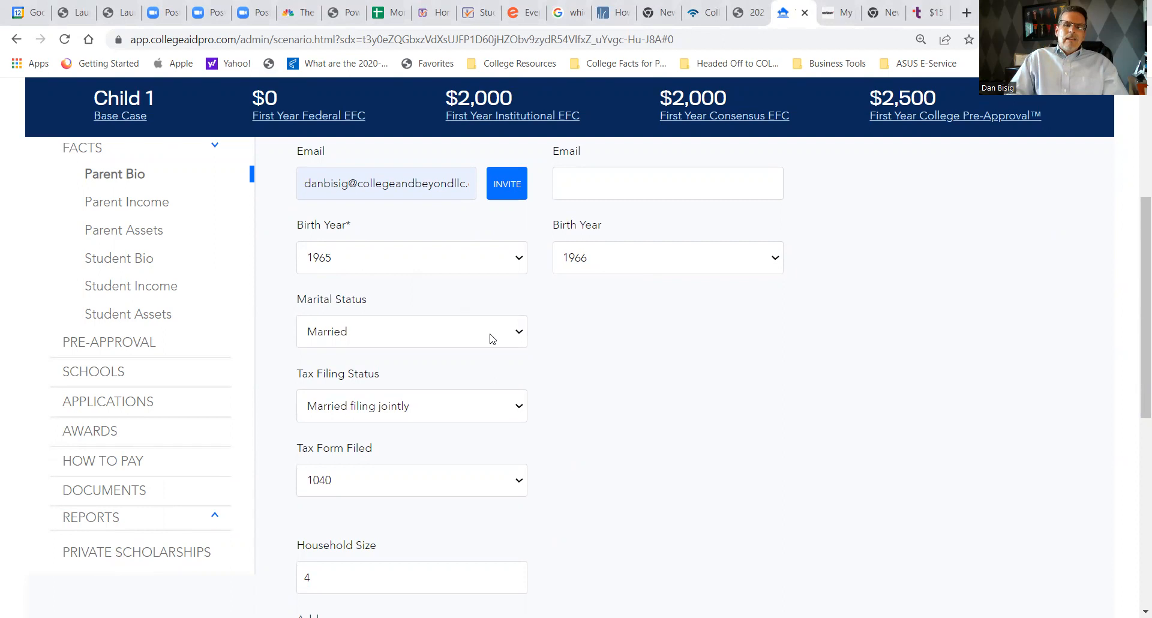
click(520, 414)
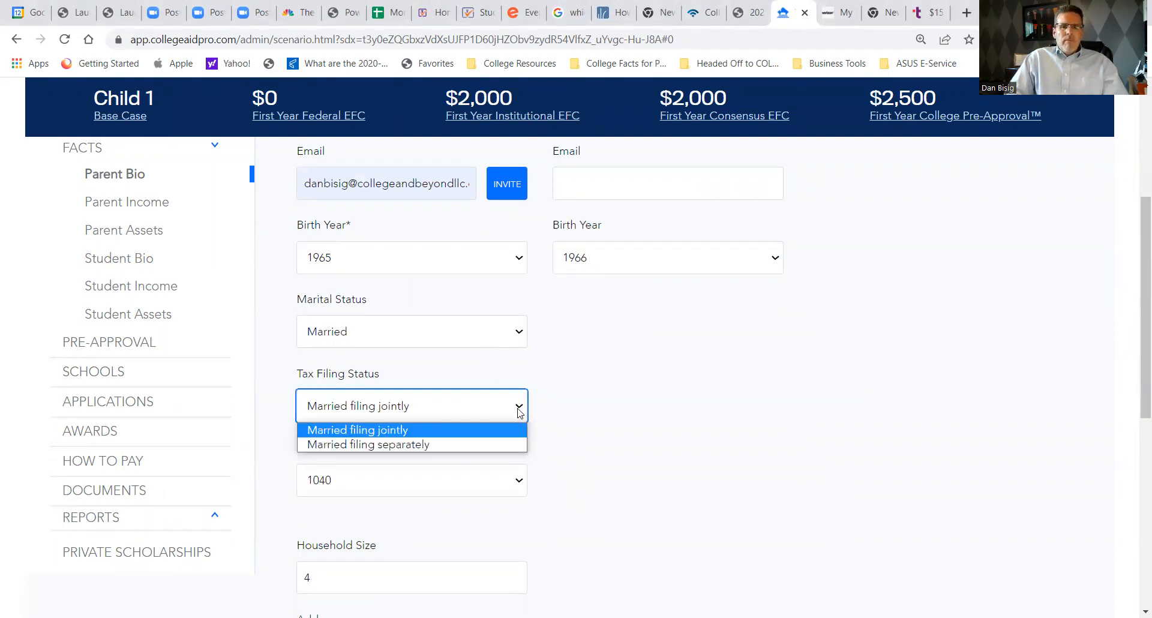
click(435, 483)
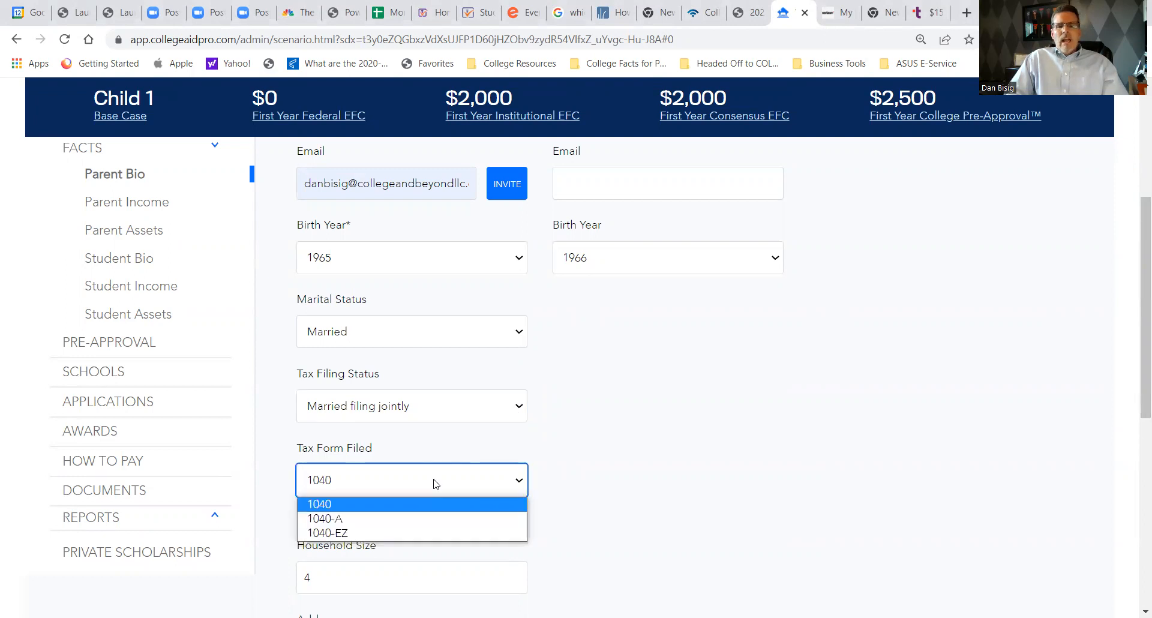
click(441, 510)
scroll(720, 394, down, 4)
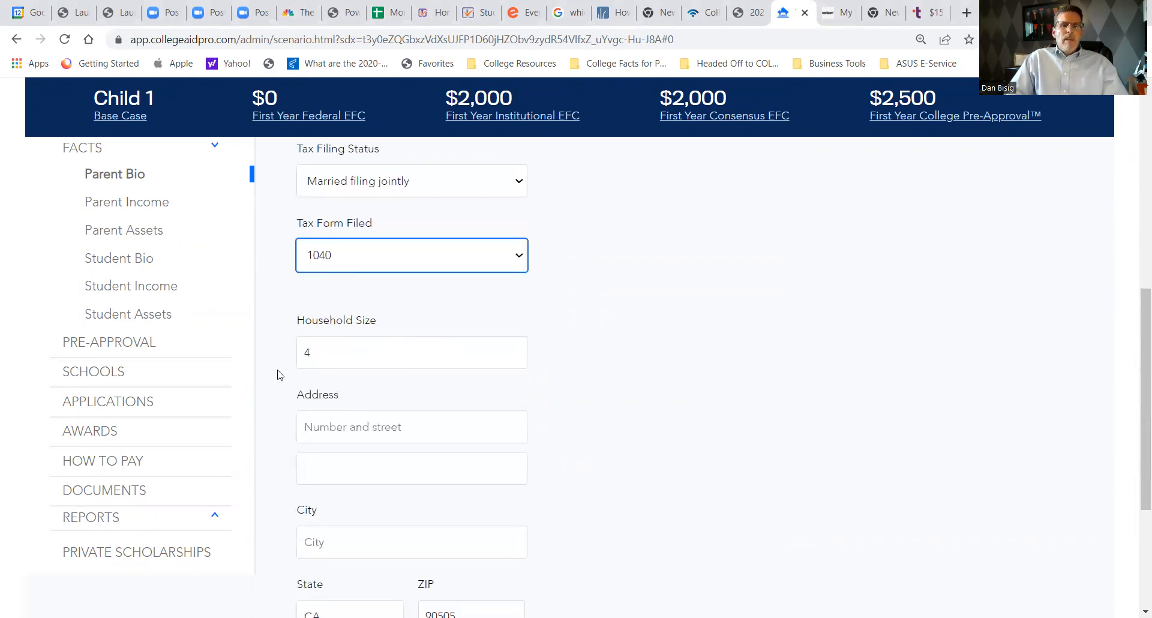
double_click(309, 353)
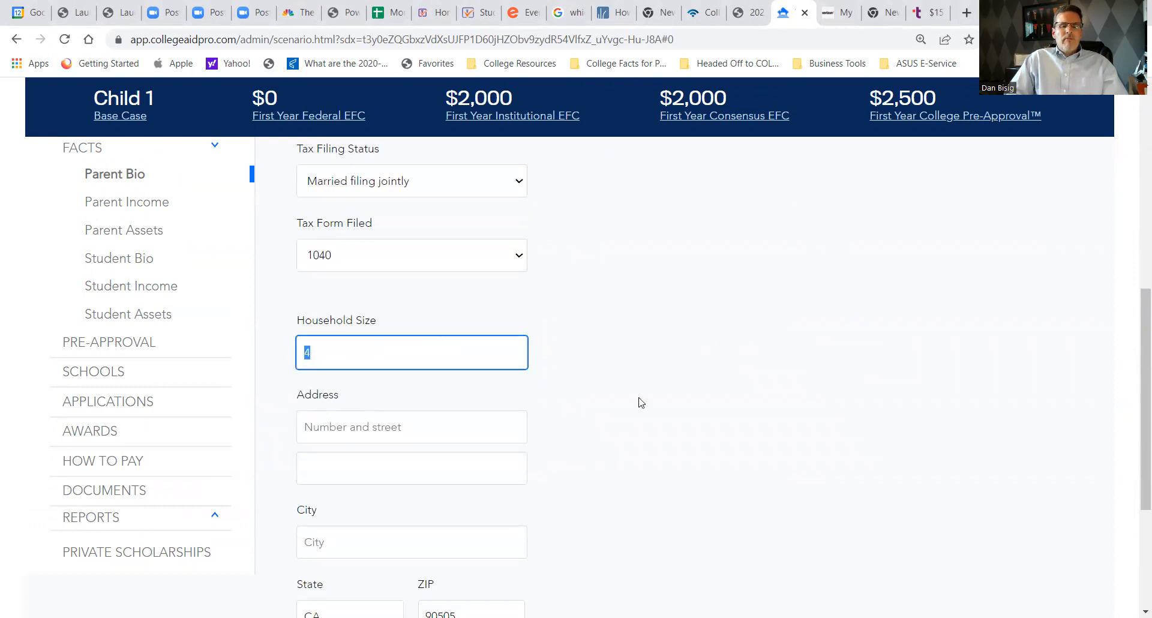
scroll(629, 412, down, 1)
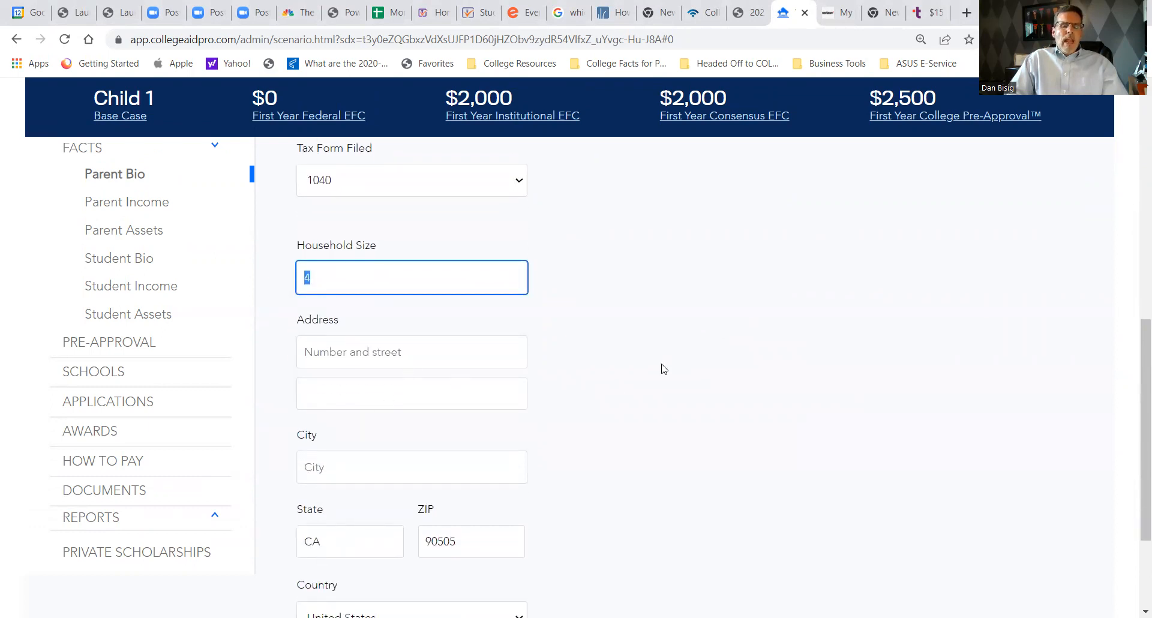
scroll(660, 354, down, 2)
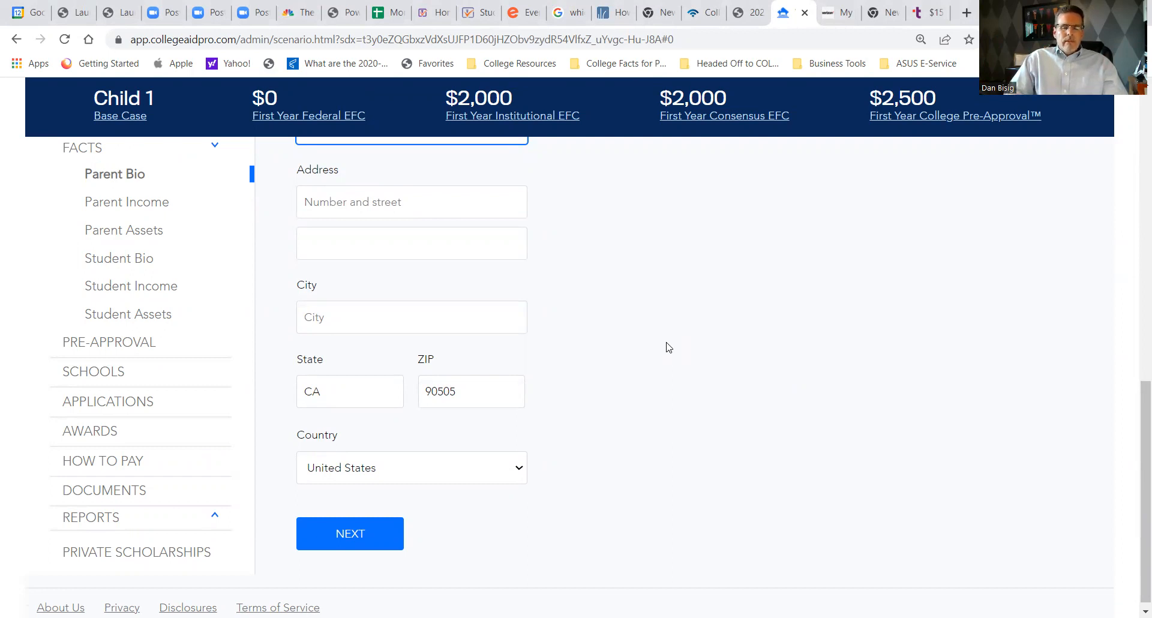
- Continue to Parent Income and enter earnings of $100,000 for Parent 1 and $60,000 for Parent 2
click(347, 540)
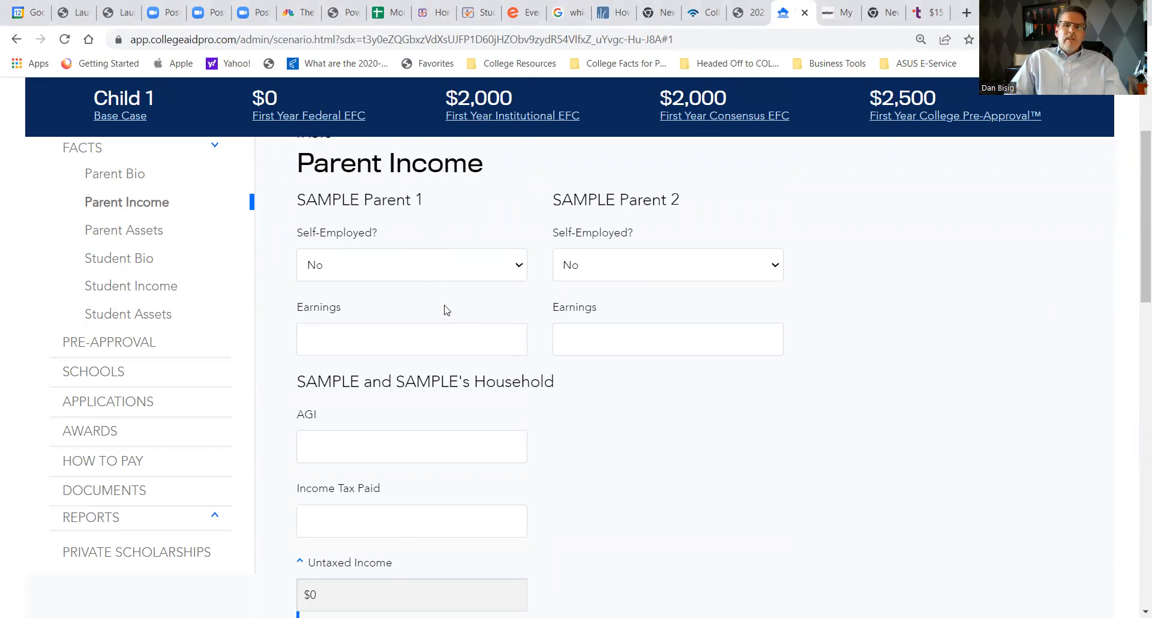
click(399, 346)
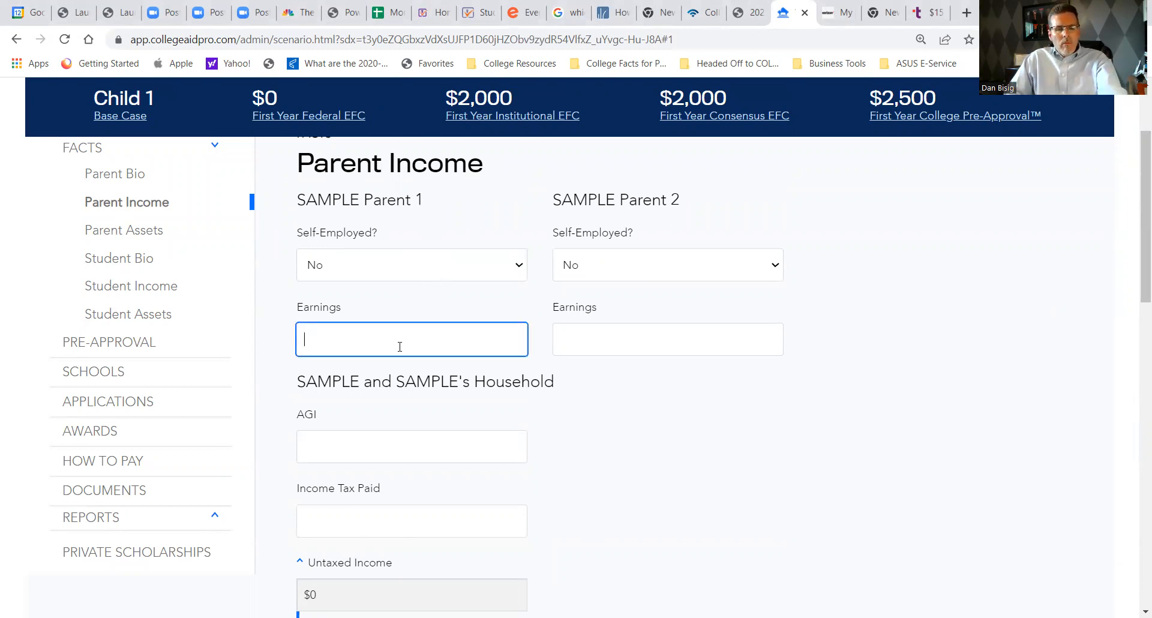
text(1000000)
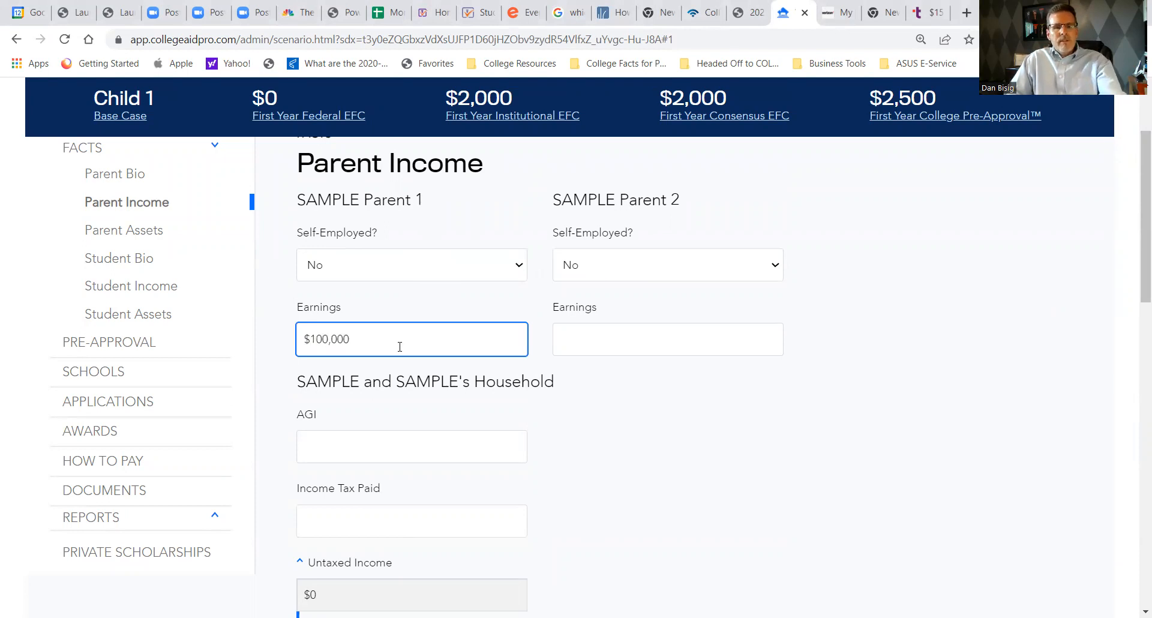
key(Tab)
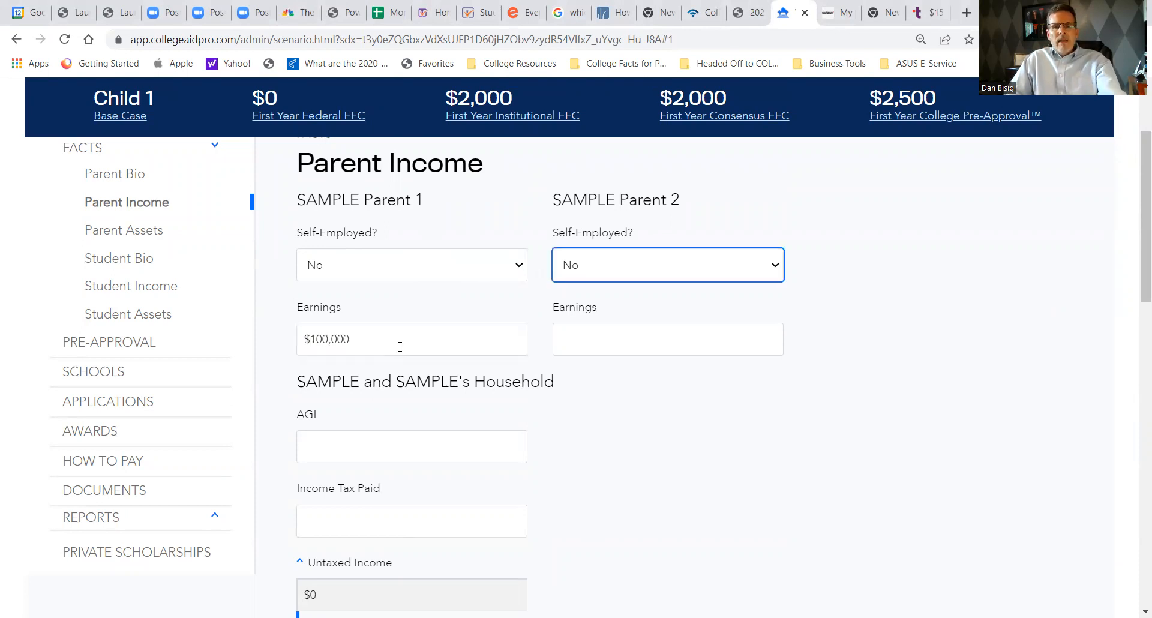
click(617, 329)
text(600000)
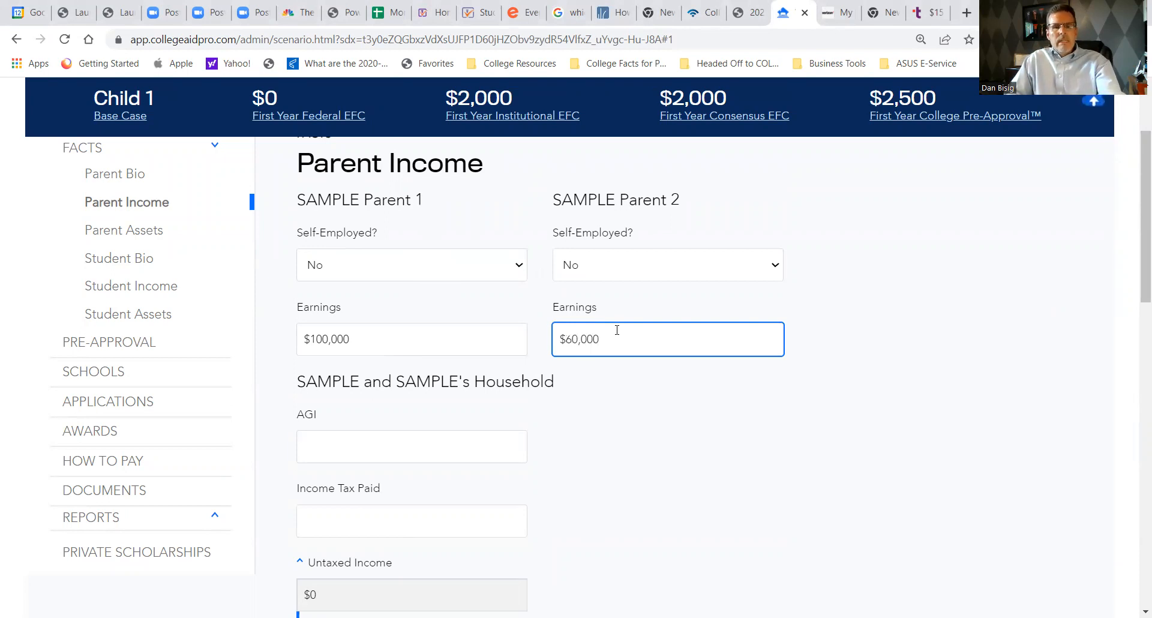
key(Tab)
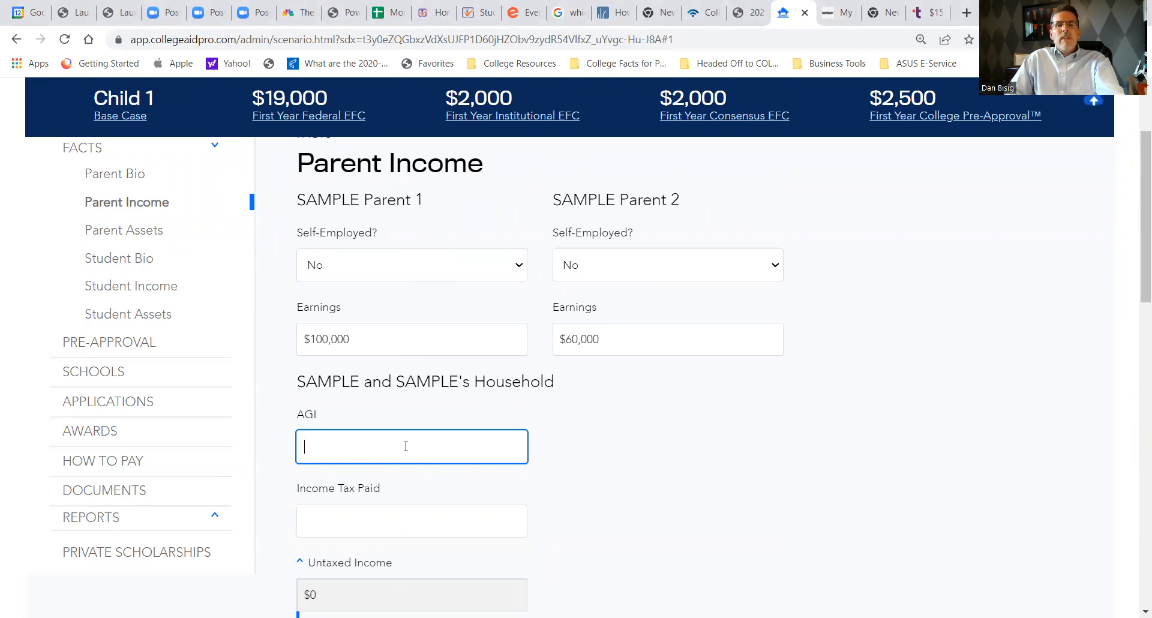
- Set the household's AGI to $150,000 and the income tax paid to $27,000
text(1)
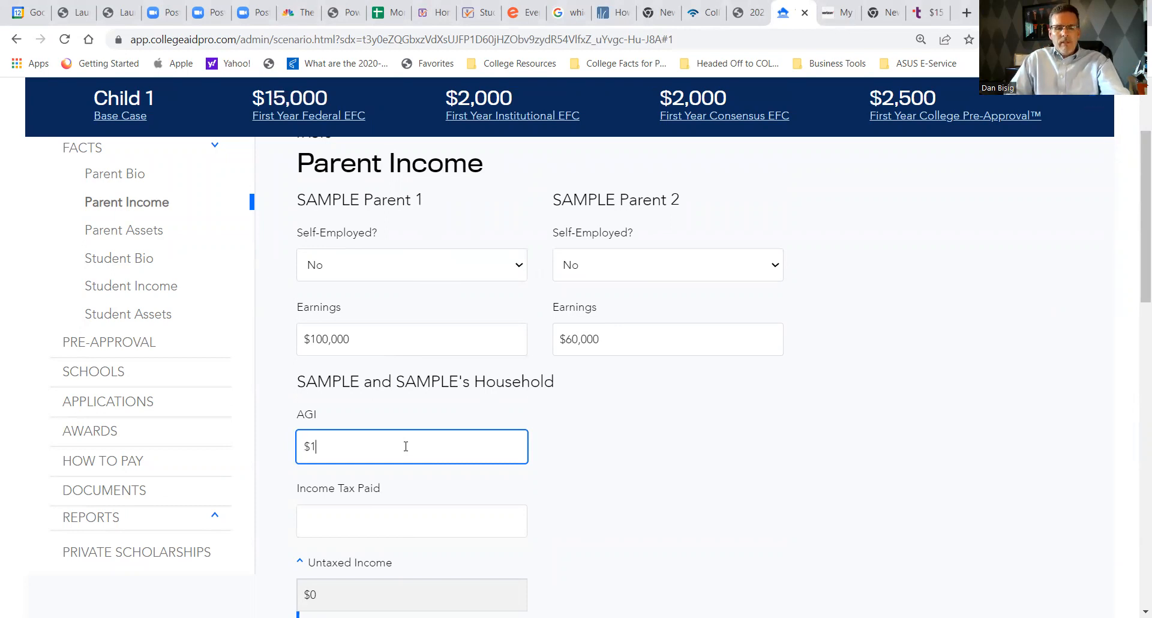
text(,500,000)
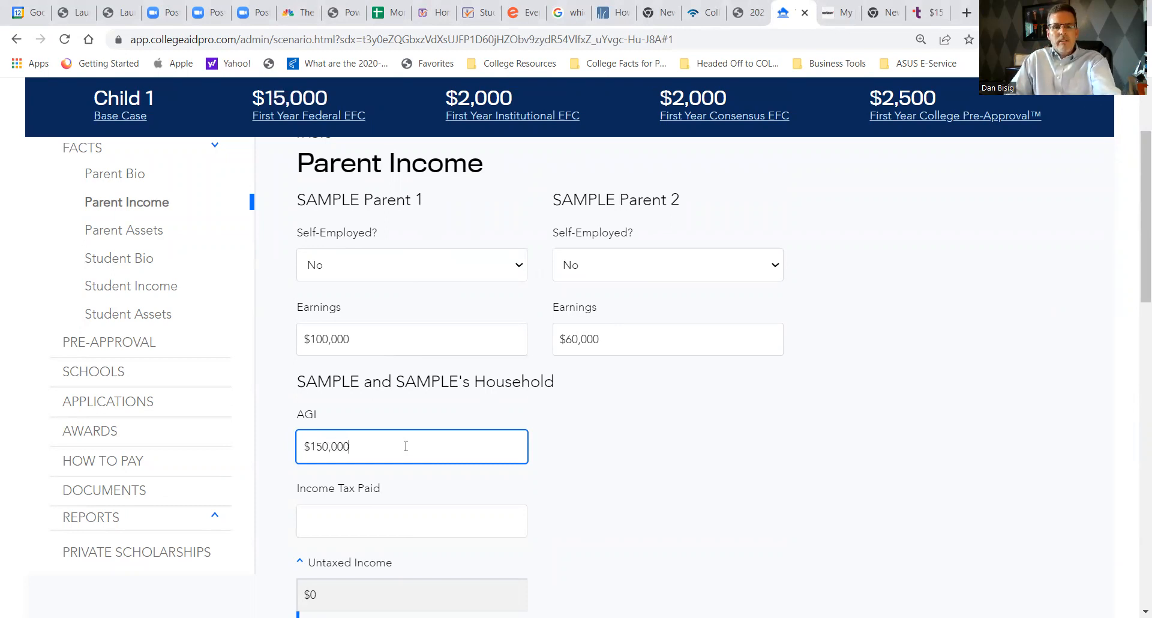
key(BackSpace)
click(357, 512)
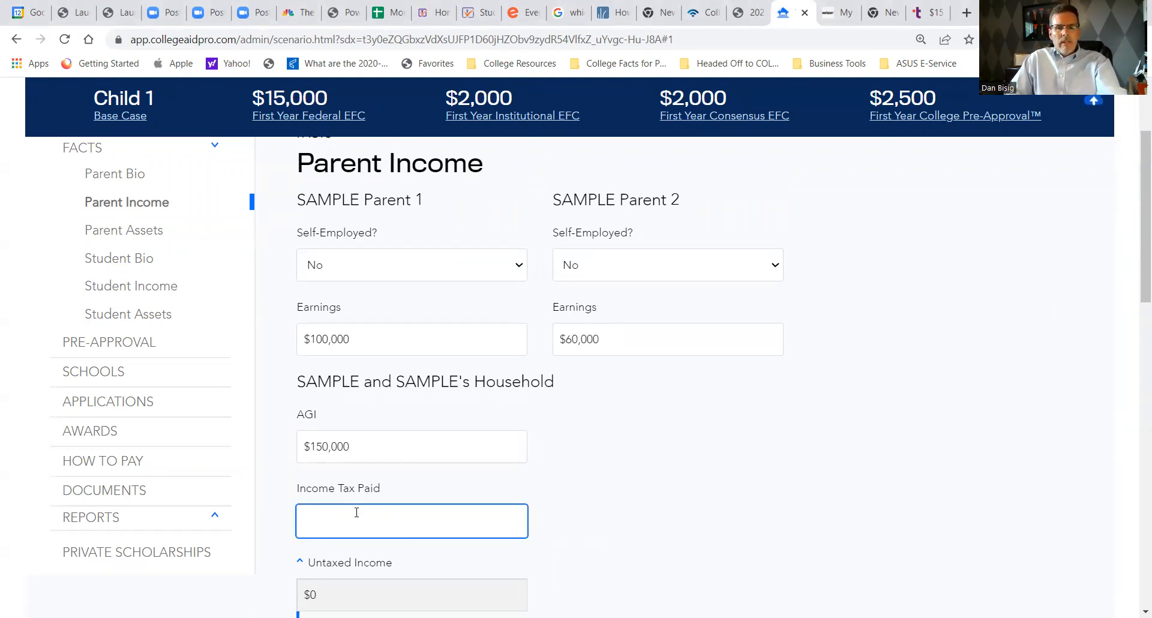
text(270000)
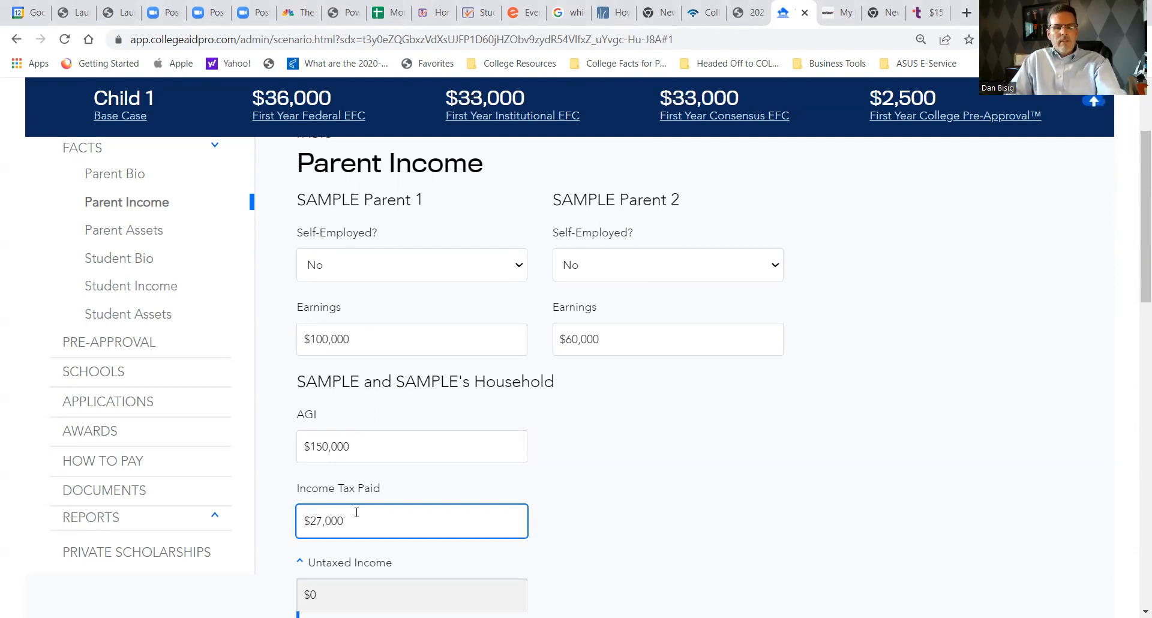
click(700, 429)
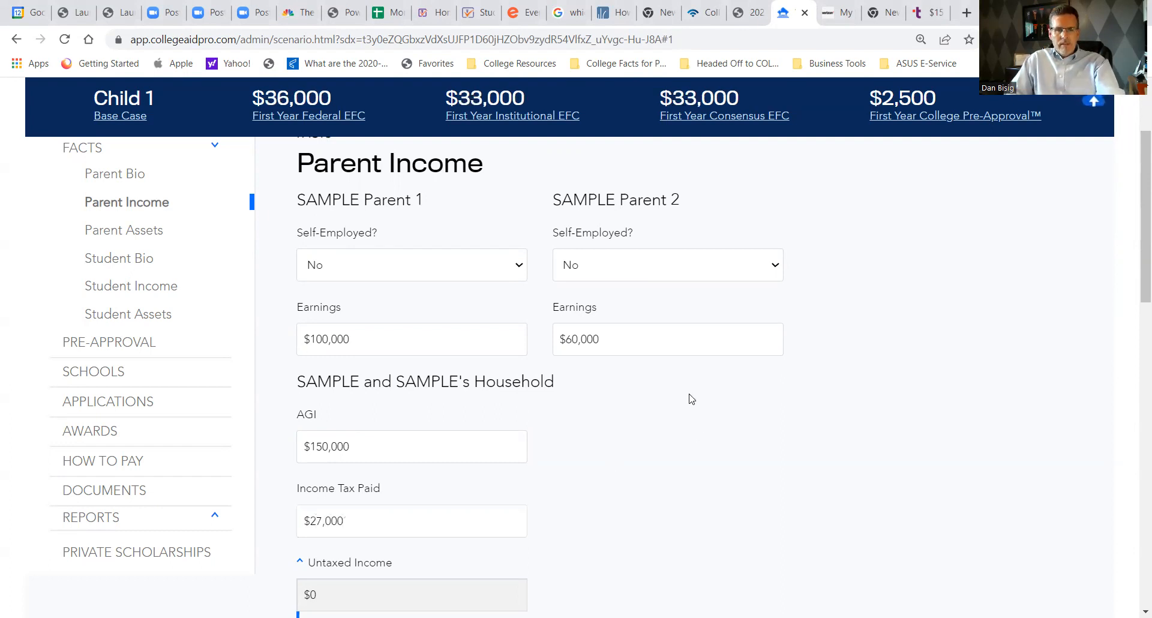
- Show the explanatory notes for the Parent Income fields and check the Income Tax Paid note
scroll(692, 399, down, 5)
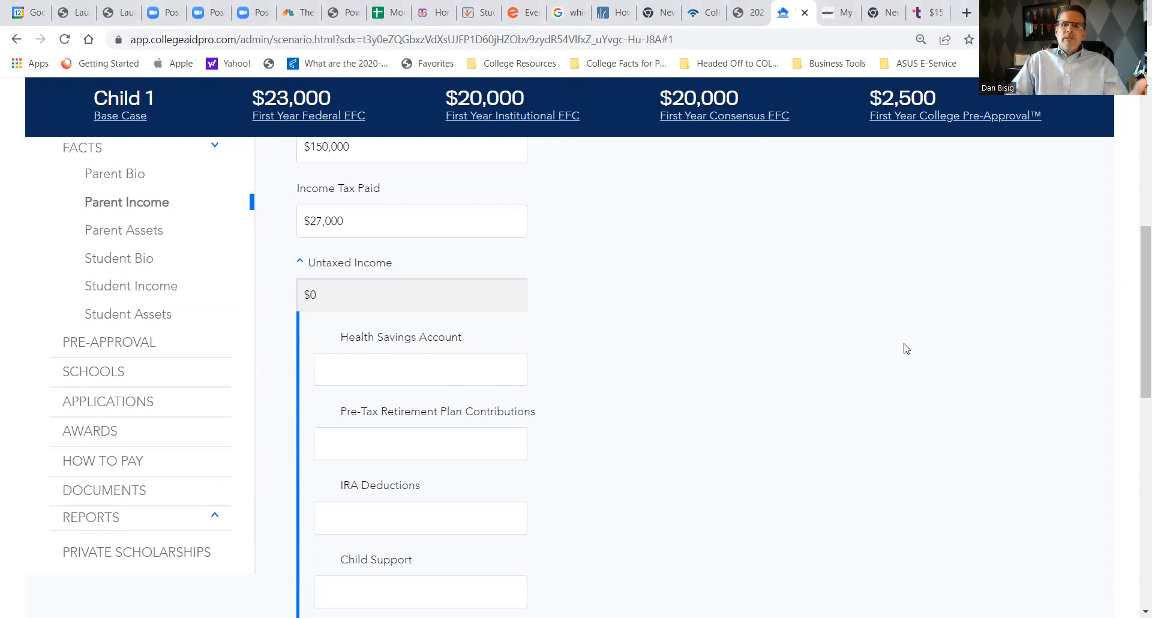
scroll(1135, 294, up, 1)
scroll(1135, 293, up, 7)
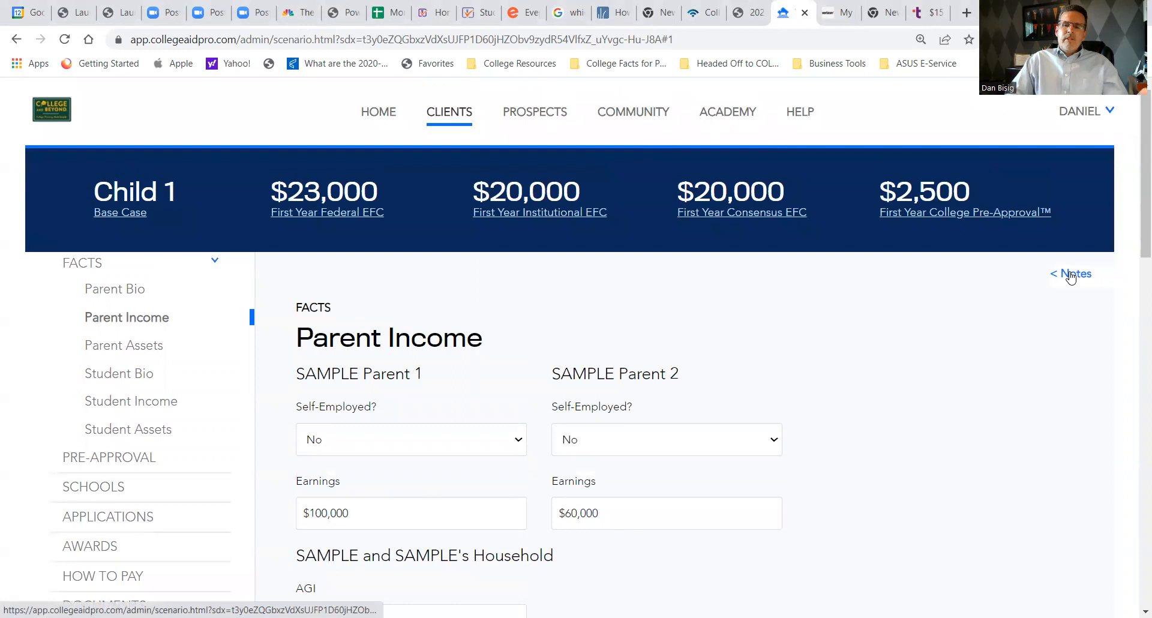
click(1071, 276)
scroll(906, 363, down, 8)
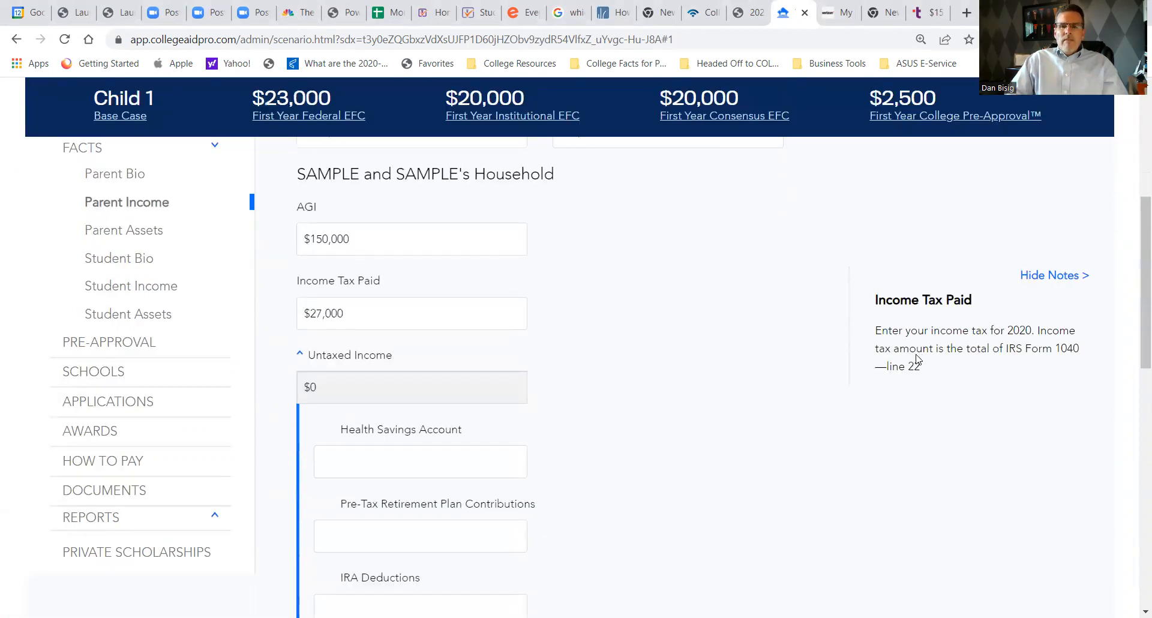
- Enter $10,000 as the parents' pre-tax retirement plan contributions under Untaxed Income
click(444, 391)
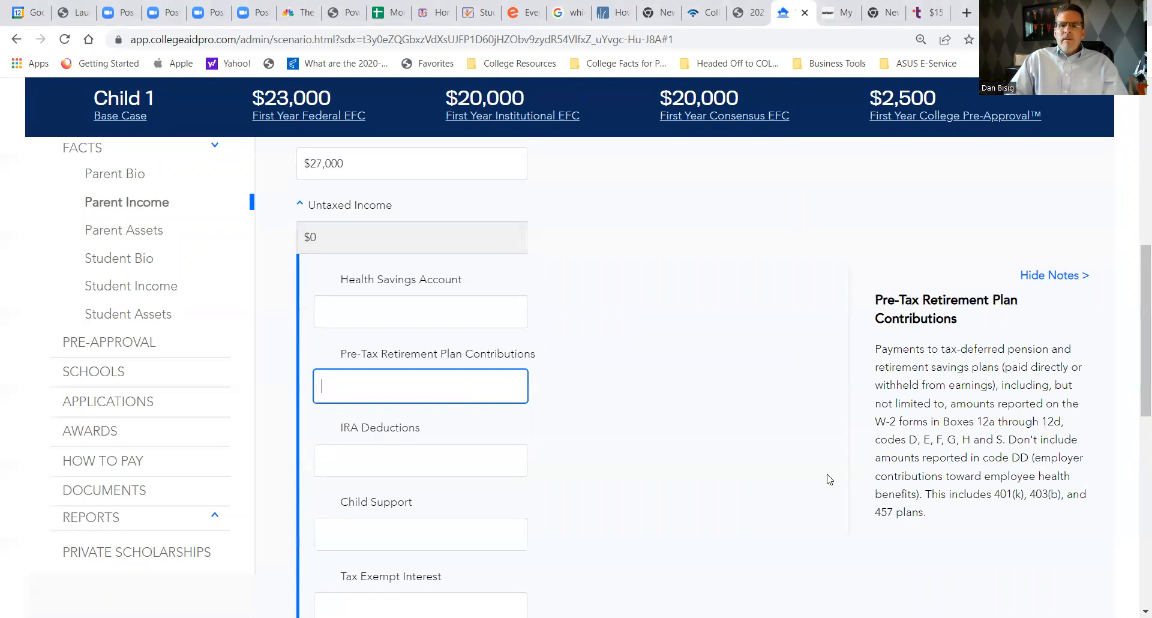
text(10,000)
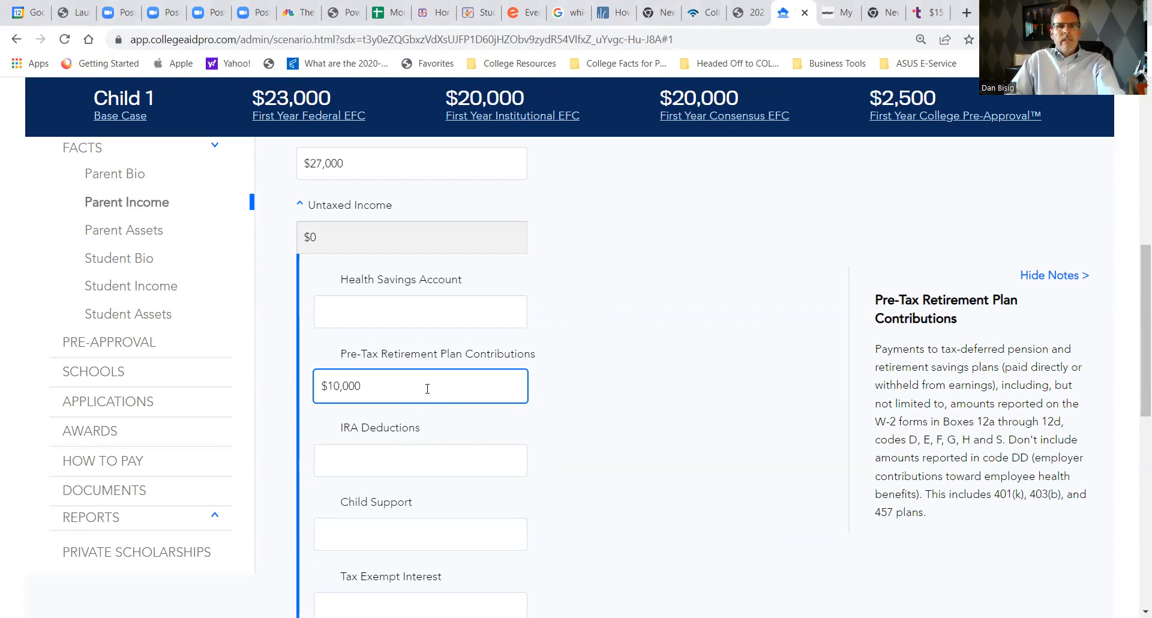
key(Tab)
- Examine the breakdowns of the First Year Federal EFC and First Year Institutional EFC, closing each one
scroll(407, 381, up, 3)
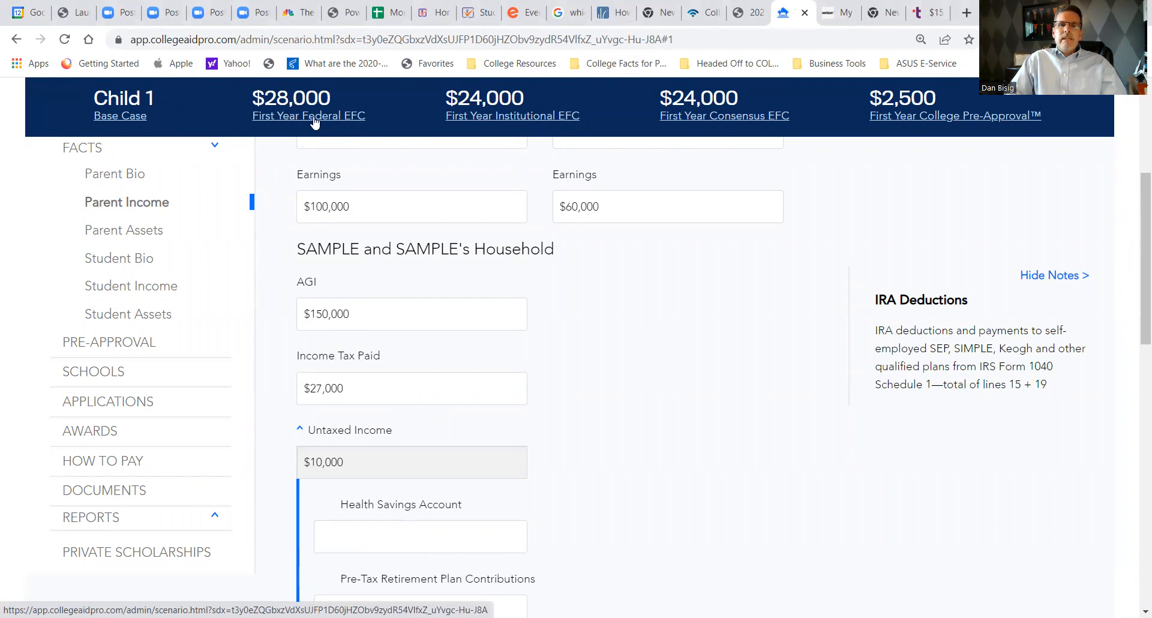
click(334, 114)
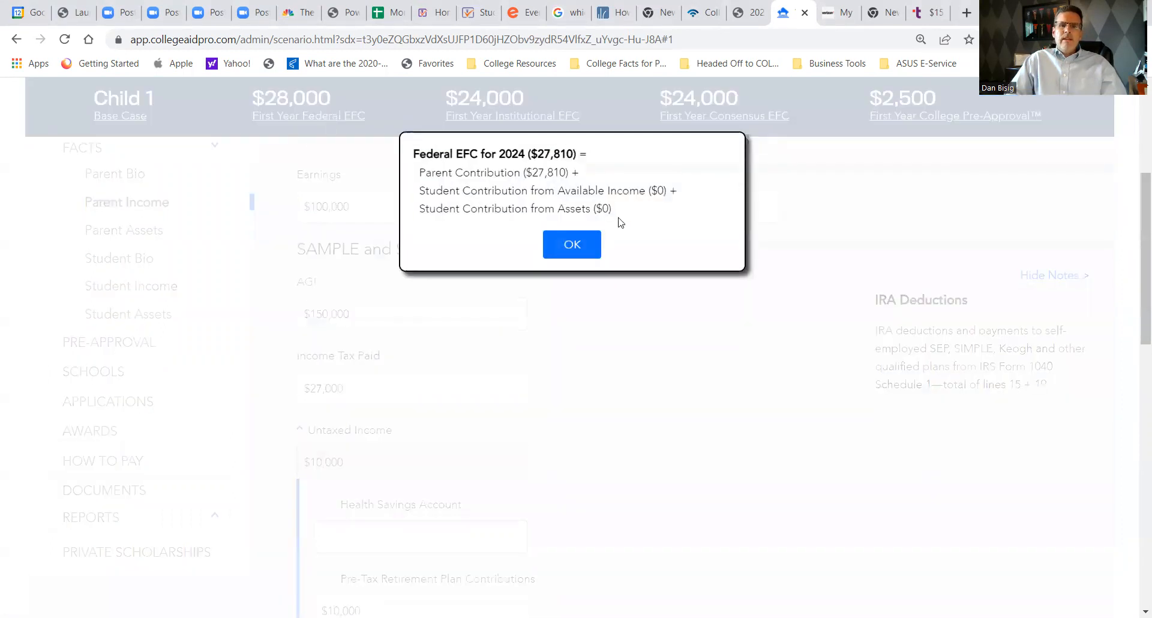
drag(594, 173, 413, 174)
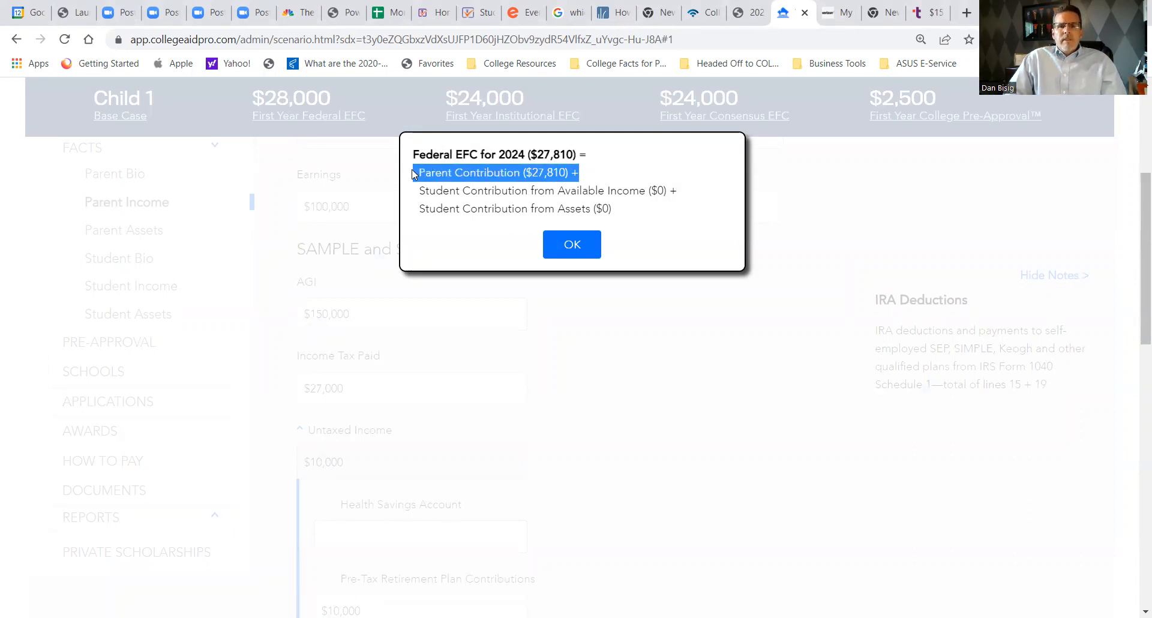
click(581, 246)
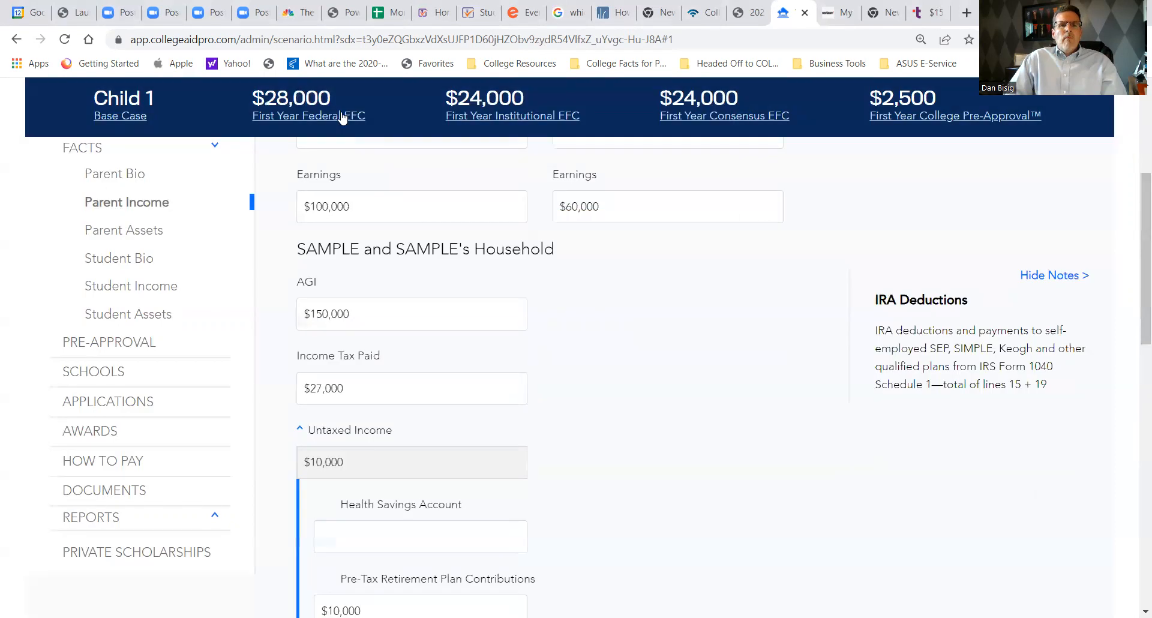
click(535, 115)
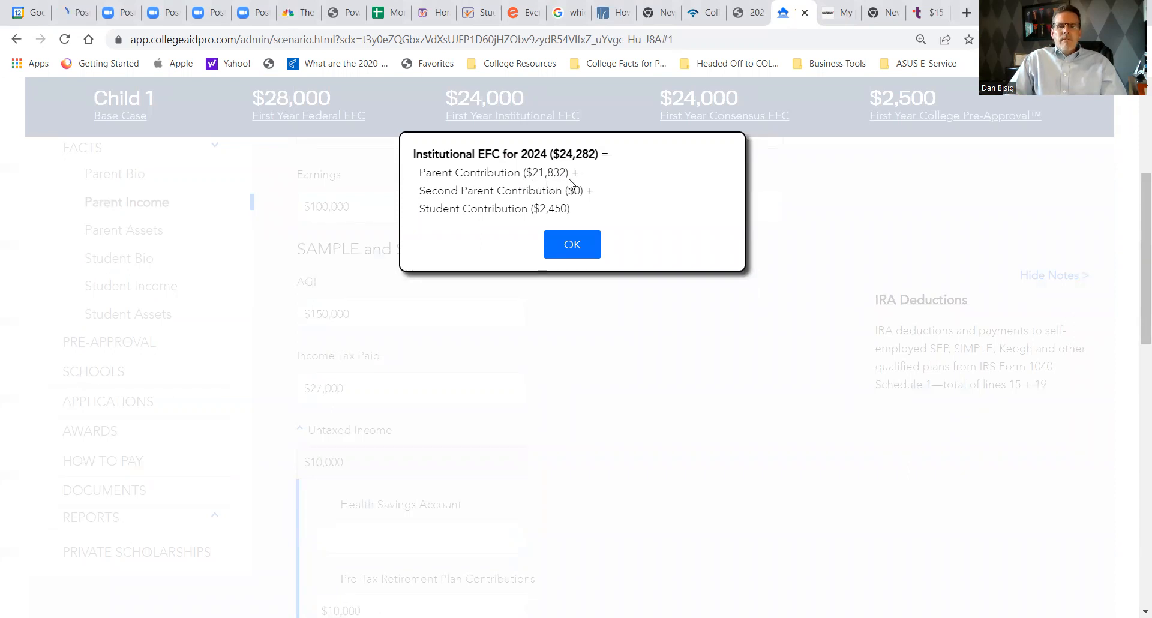
drag(573, 210, 418, 217)
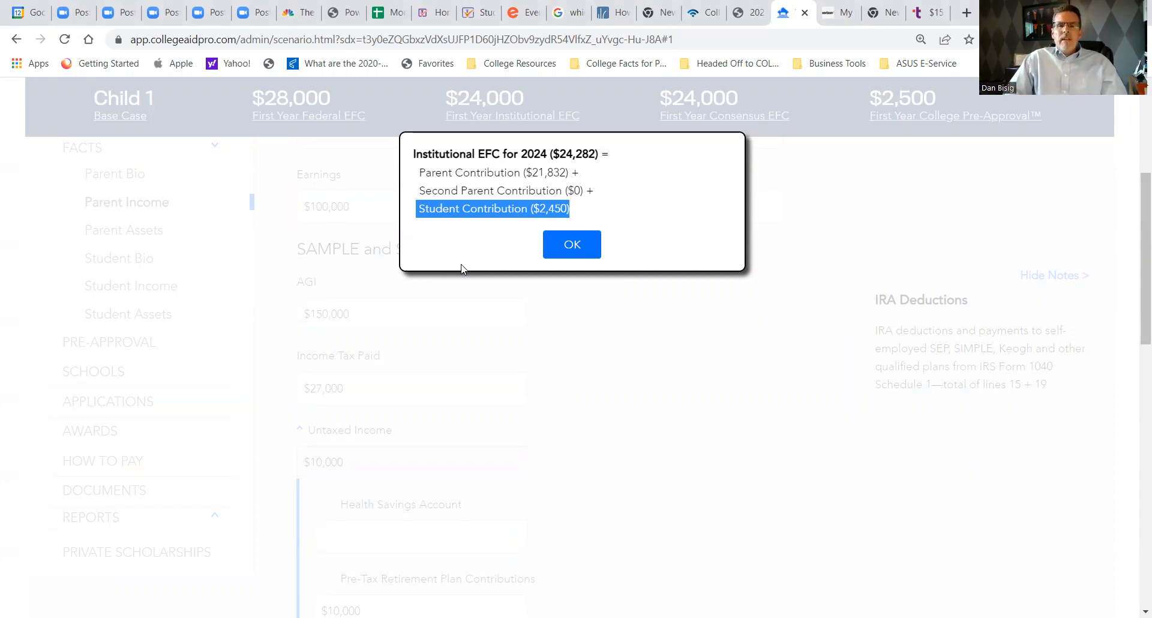
click(572, 245)
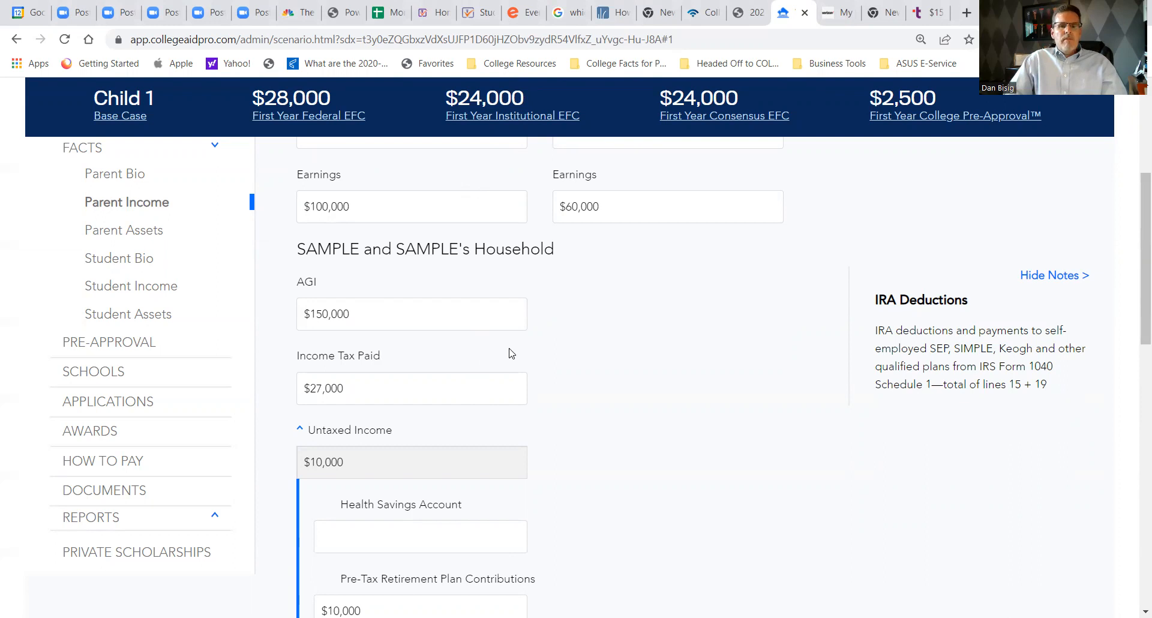
- Clear the pre-tax retirement plan contributions amount under Untaxed Income
scroll(526, 351, down, 1)
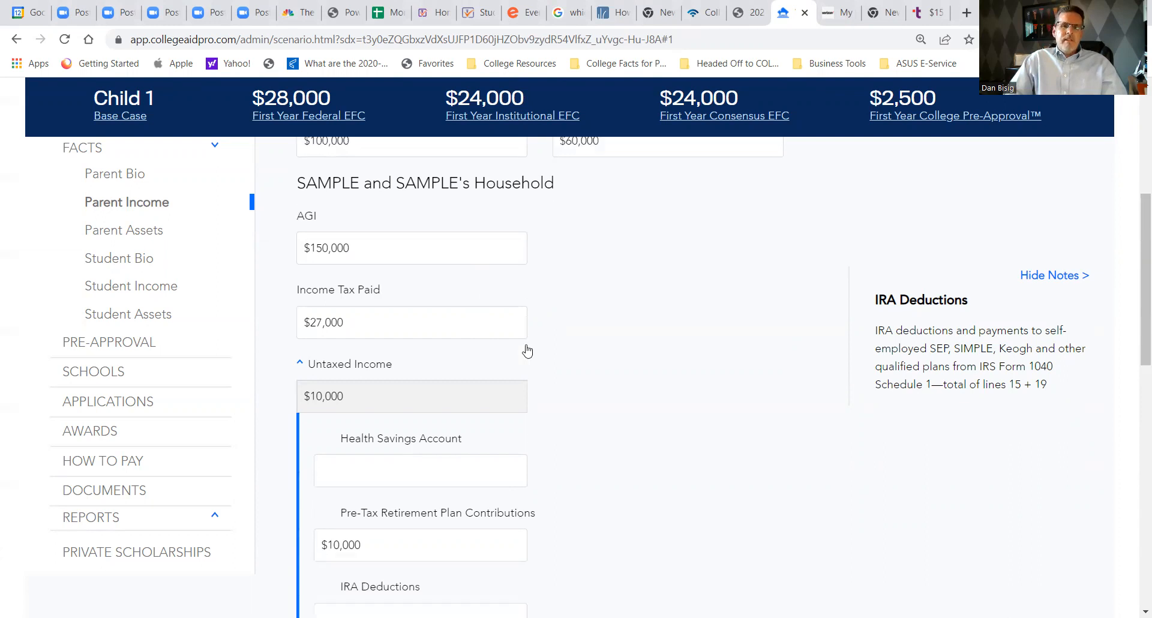
click(352, 389)
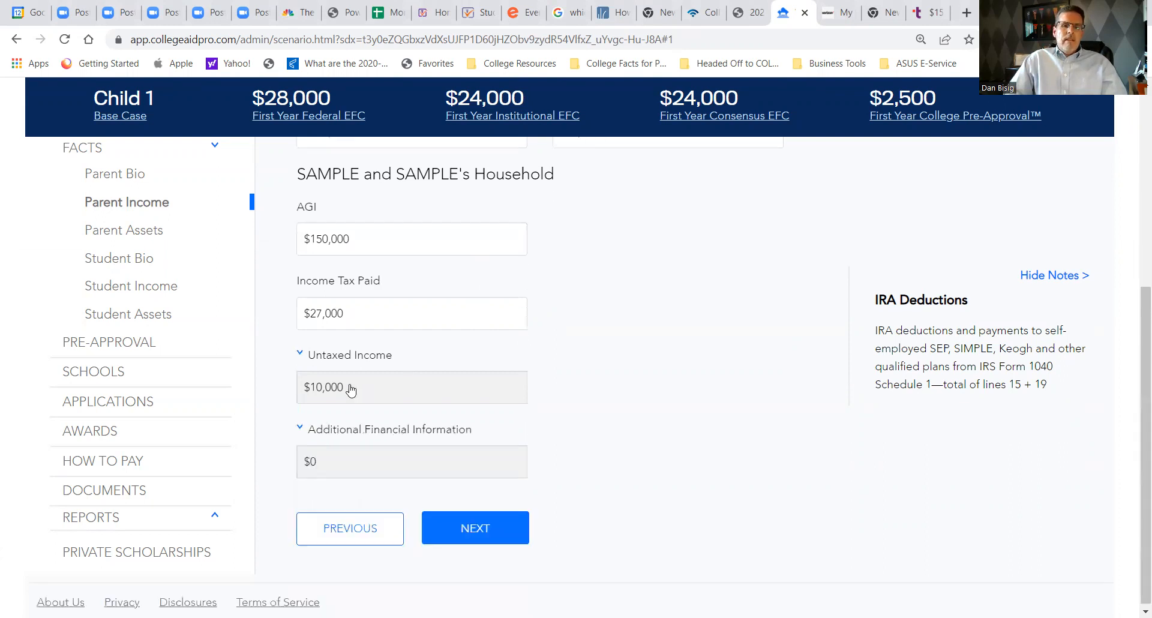
click(300, 355)
click(420, 536)
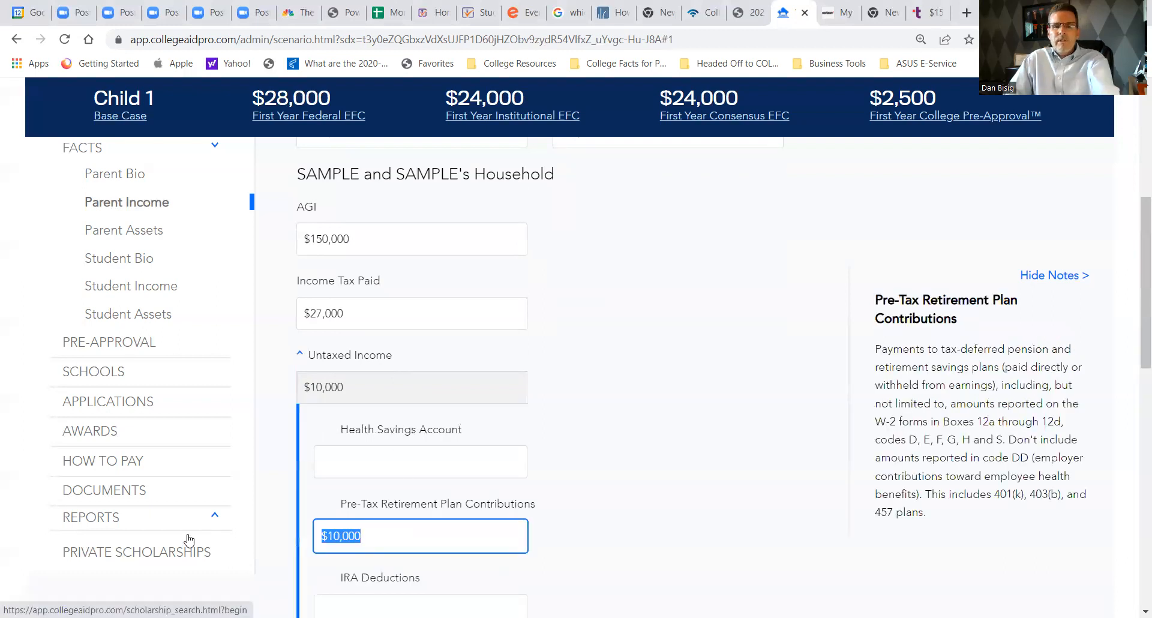
key(BackSpace)
key(Tab)
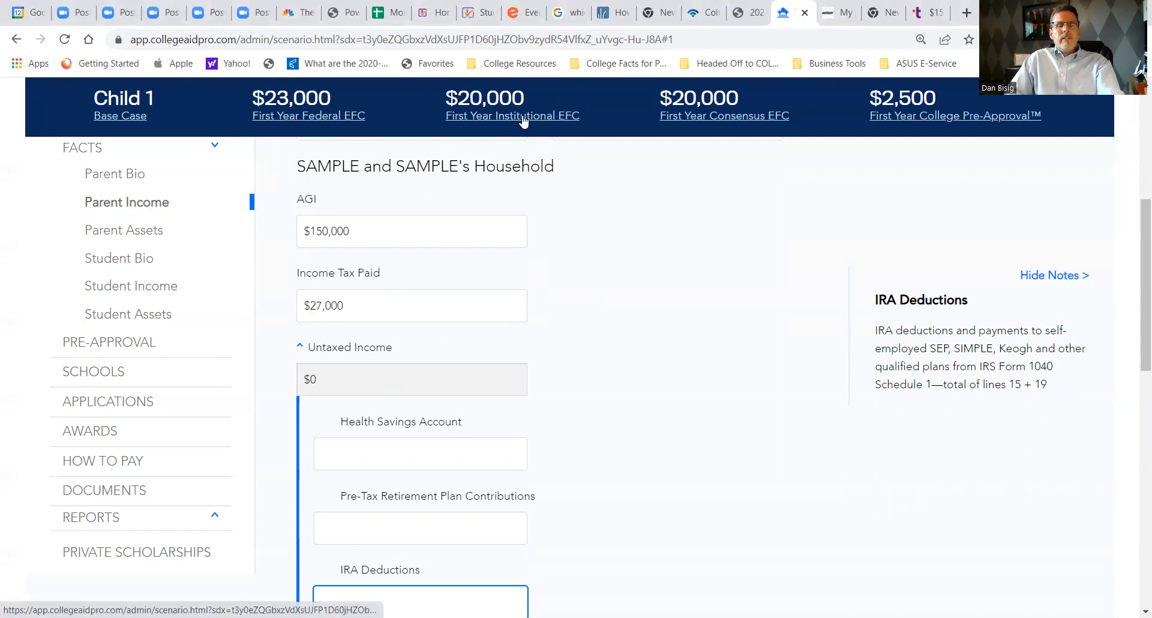
- Enter $10,000 again as the parents' pre-tax retirement plan contributions under Untaxed Income
click(380, 528)
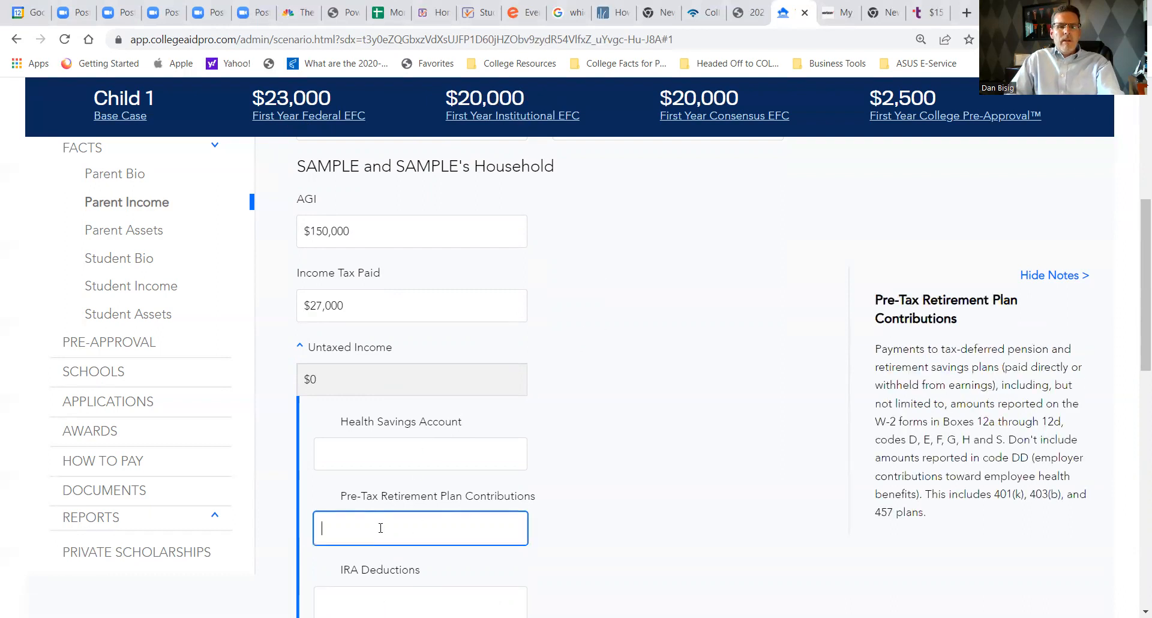
text(100000)
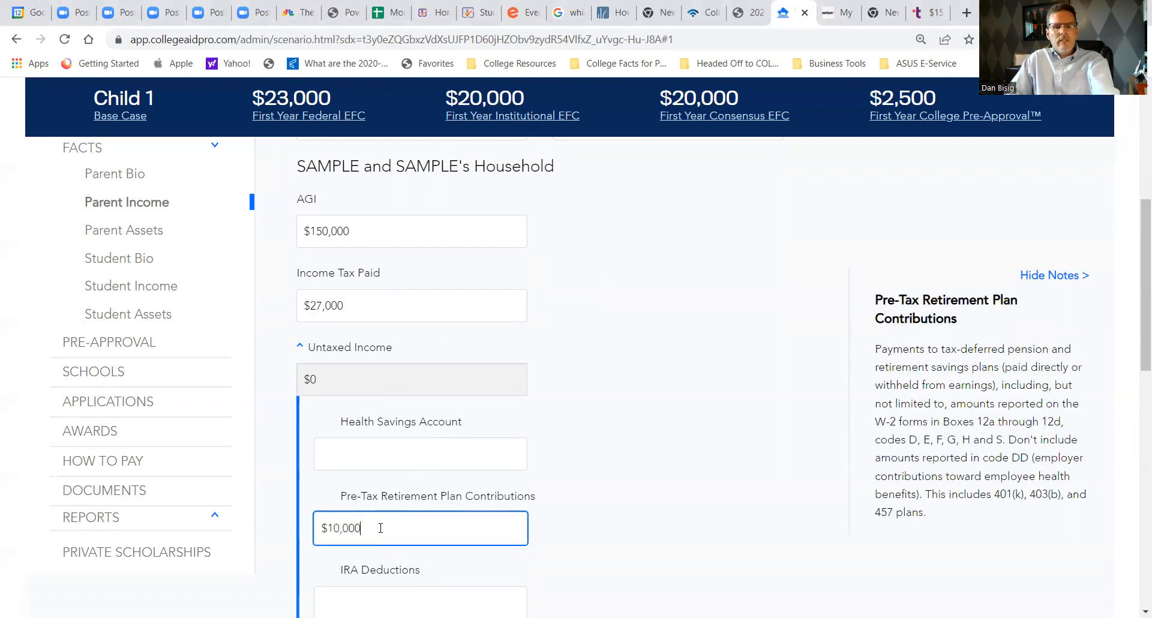
key(Tab)
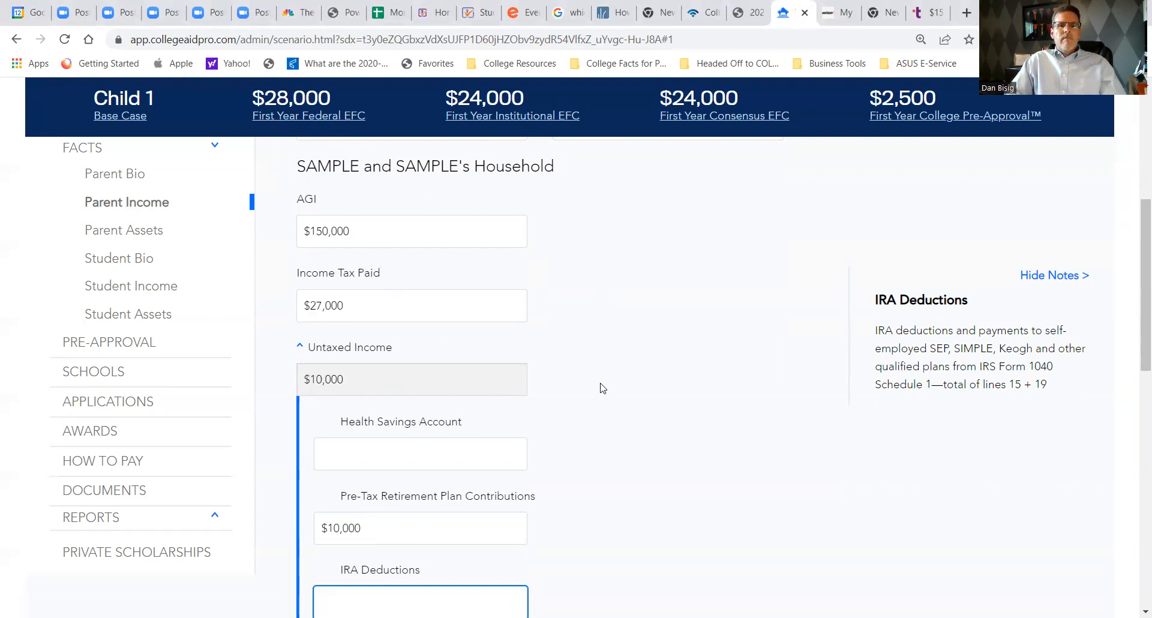
- Continue to the Parent Assets page and enter $5,000 as Parent 1's cash, savings and checking
scroll(602, 388, down, 9)
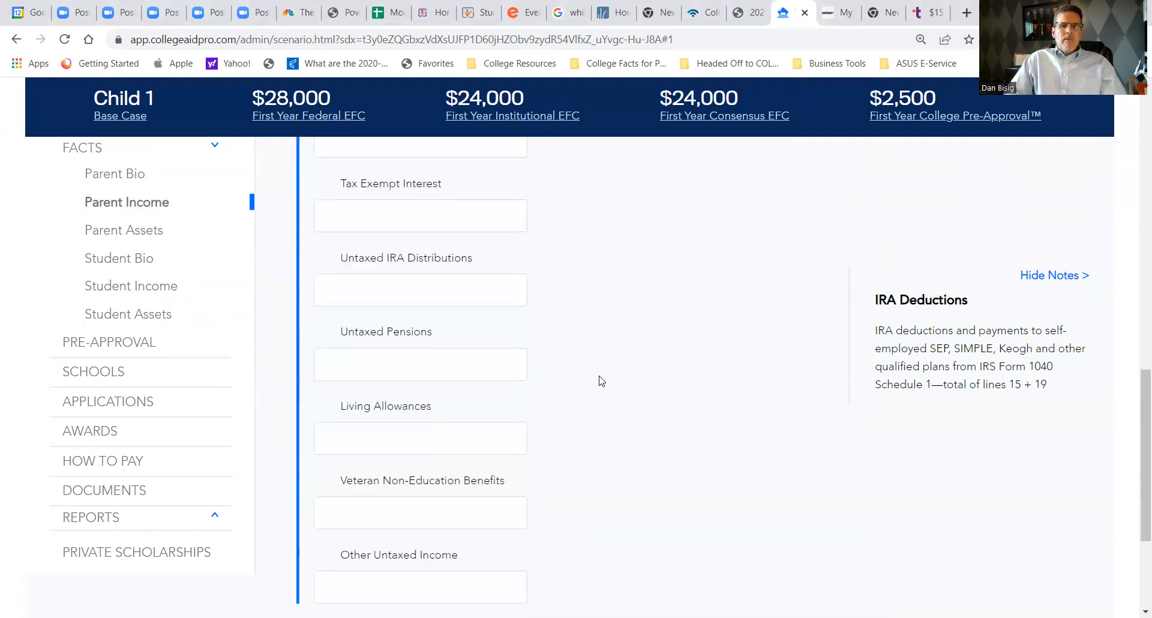
scroll(600, 381, down, 4)
click(481, 524)
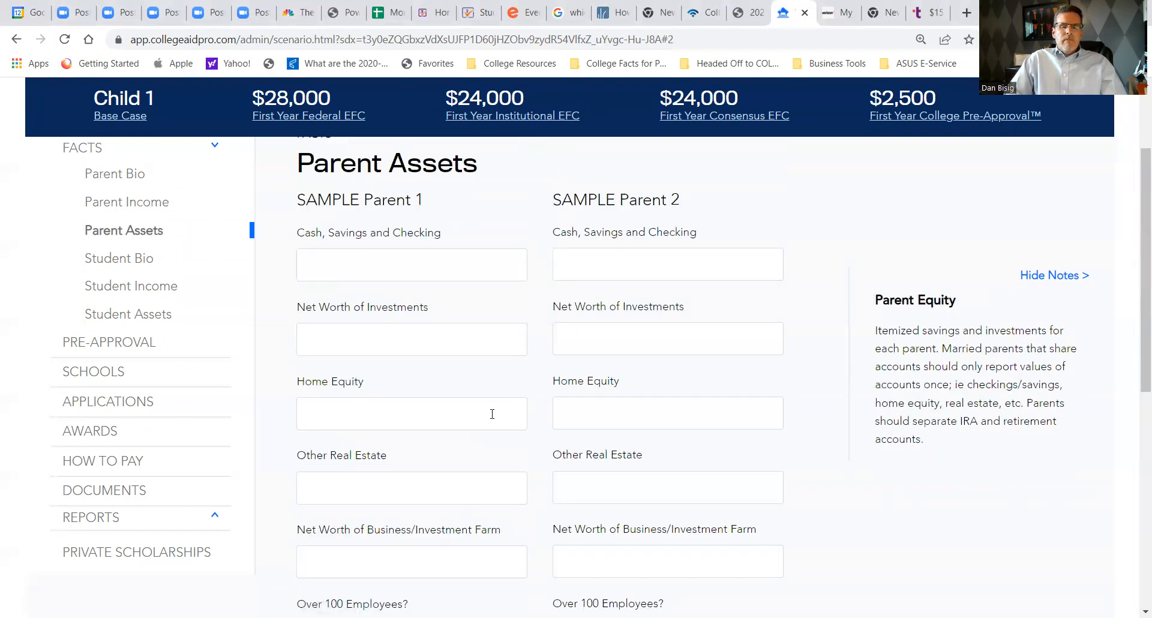
click(356, 271)
text($5)
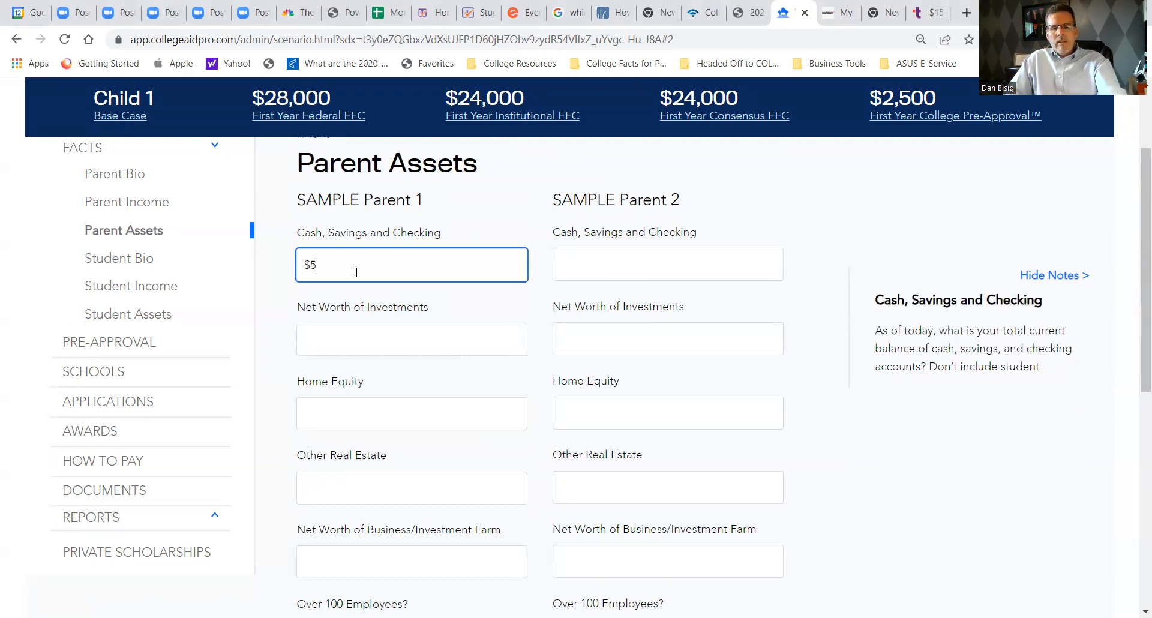
text(,000)
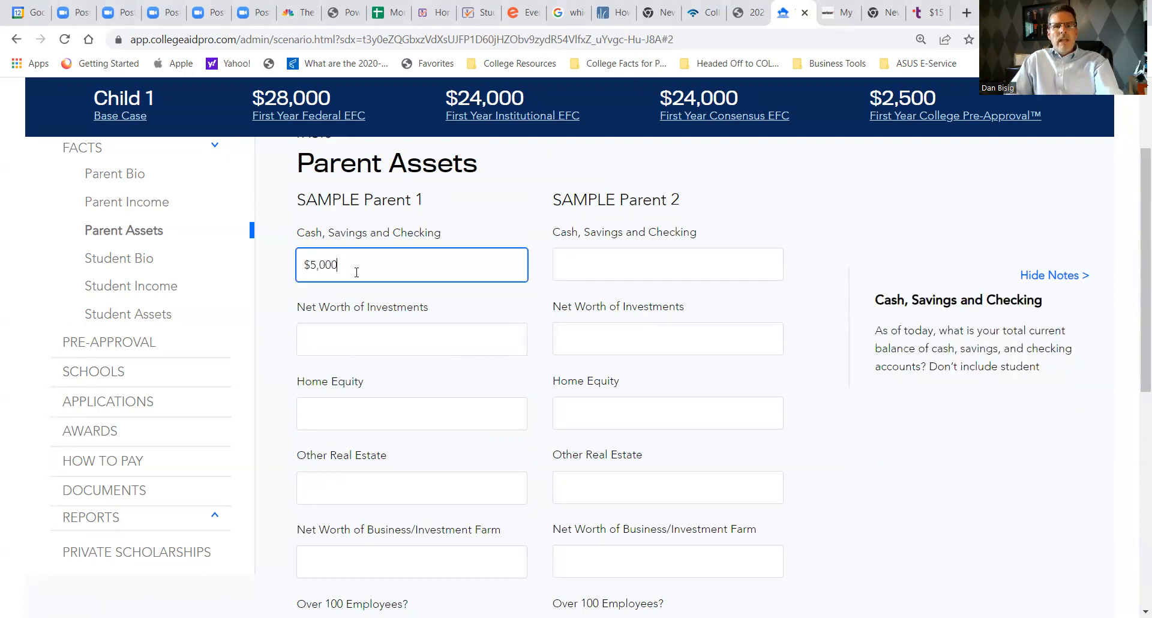
key(Tab)
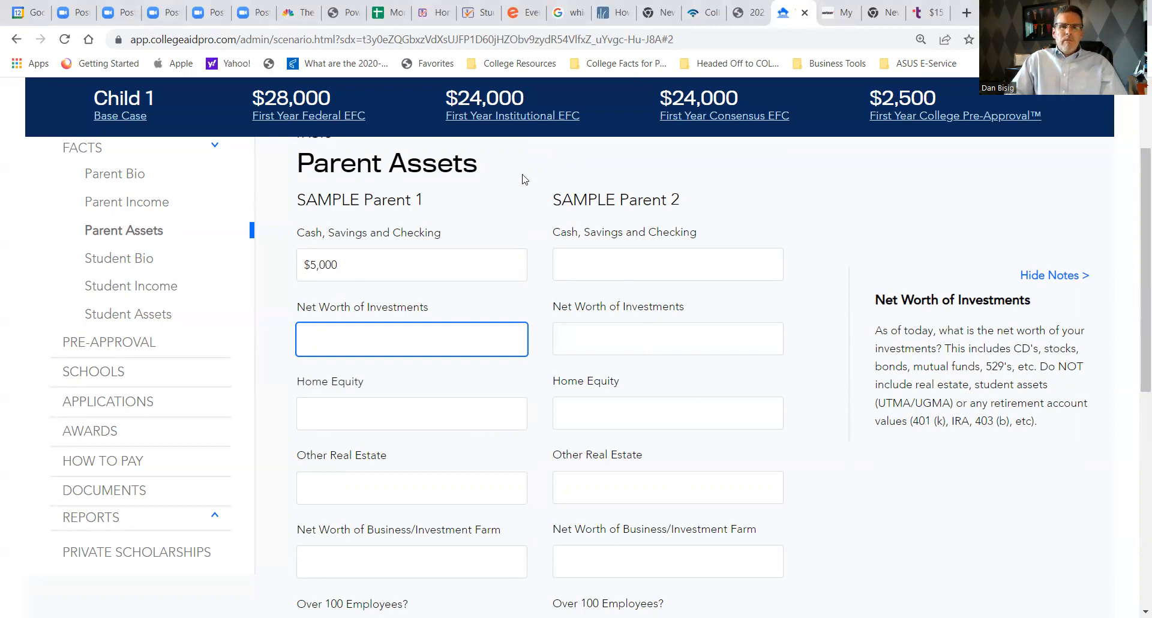
- Enter $200,000 as Parent 1's net worth of investments
drag(485, 163, 283, 172)
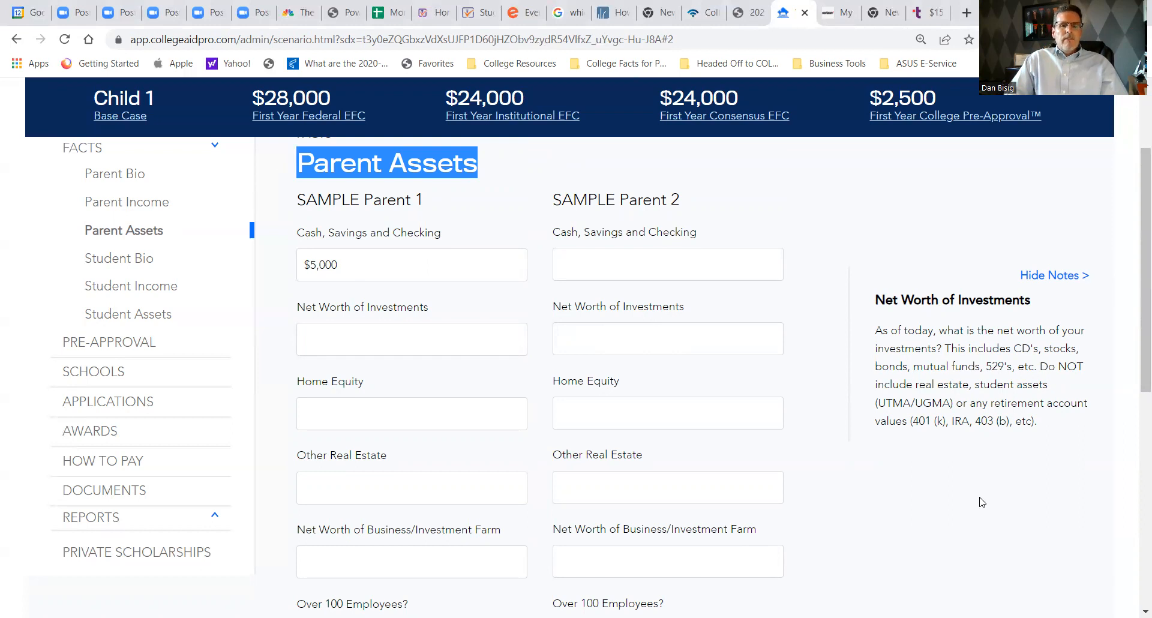
click(367, 343)
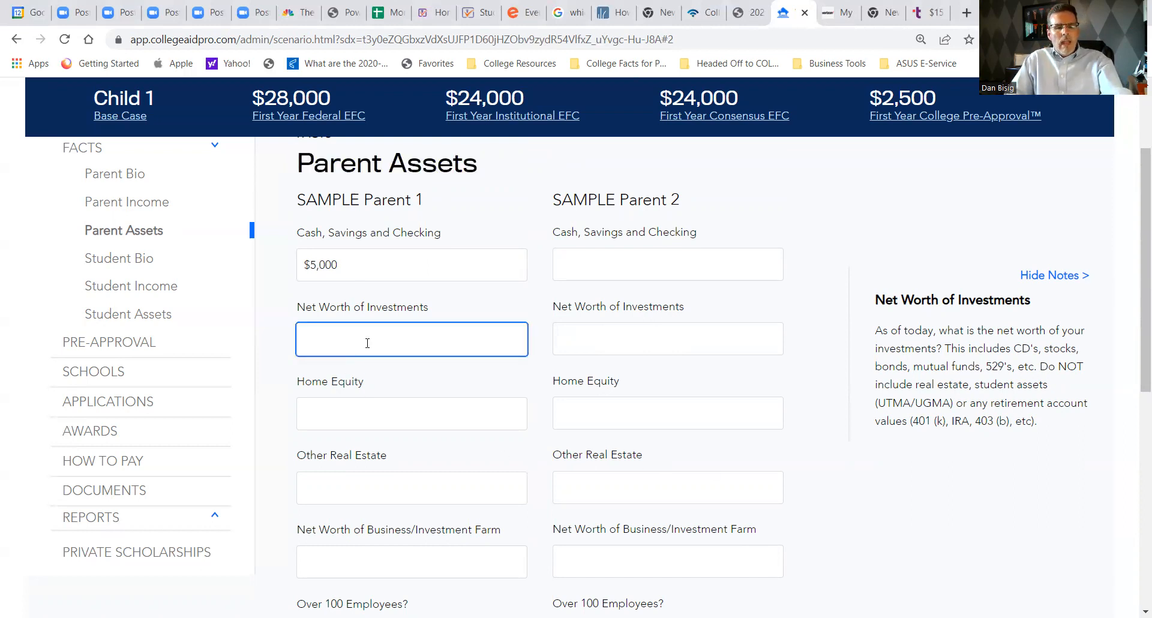
text(2000000)
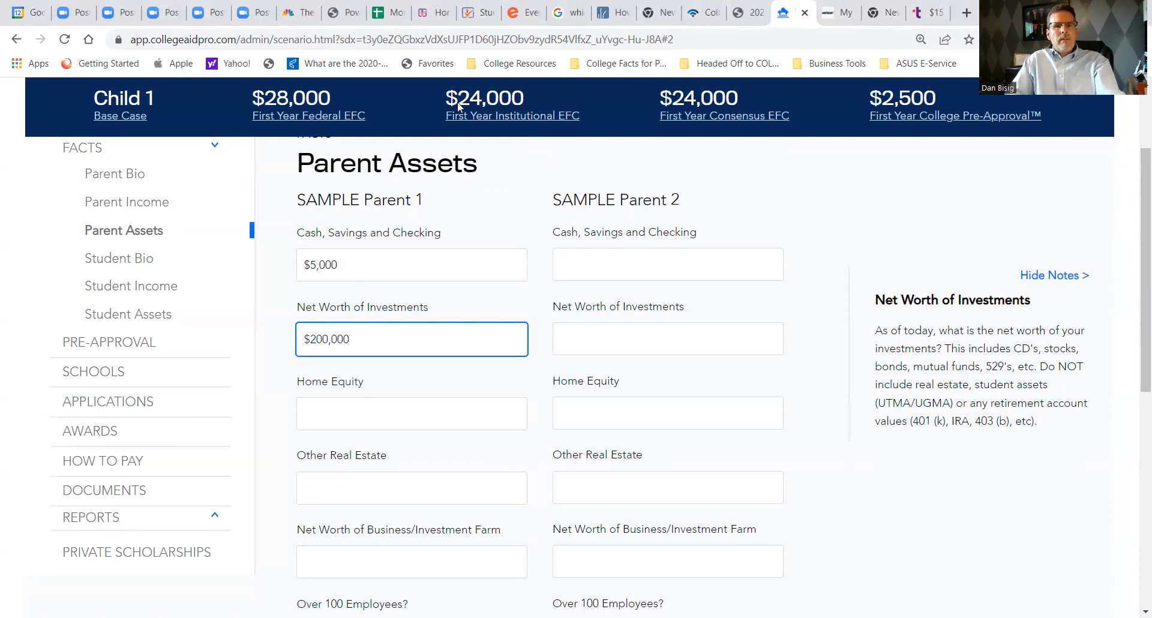
key(Tab)
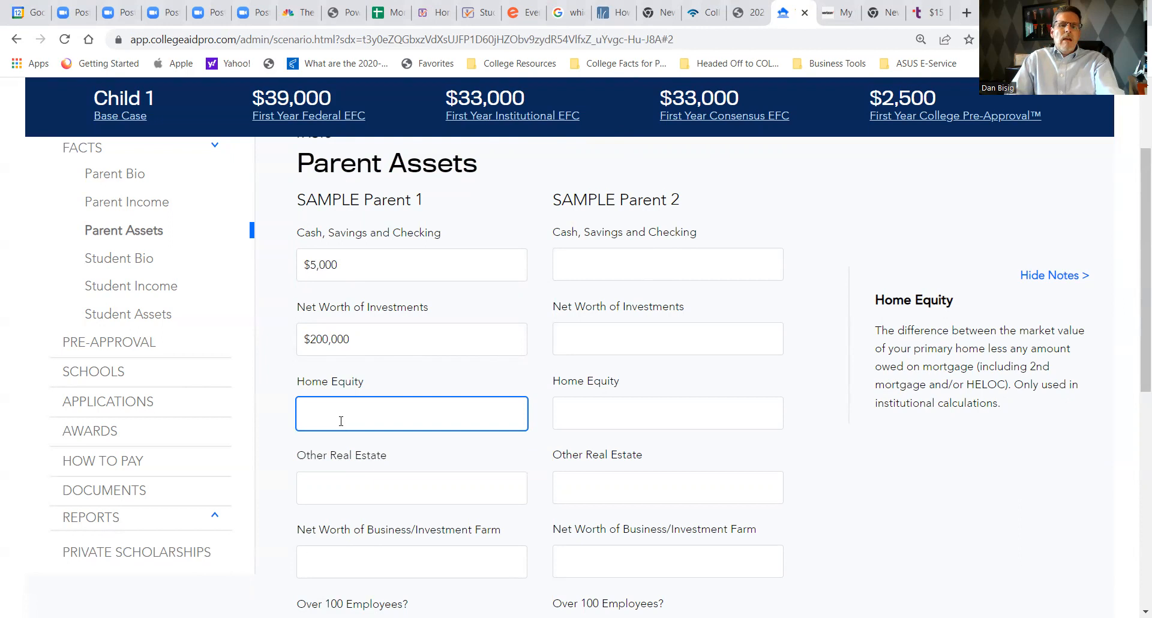
- Enter $300,000 as Parent 1's home equity and $50,000 as Parent 1's other real estate
text($300,000)
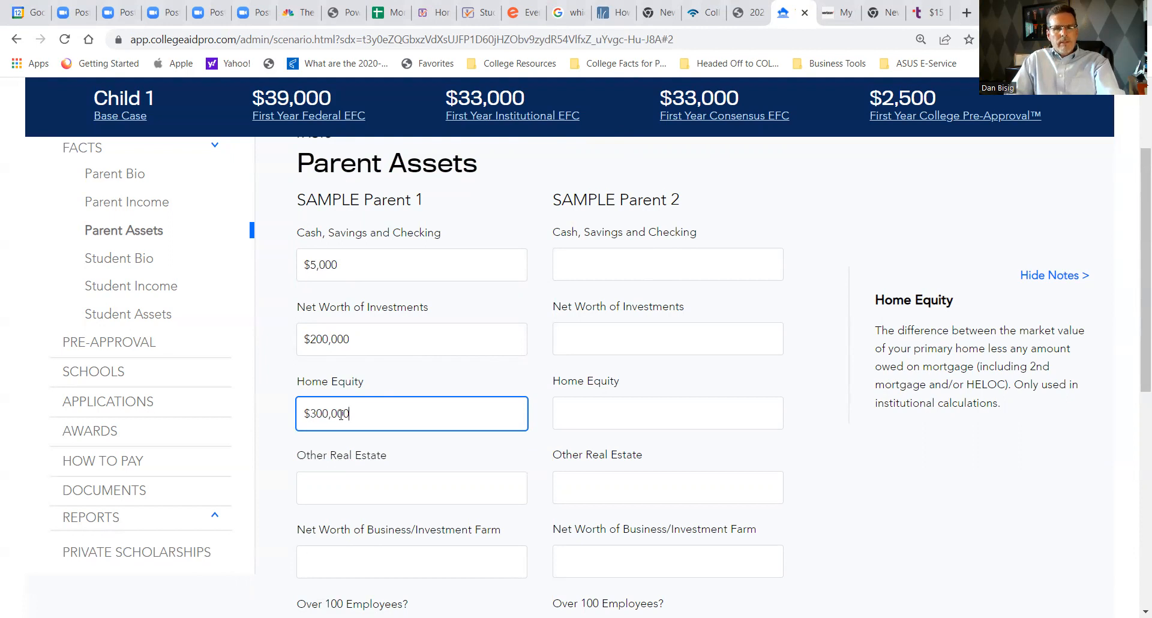
key(Tab)
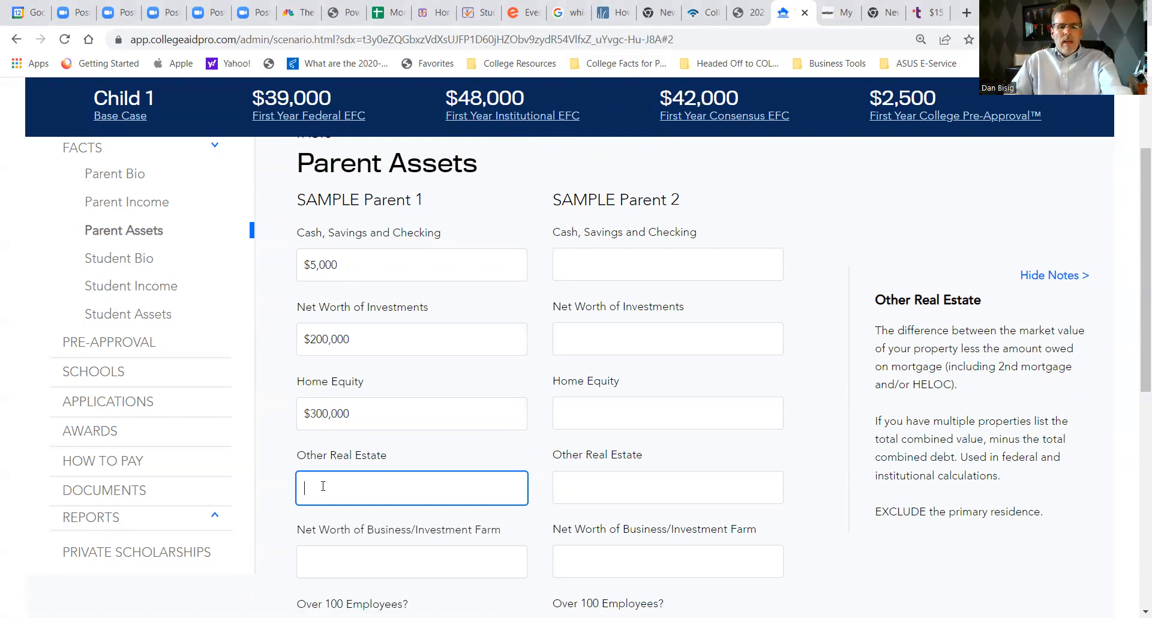
text($5,0000)
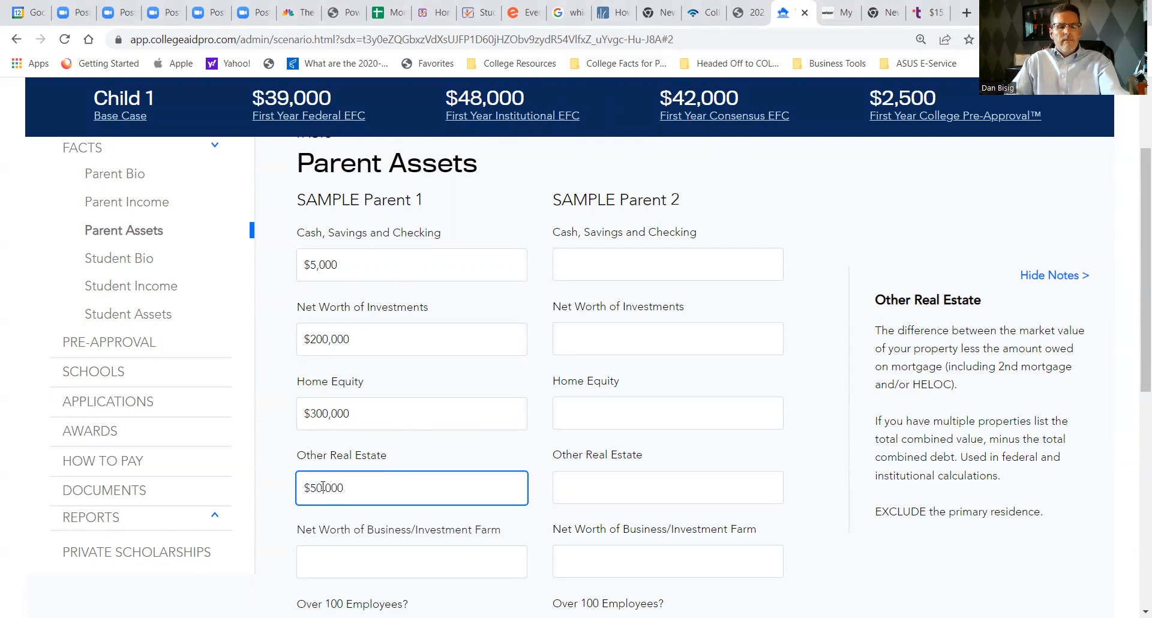
key(Tab)
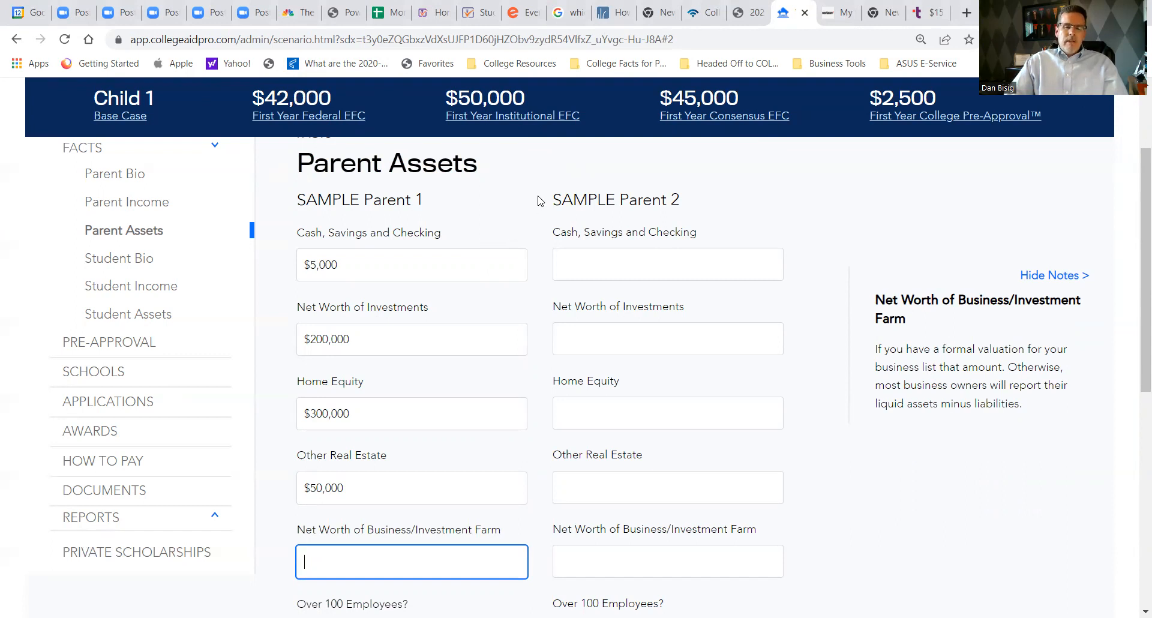
- Look over the remaining Parent Assets fields, leaving them blank, and continue to the Student Bio page
scroll(538, 201, down, 2)
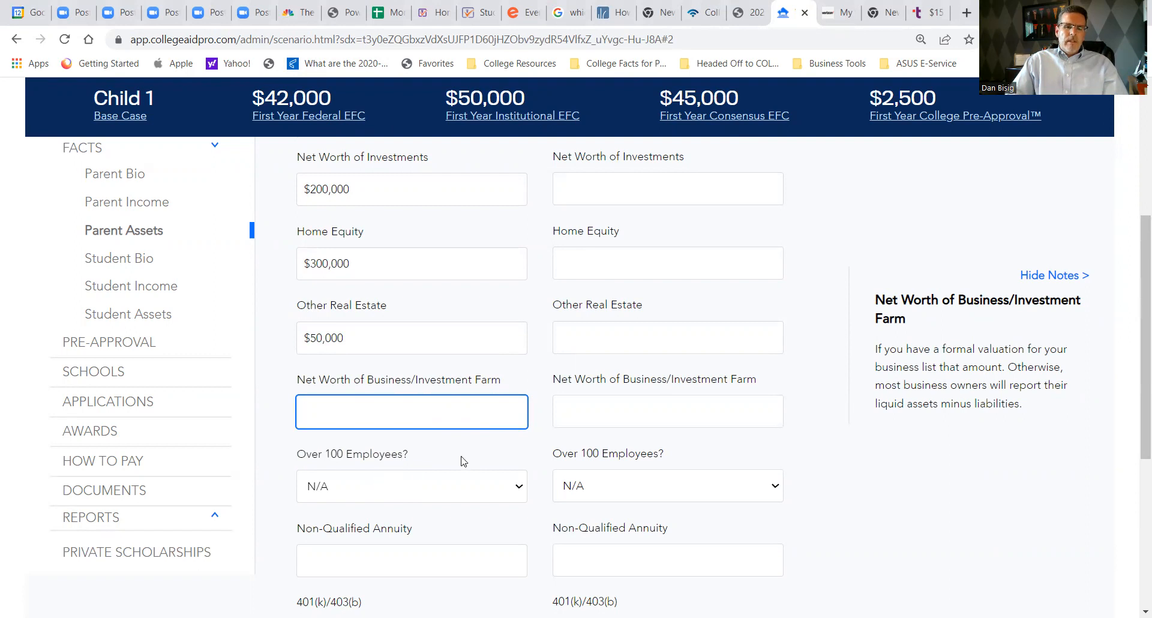
scroll(462, 458, down, 3)
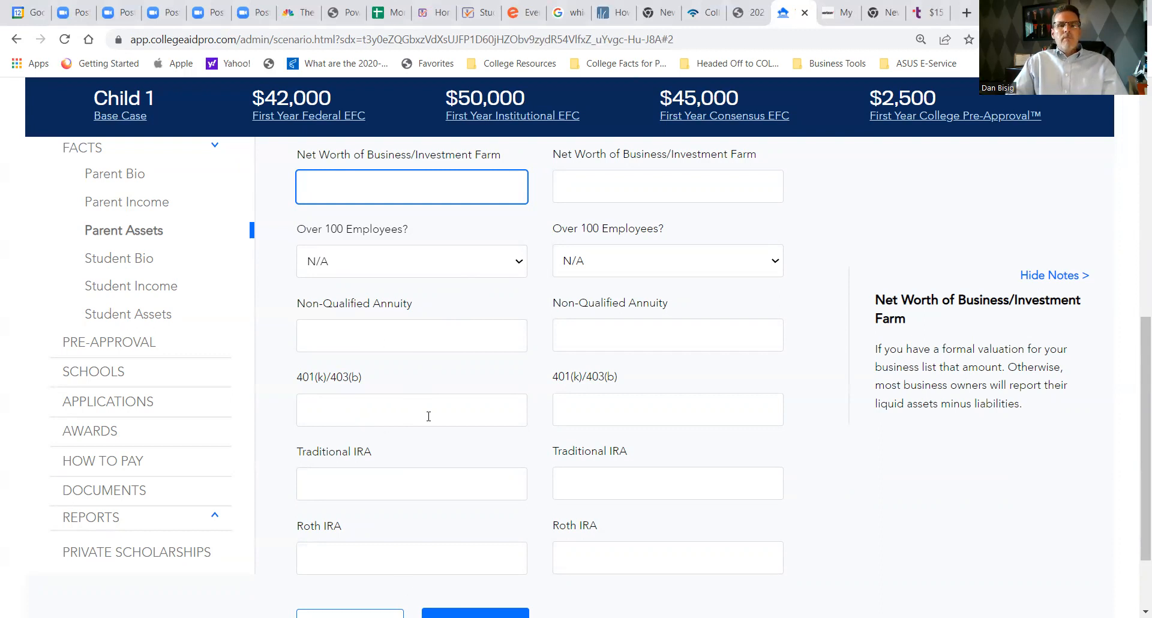
scroll(432, 410, down, 2)
click(463, 525)
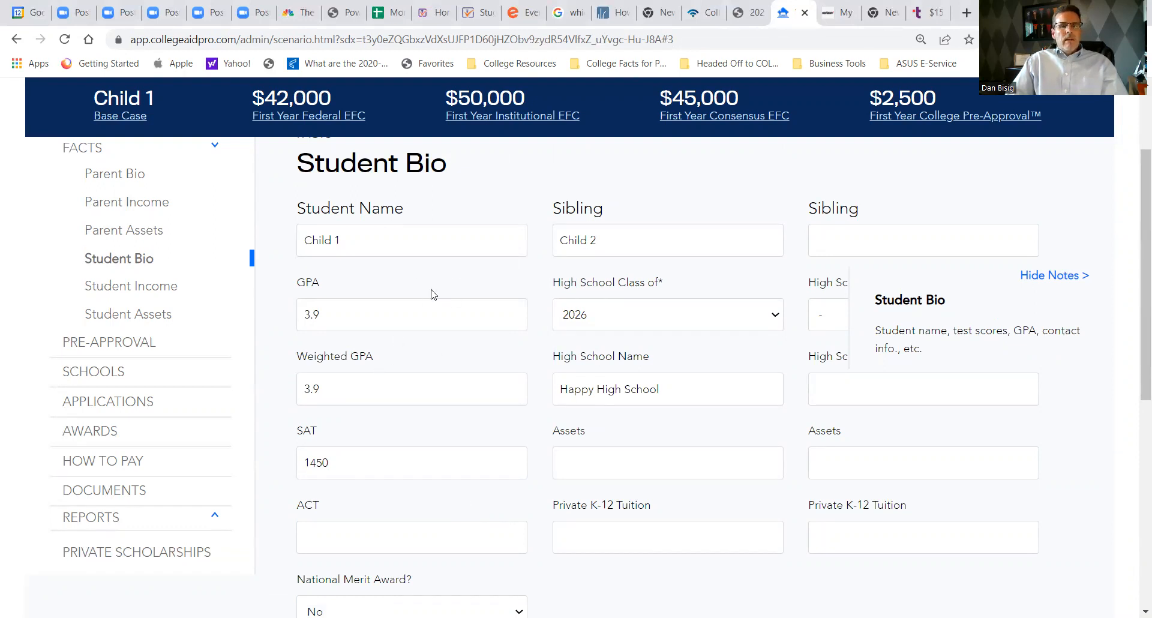
- Review the Student Bio fields and enter $2,000 as the assets of the sibling Child 2
scroll(407, 314, down, 2)
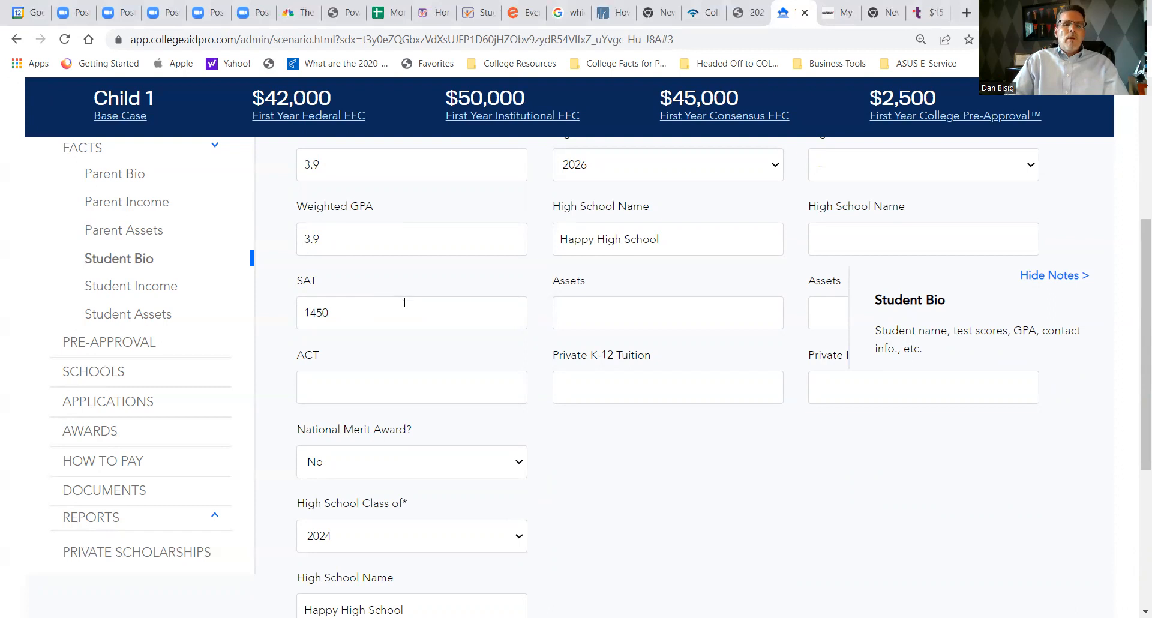
scroll(476, 342, down, 2)
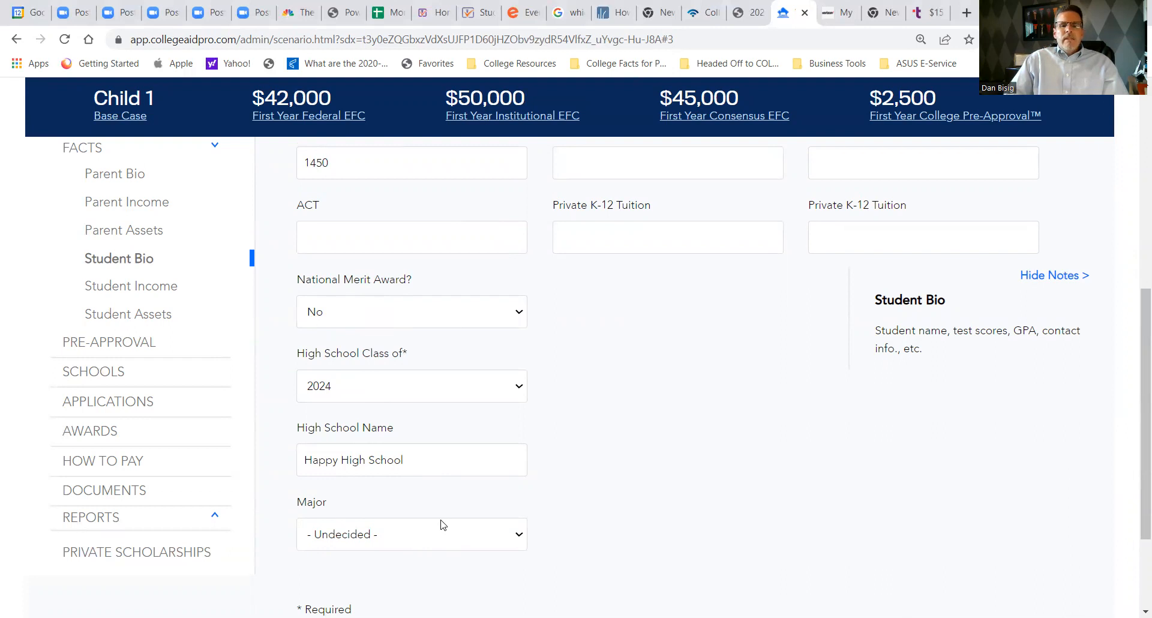
scroll(666, 414, up, 7)
scroll(695, 396, down, 2)
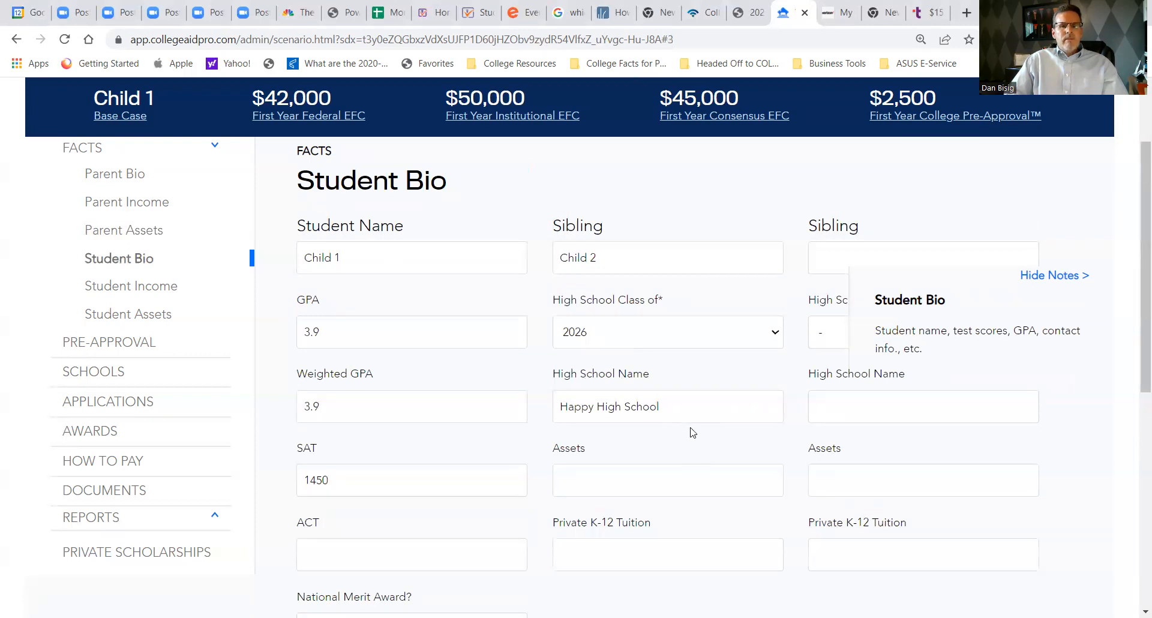
click(598, 477)
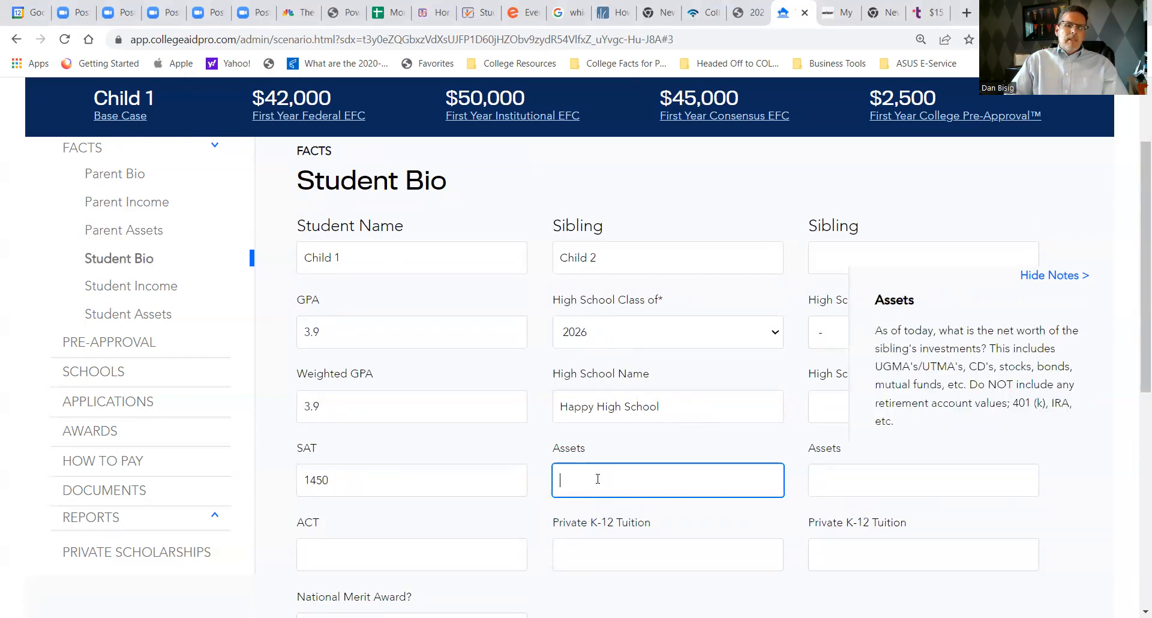
text(2000)
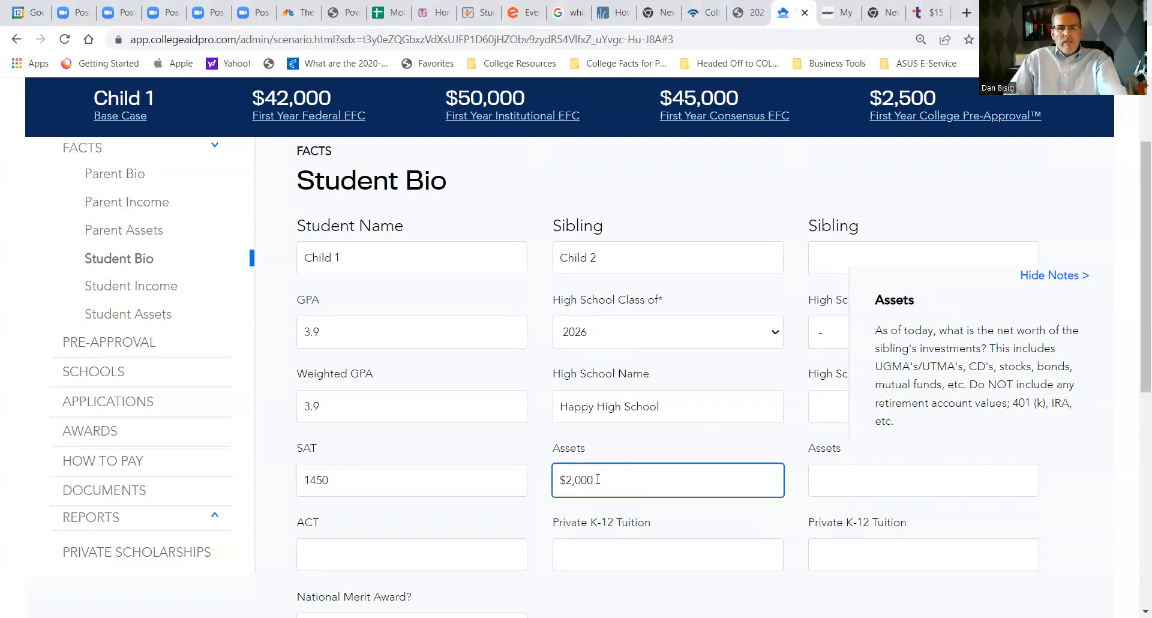
key(Tab)
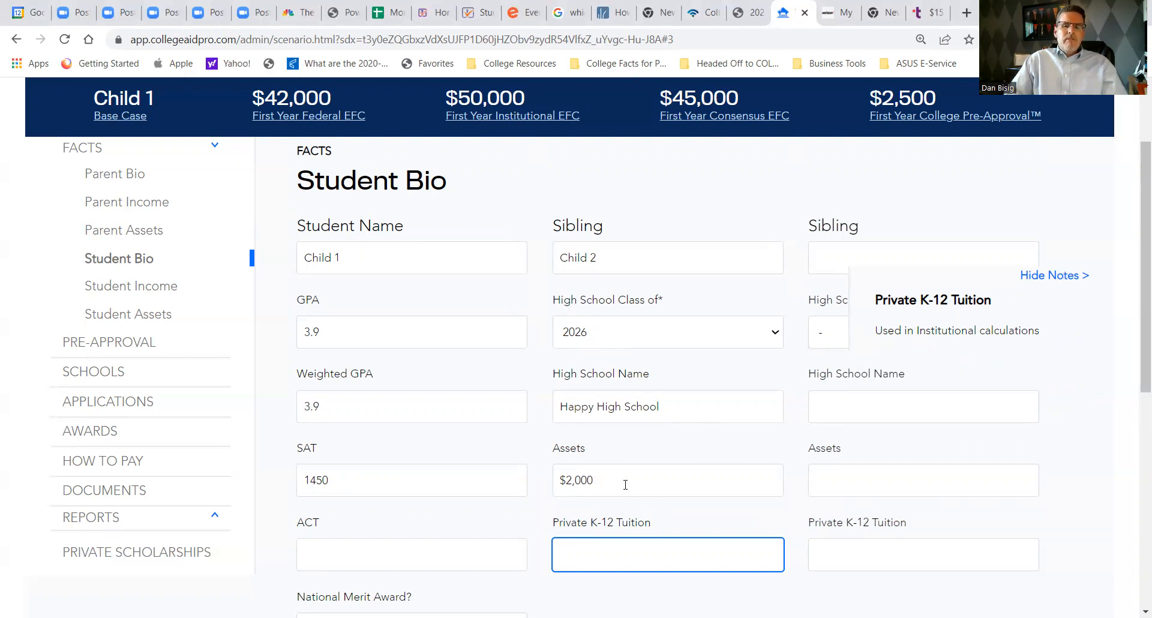
- Go to the Student Income page and enter $6,800 as both the student's AGI and earnings
scroll(624, 480, down, 2)
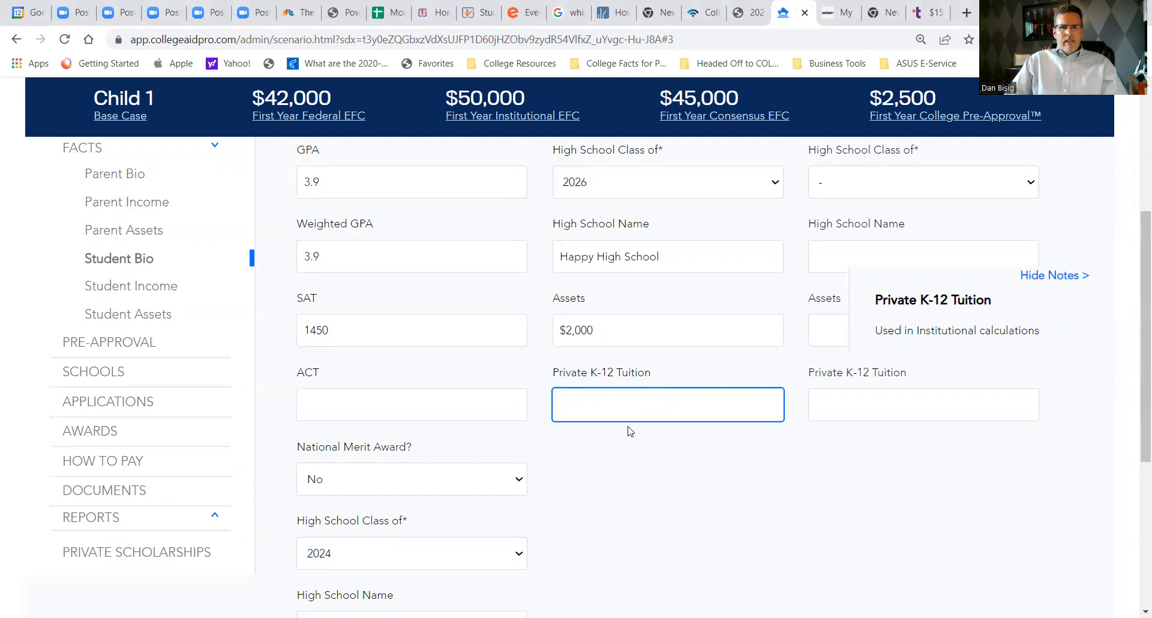
scroll(630, 430, up, 5)
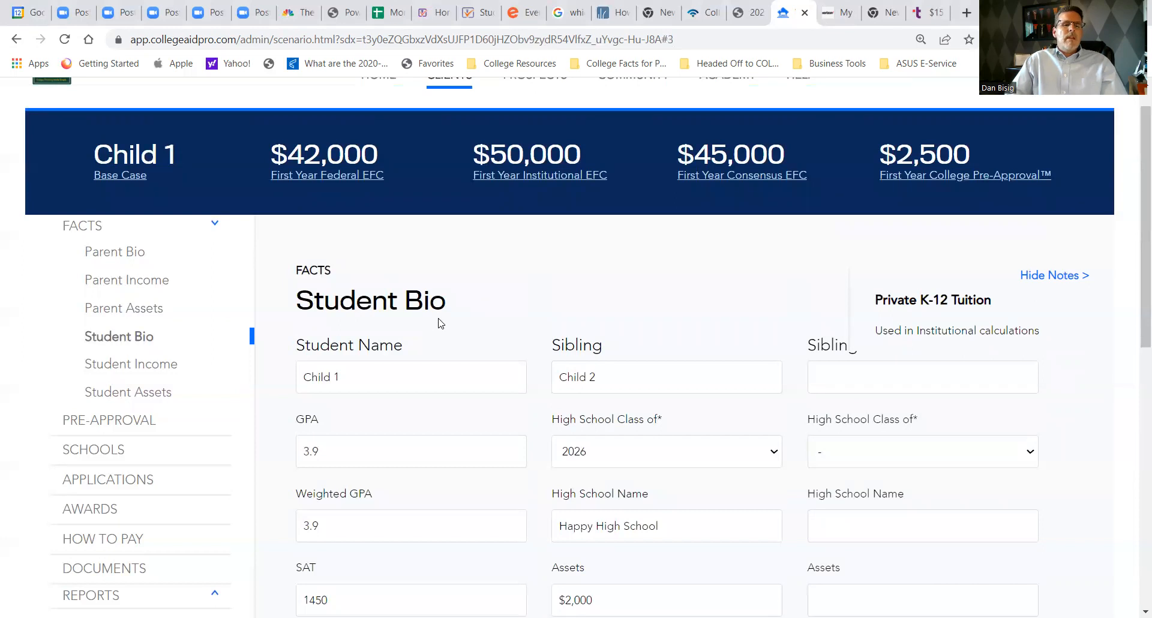
click(121, 368)
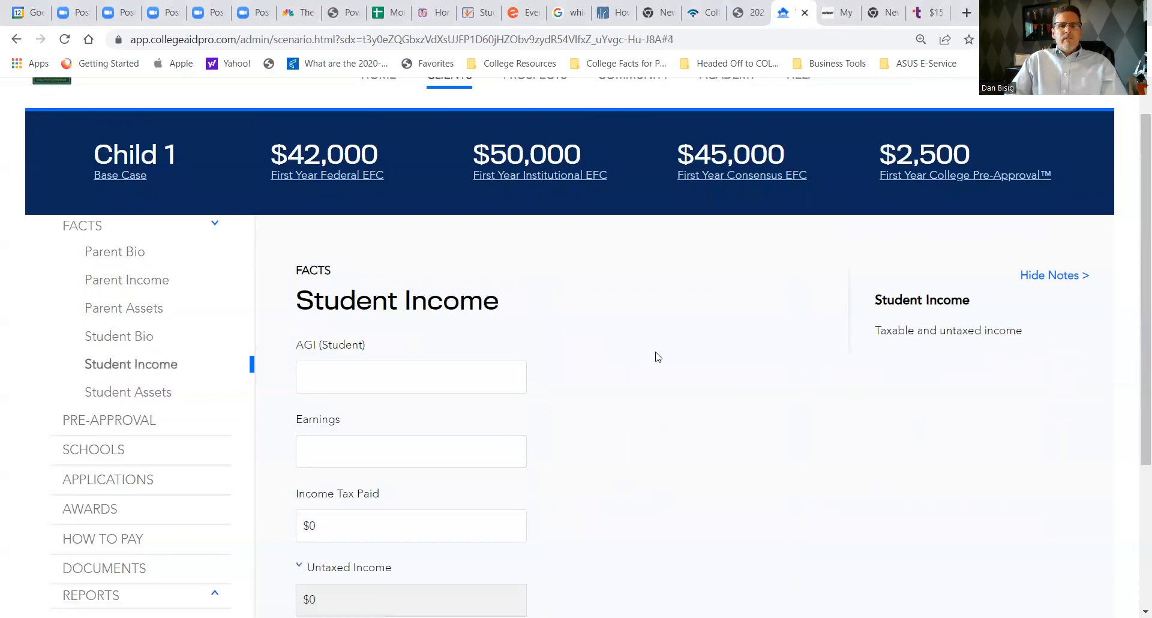
scroll(658, 357, down, 3)
click(364, 221)
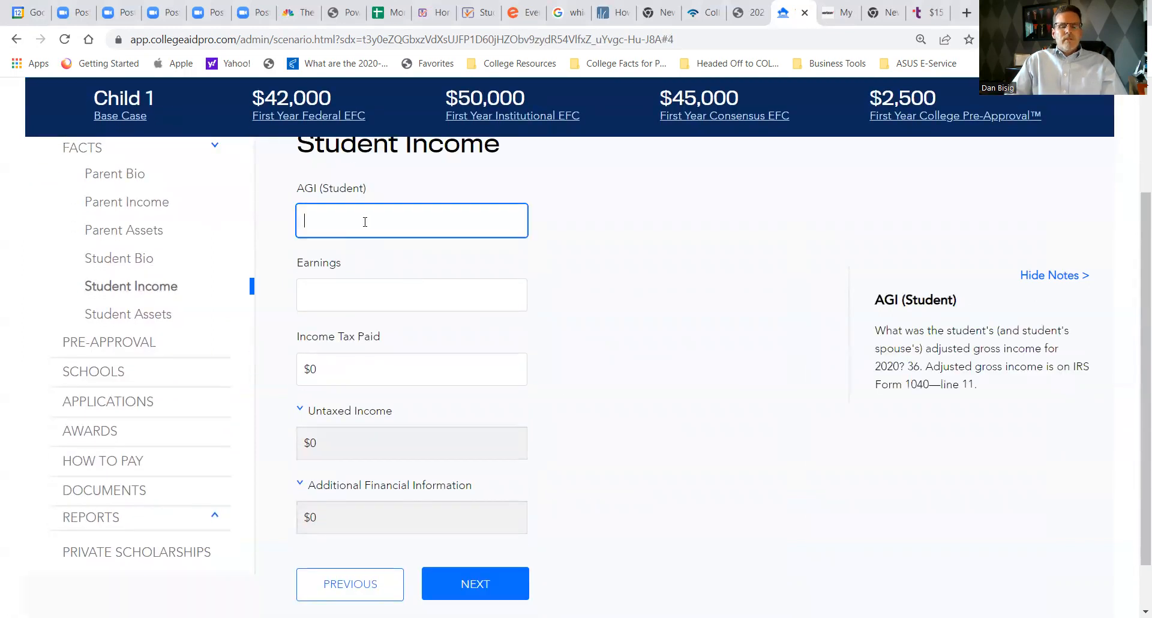
text(6)
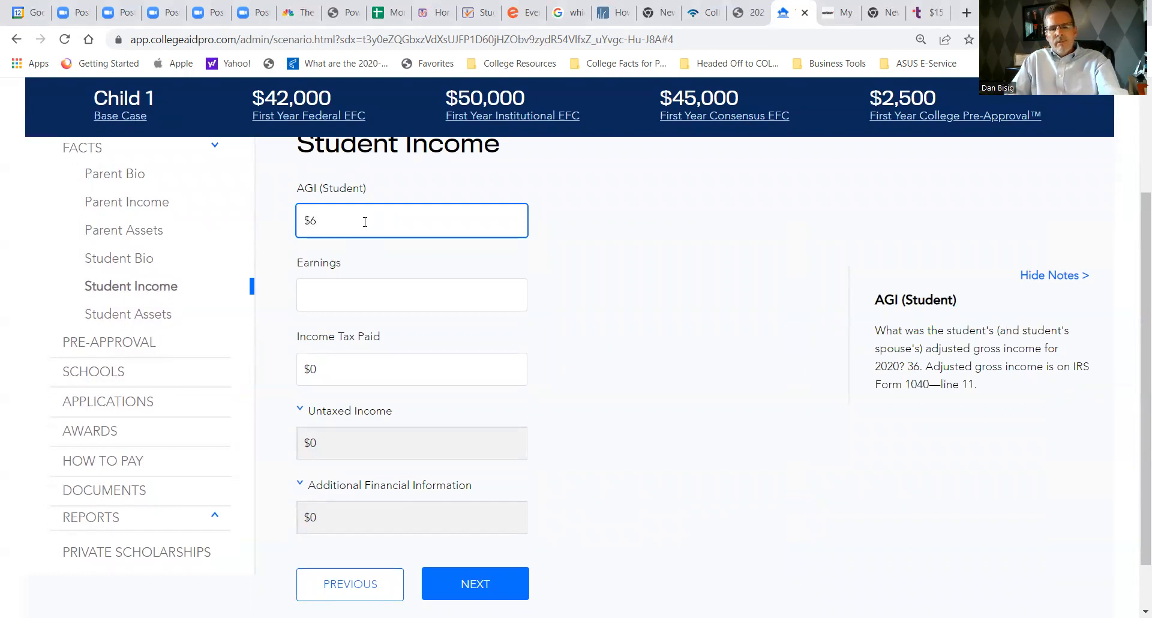
text(,800)
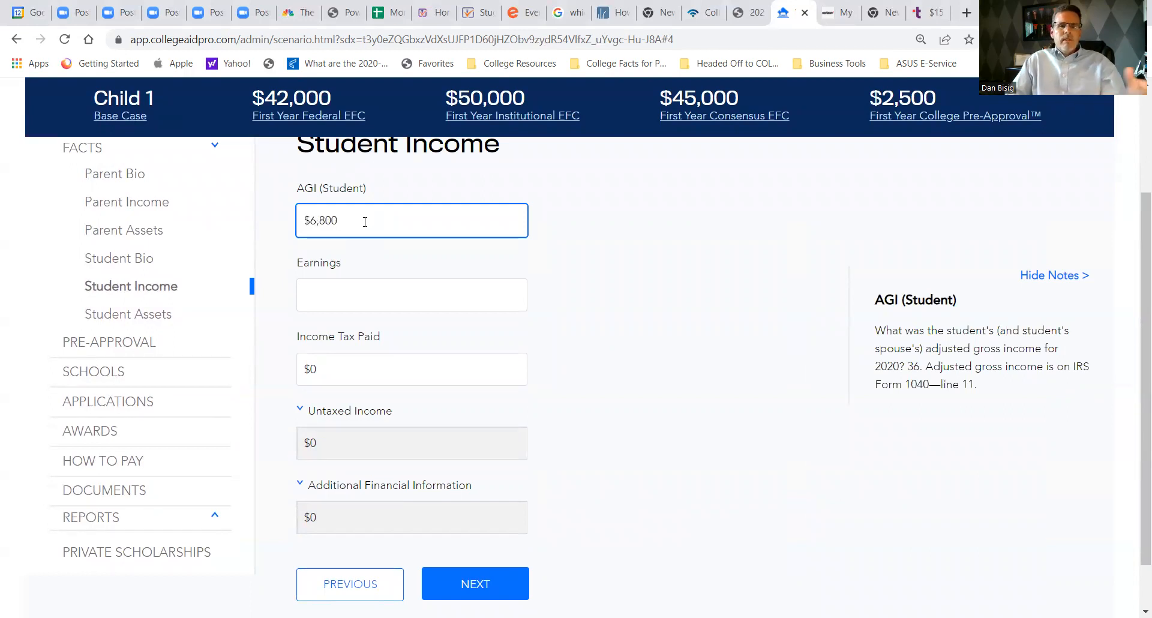
key(Tab)
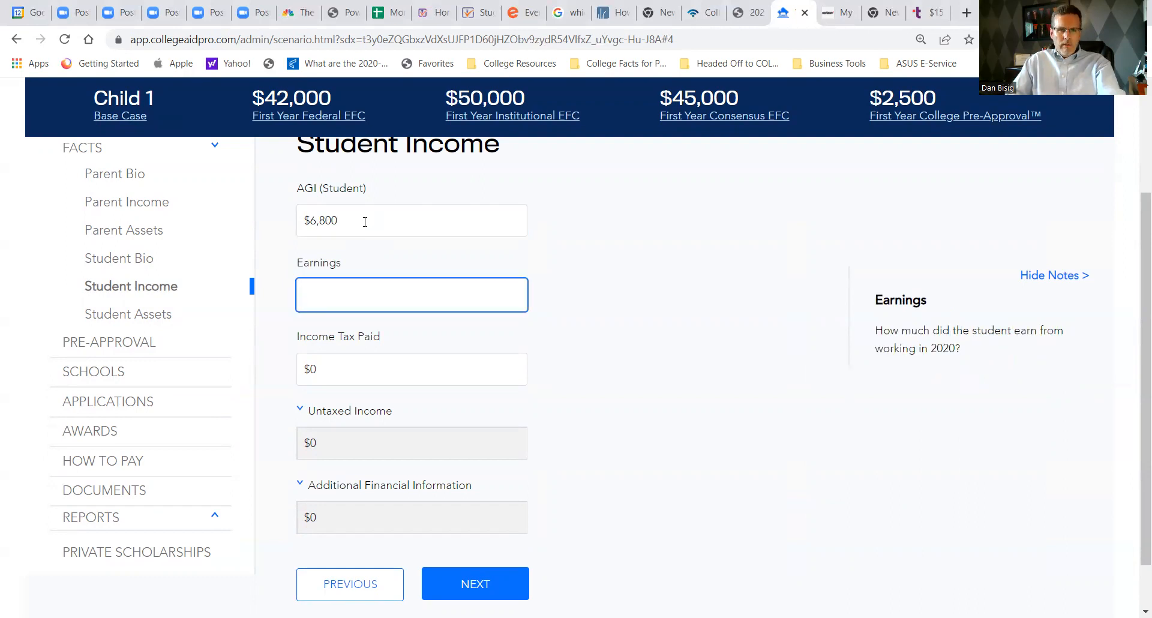
text(6800)
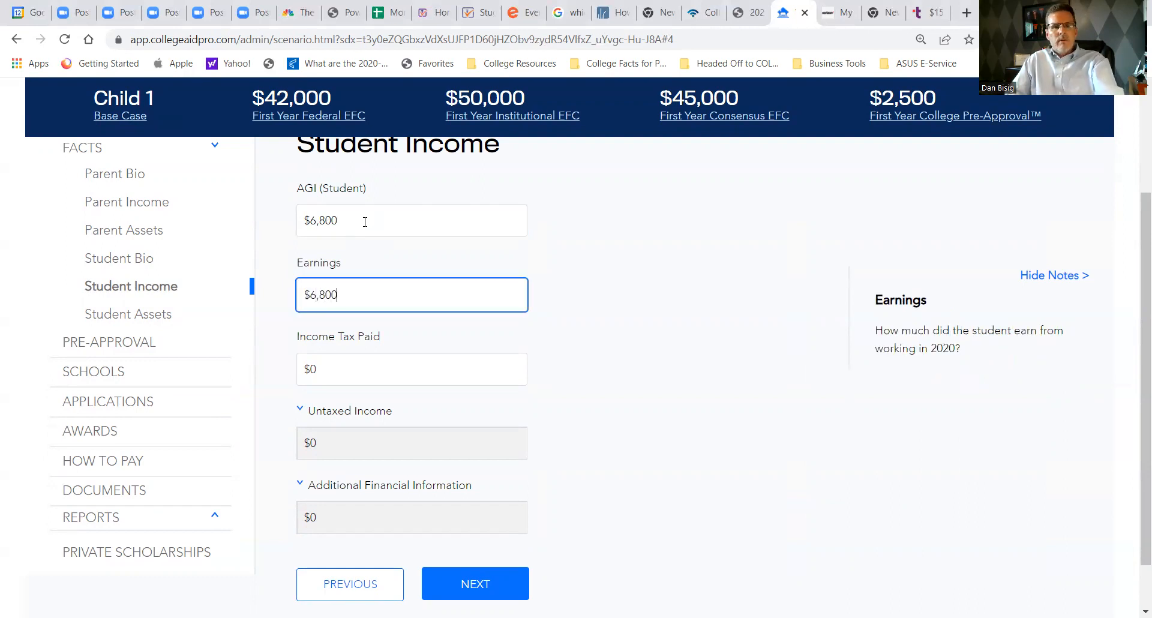
key(Tab)
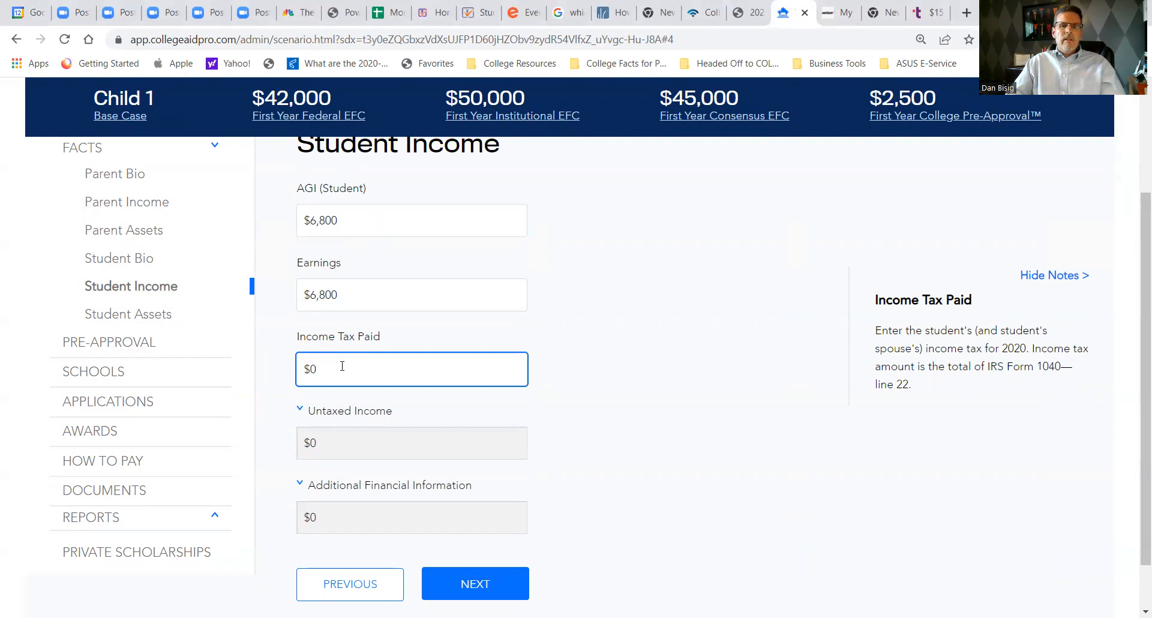
scroll(420, 441, down, 1)
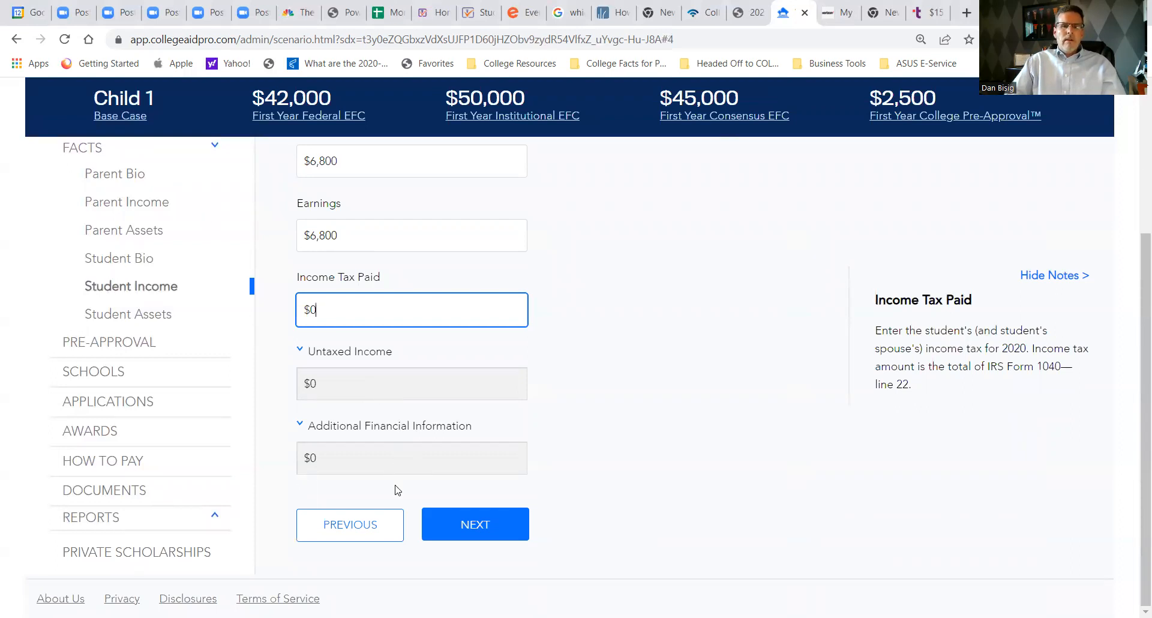
- On the Student Assets page, enter $10,000 as the student's cash, savings and checking, and check the federal EFC breakdown
click(477, 525)
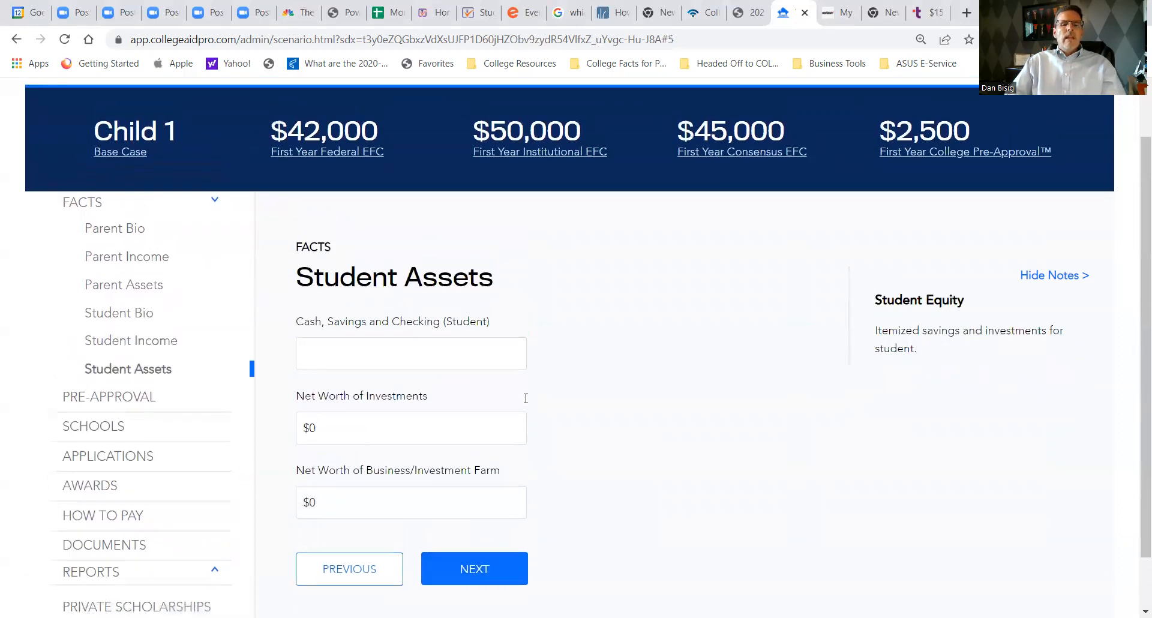
scroll(582, 326, down, 1)
scroll(585, 324, up, 1)
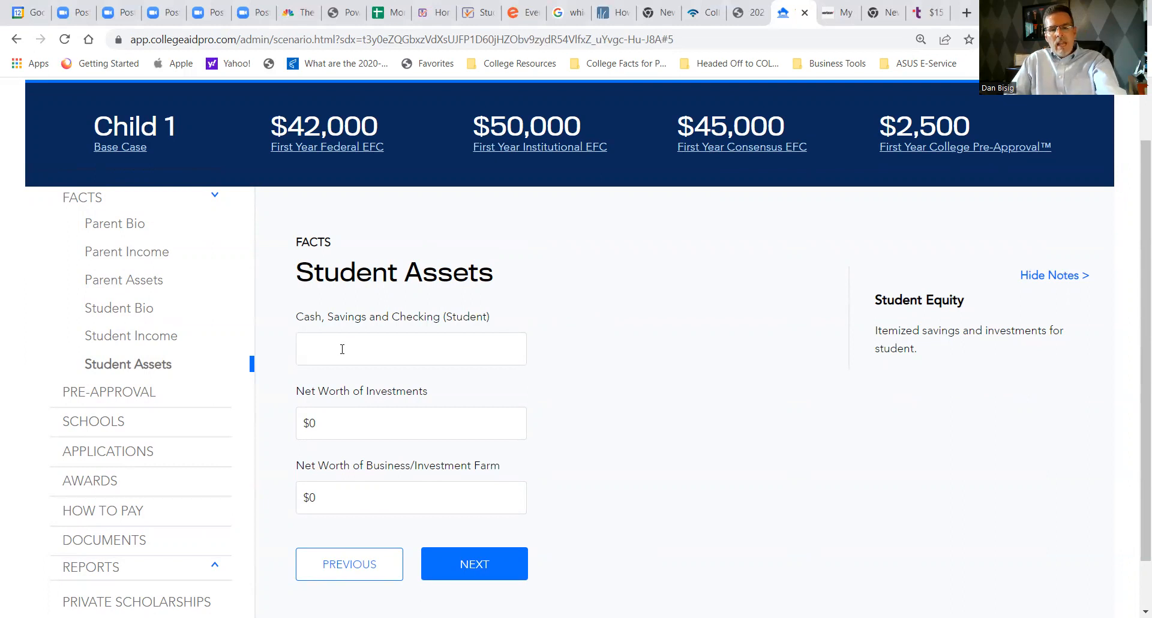
click(342, 349)
text(1)
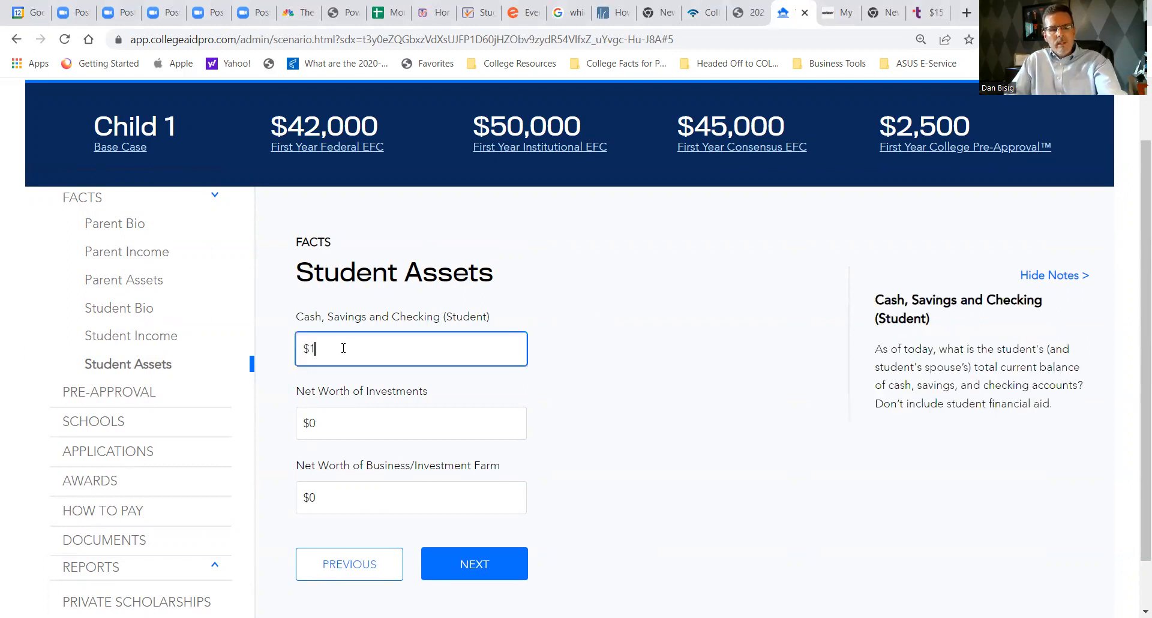
text(0,000)
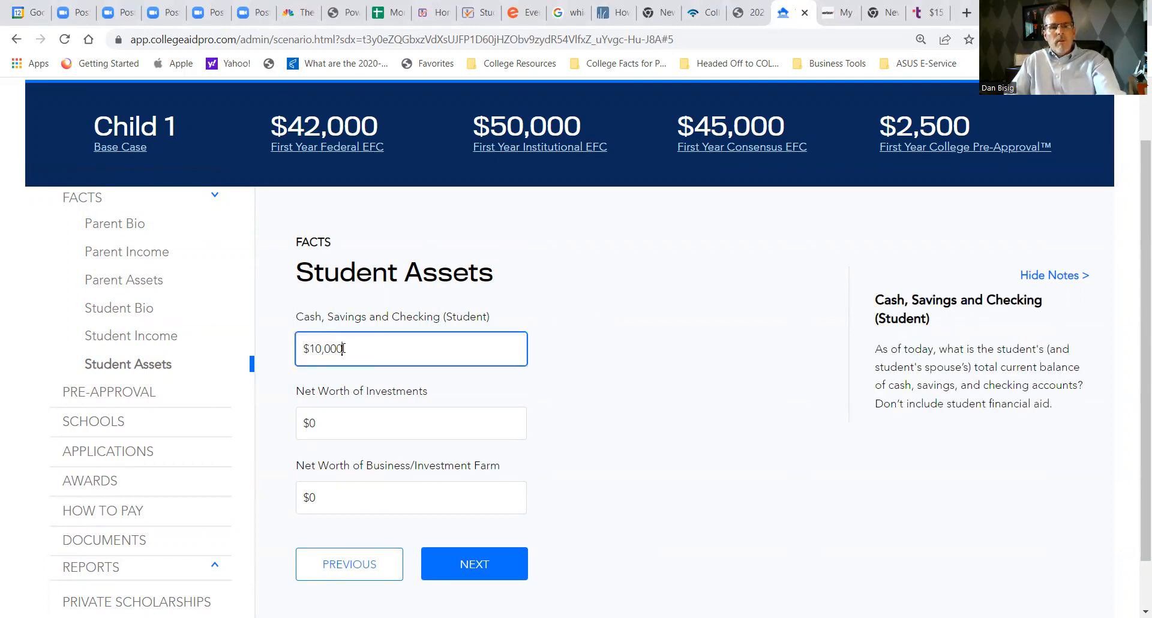
key(Tab)
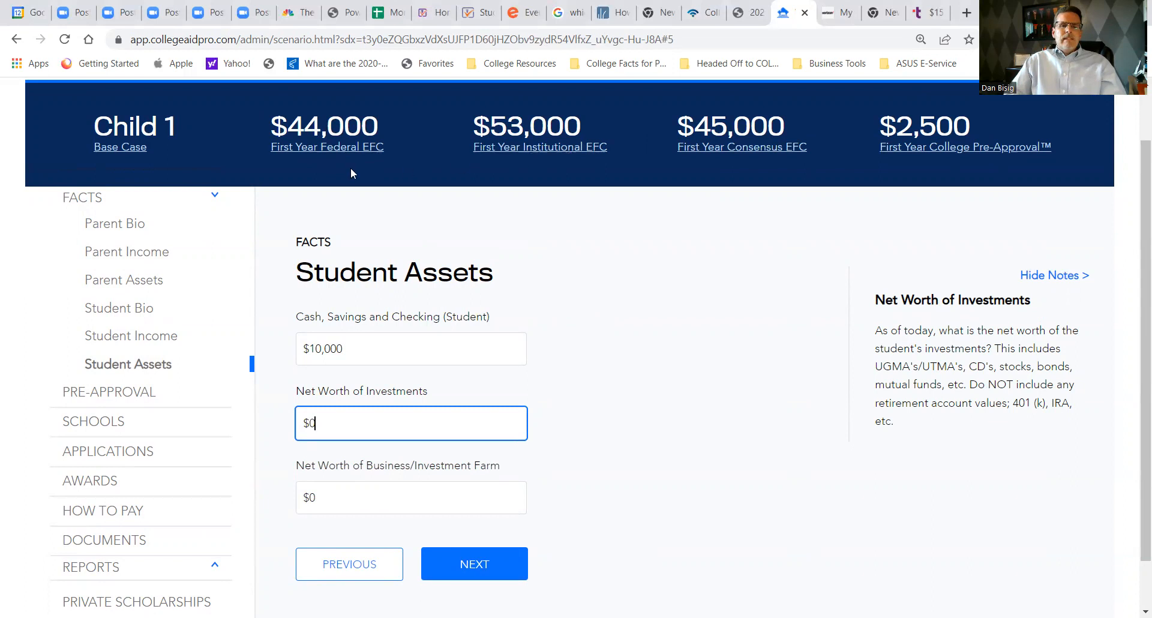
click(344, 146)
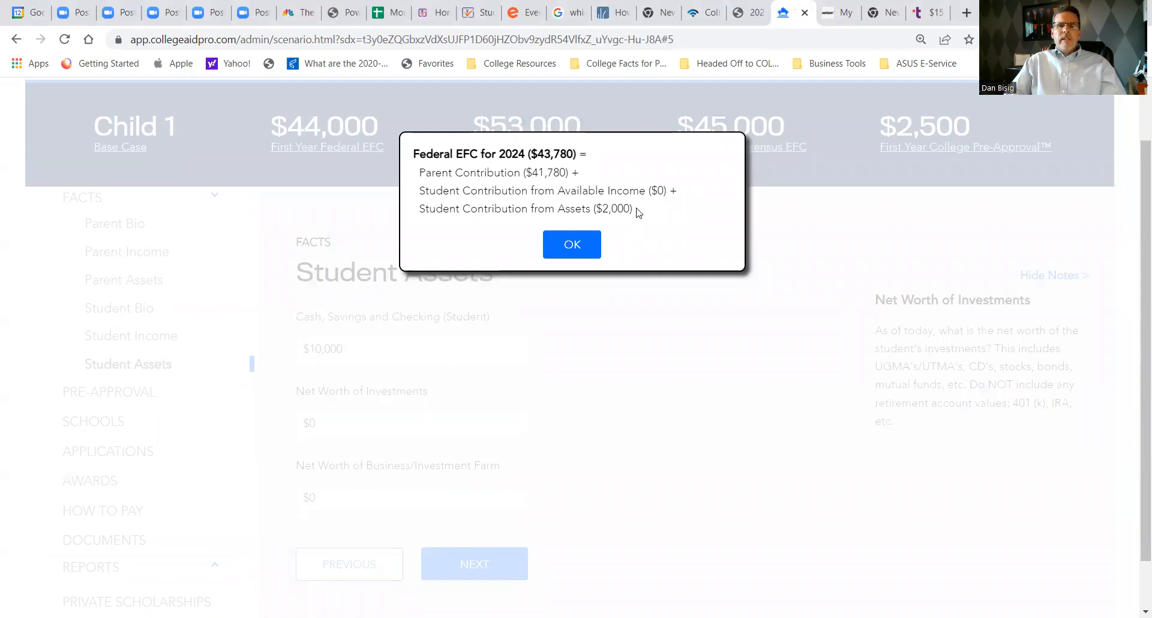
click(572, 246)
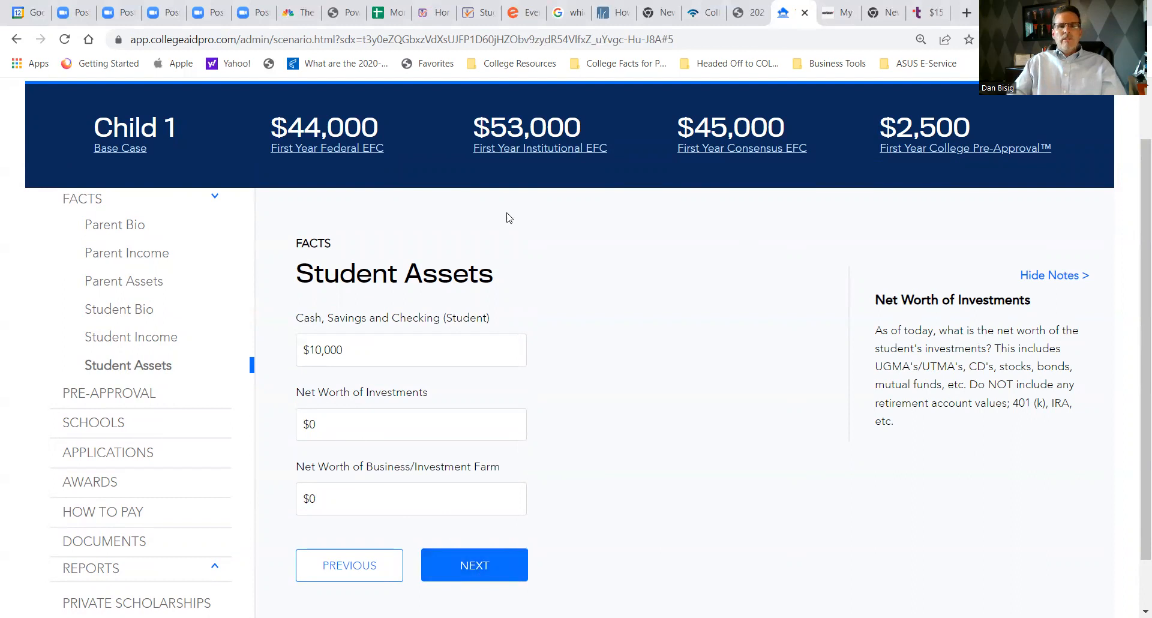
- Continue to the Pre-Approval page and enter a $100,000 529 savings plan balance with $250 monthly contributions
click(472, 571)
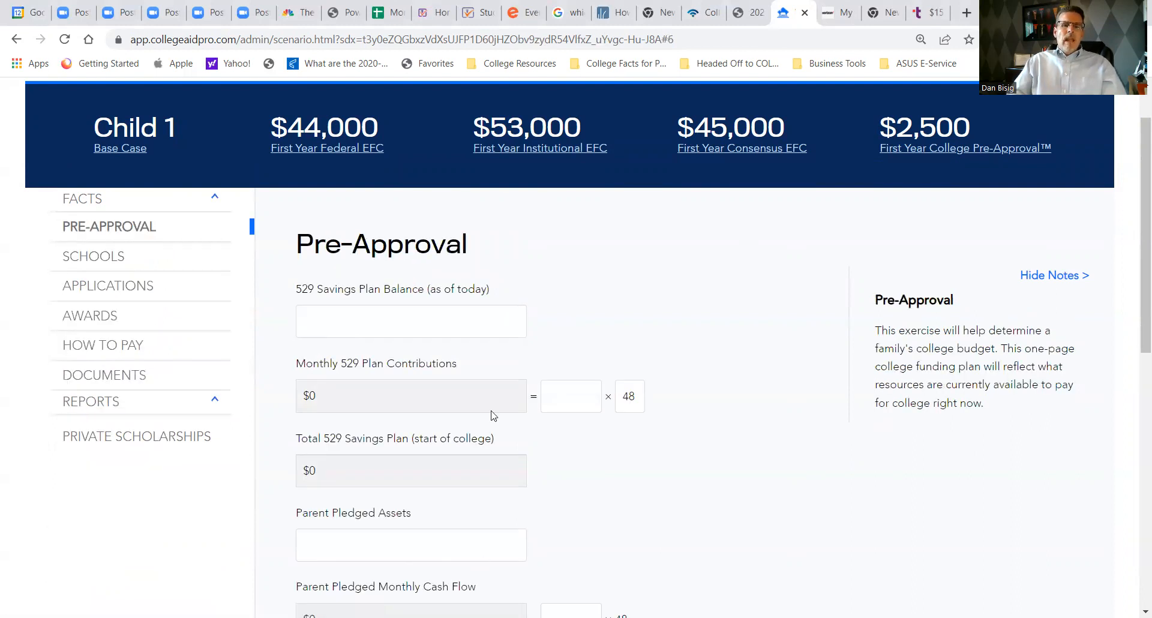
drag(480, 249, 308, 255)
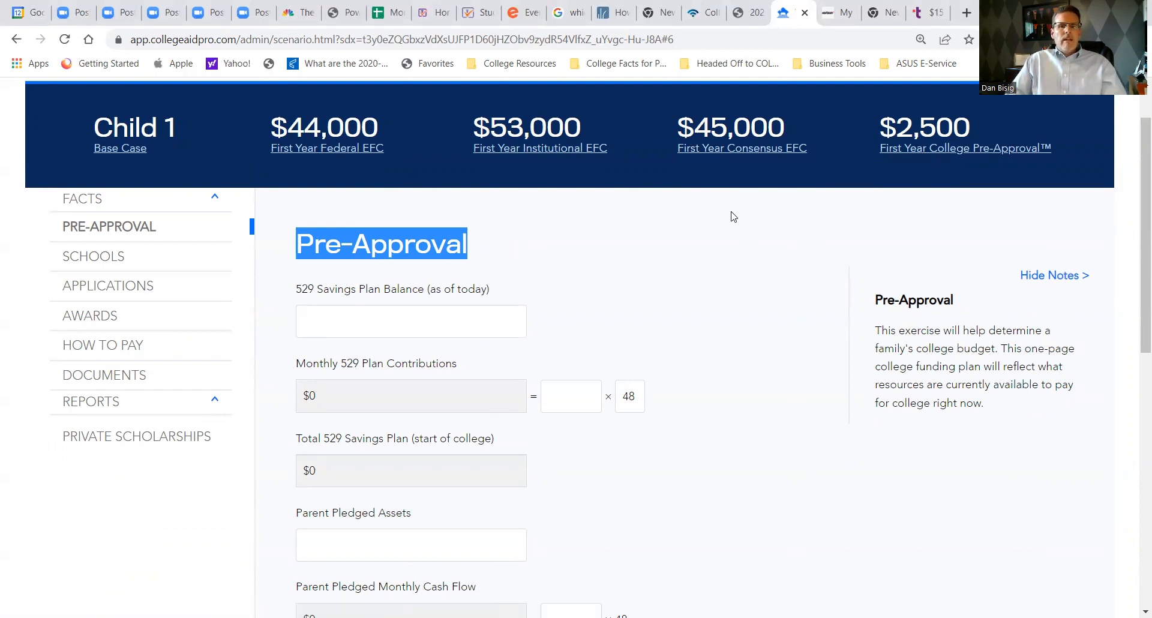
click(342, 322)
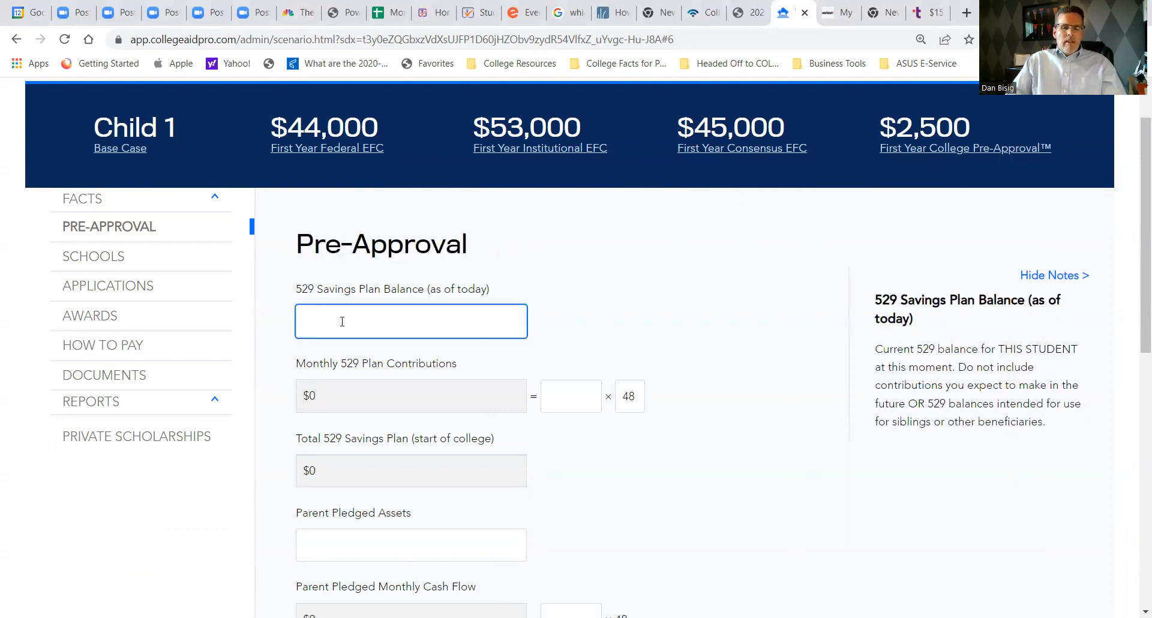
text($100,00)
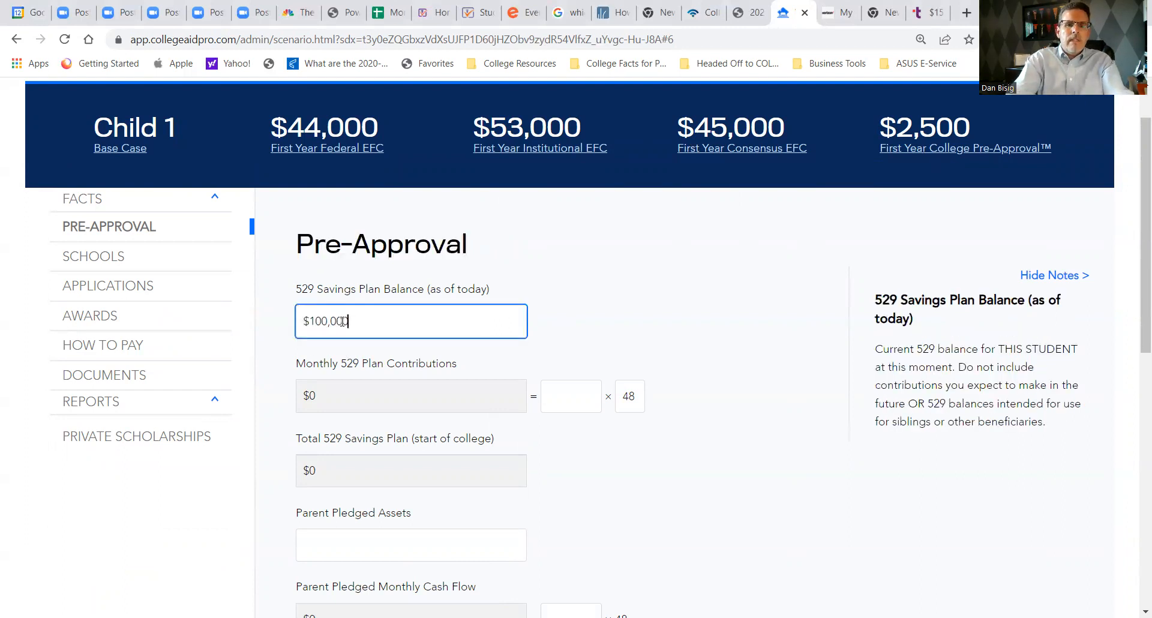
text(0)
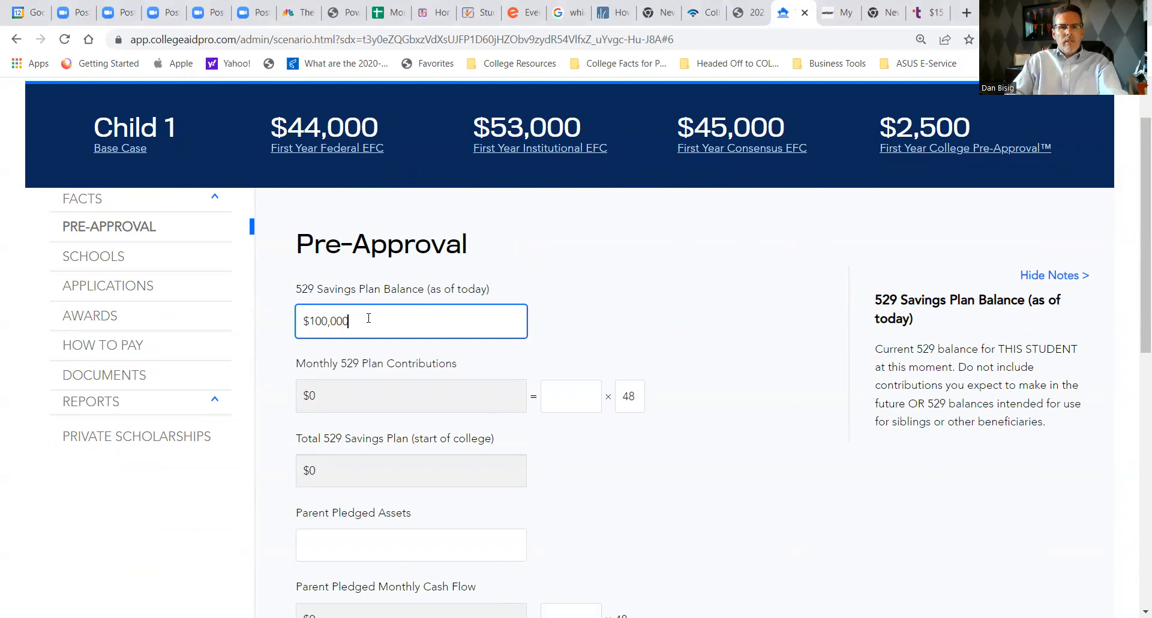
key(Tab)
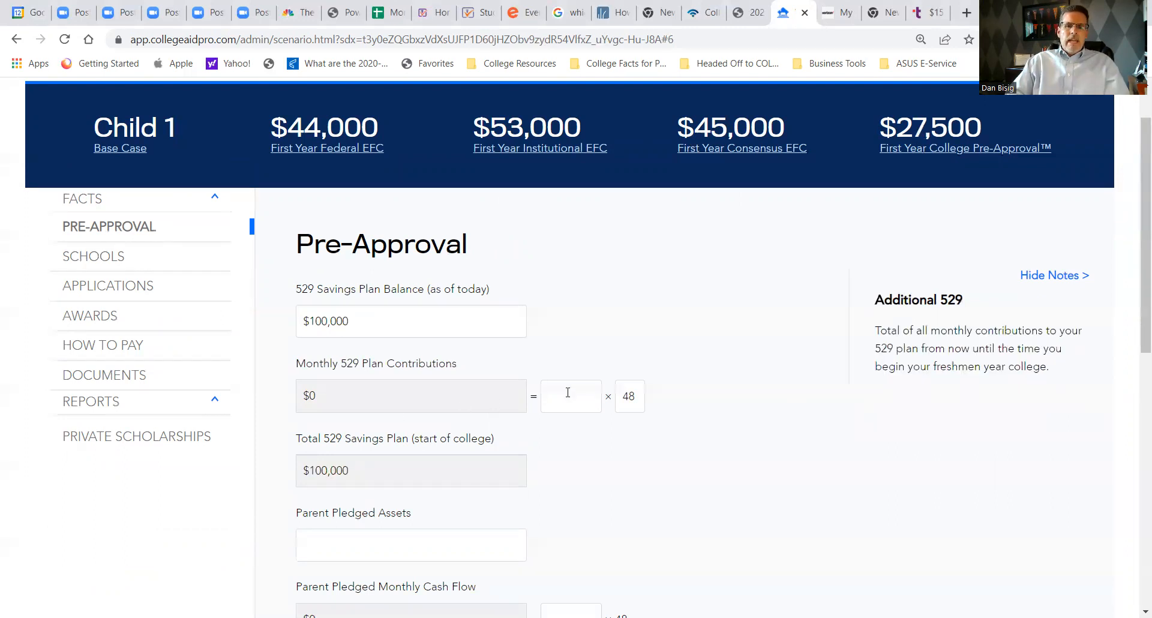
click(570, 396)
text($250)
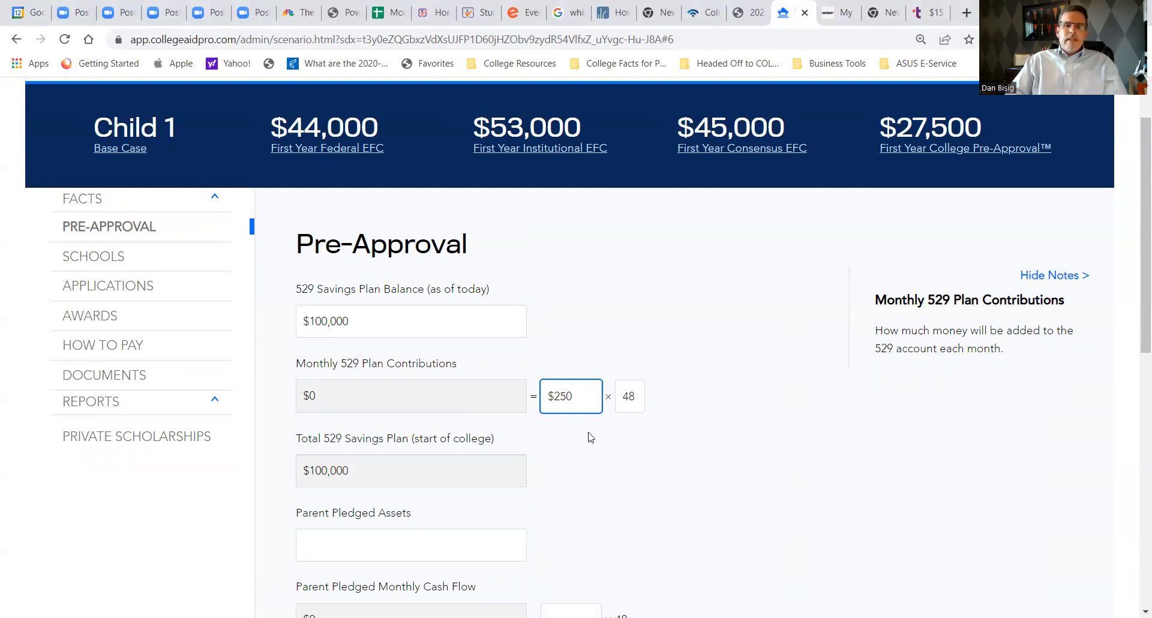
key(Tab)
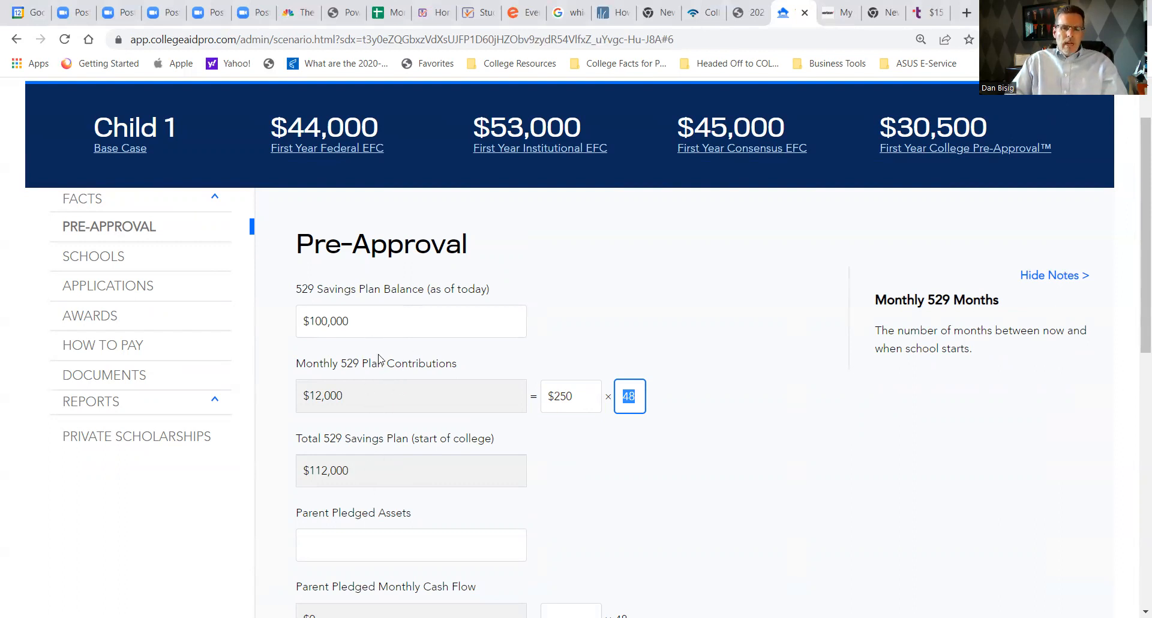
- Review the remaining Pre-Approval fields, from parent pledged assets and the AOTC to grandparent help and the four-year and first-year pre-approval amounts
scroll(379, 358, down, 4)
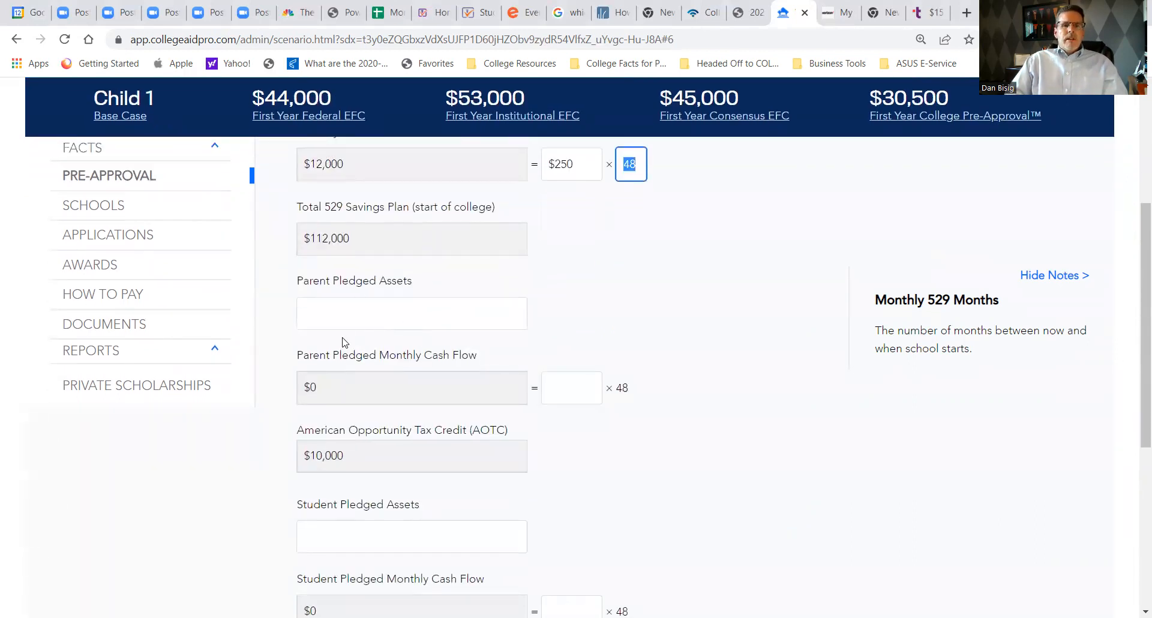
click(329, 314)
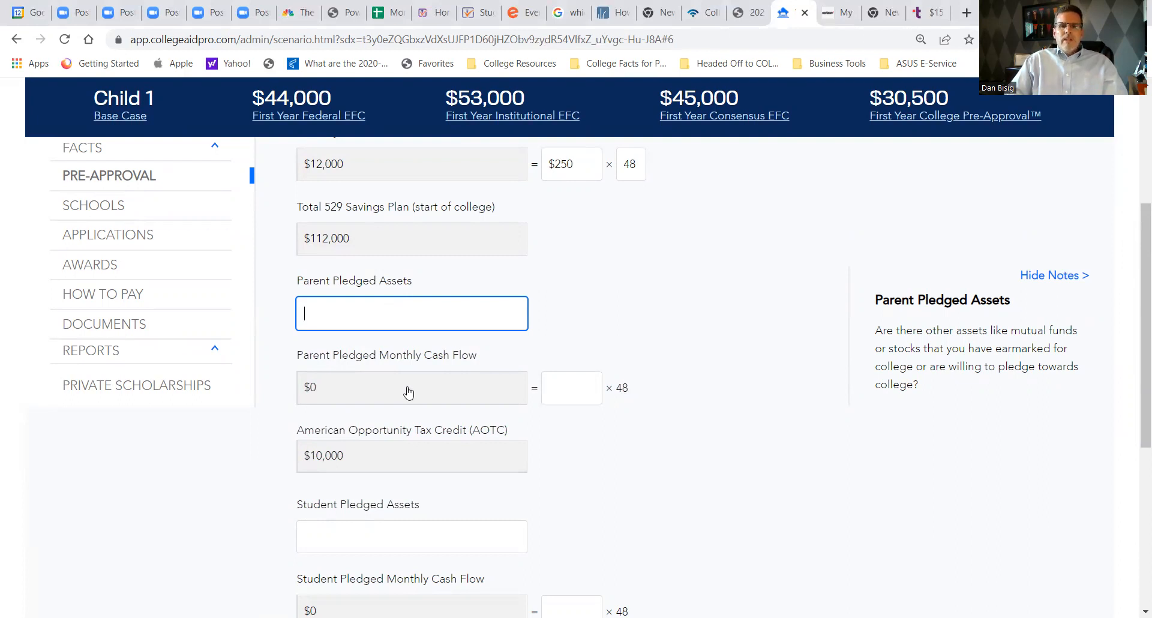
scroll(408, 392, down, 1)
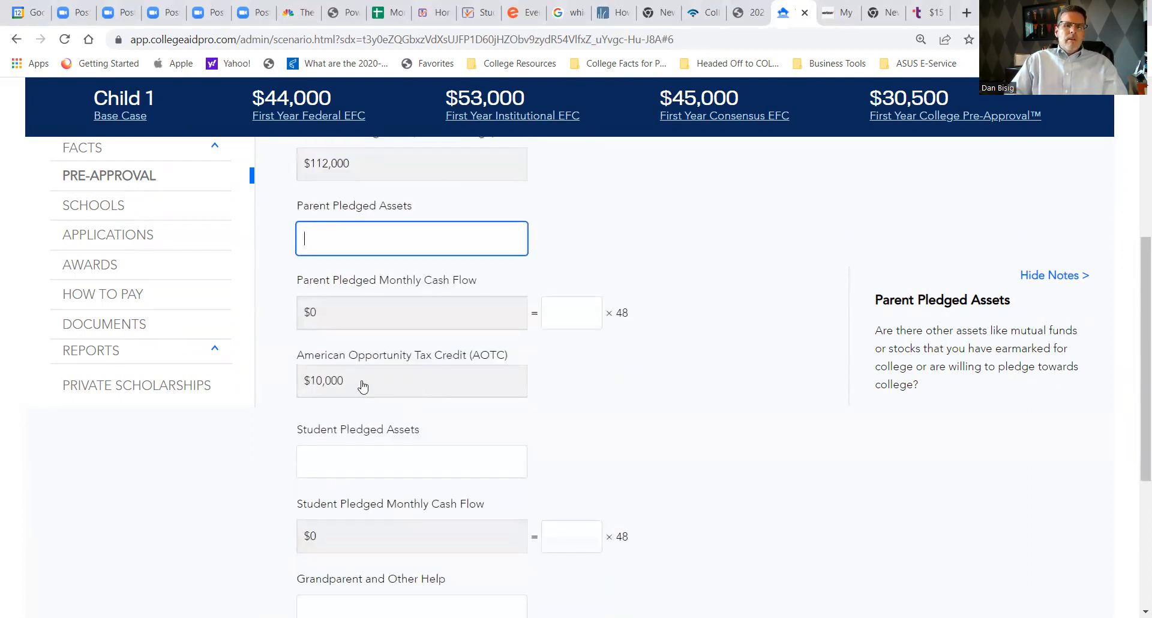
drag(362, 386, 302, 384)
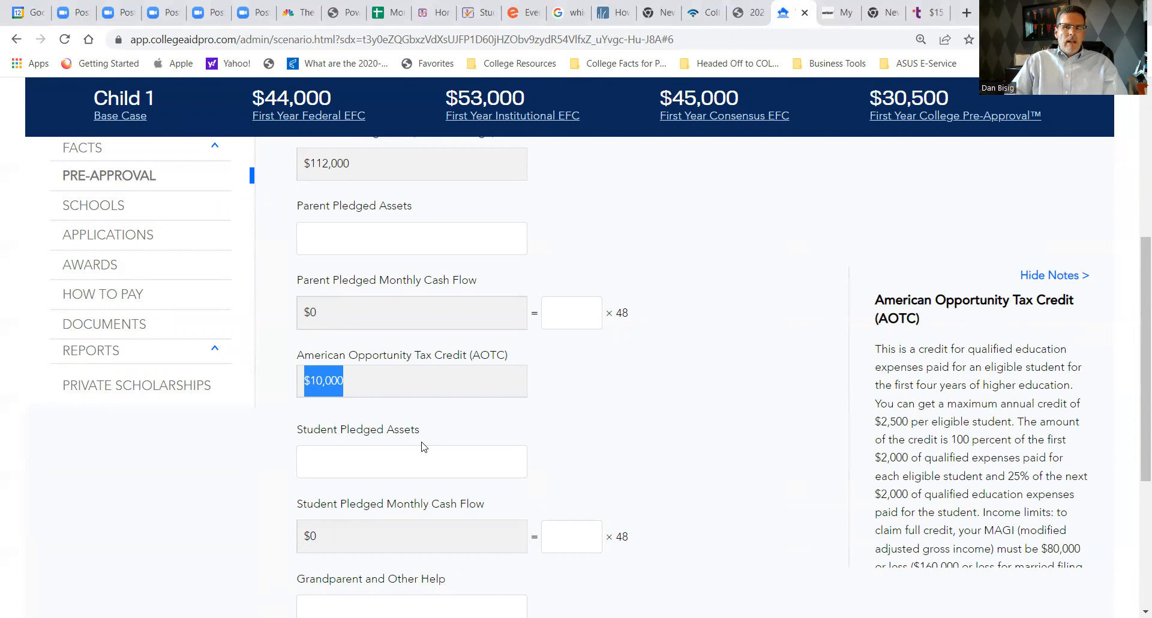
scroll(421, 447, down, 2)
click(343, 326)
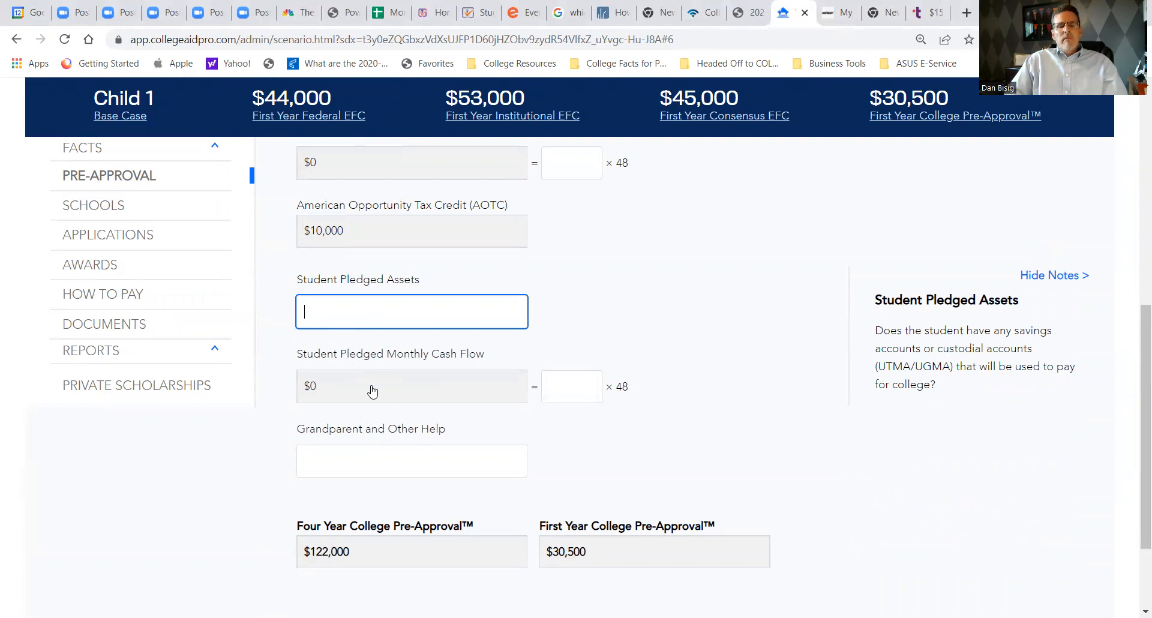
click(351, 460)
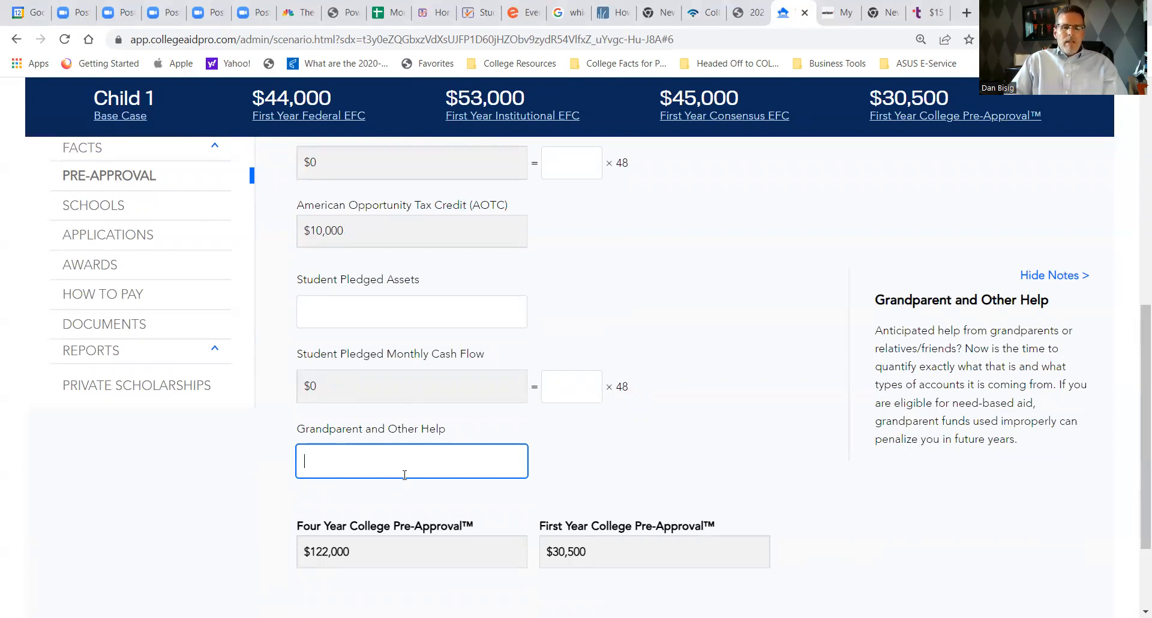
scroll(399, 492, down, 1)
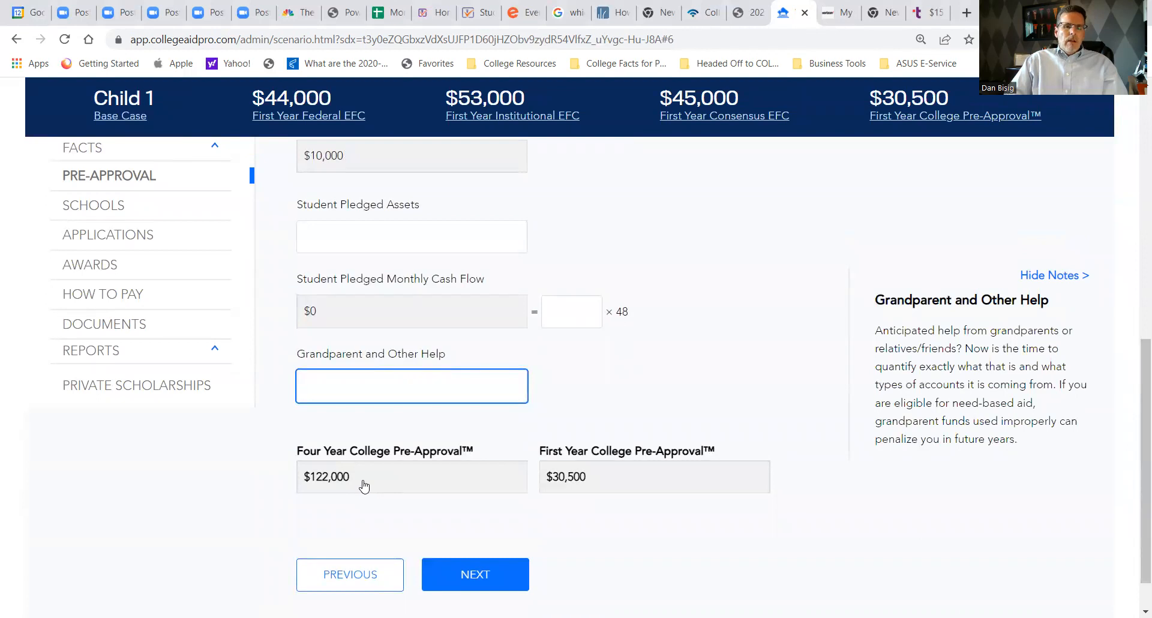
drag(363, 486, 283, 491)
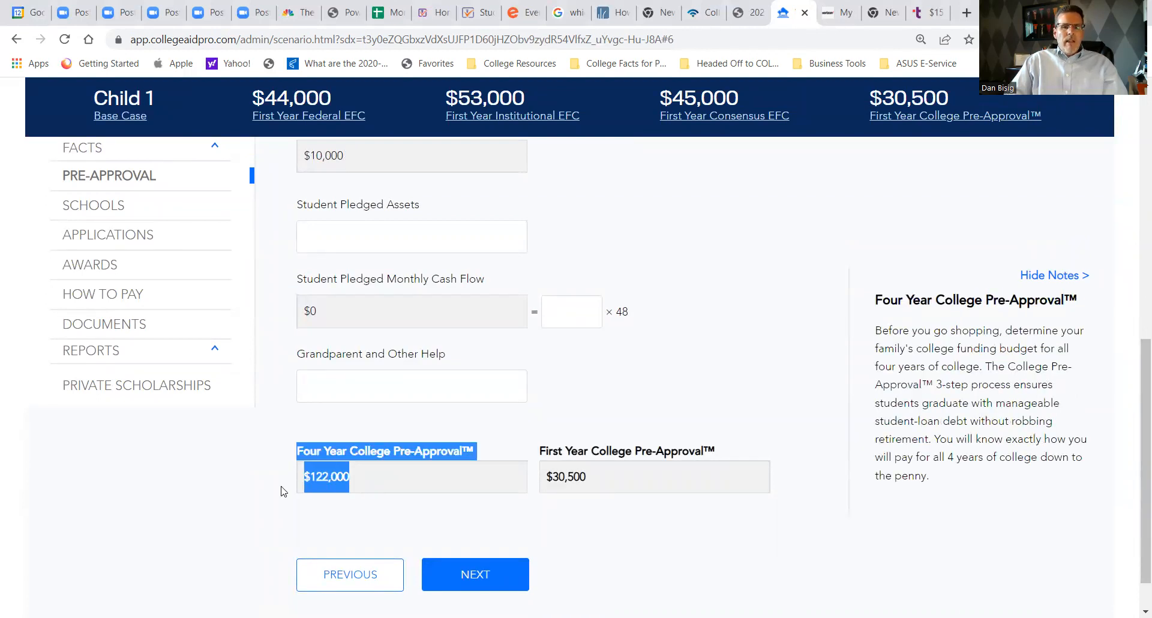
drag(606, 477, 539, 469)
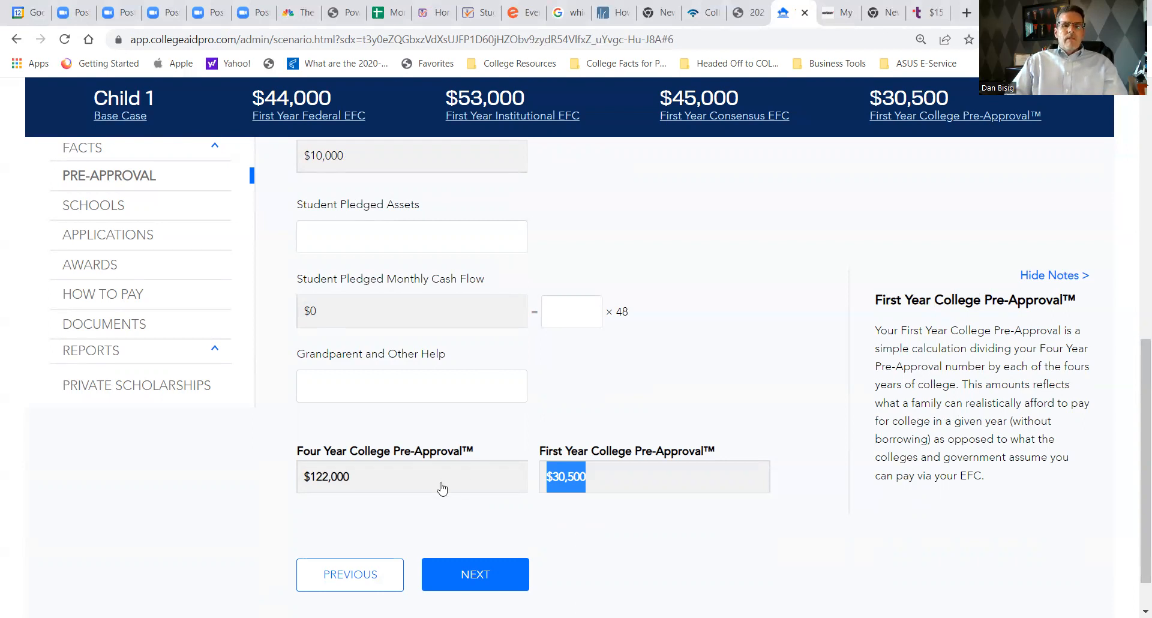
- Continue to the Schools page and hide the notes so the school list's cost columns are uncovered
click(483, 577)
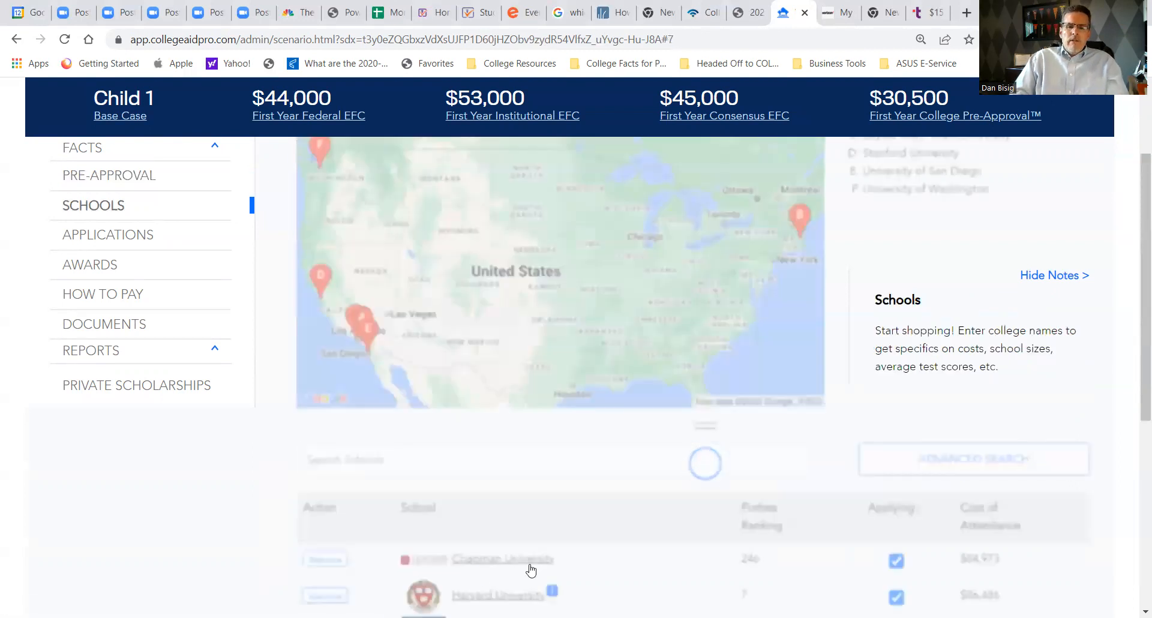
scroll(579, 474, down, 3)
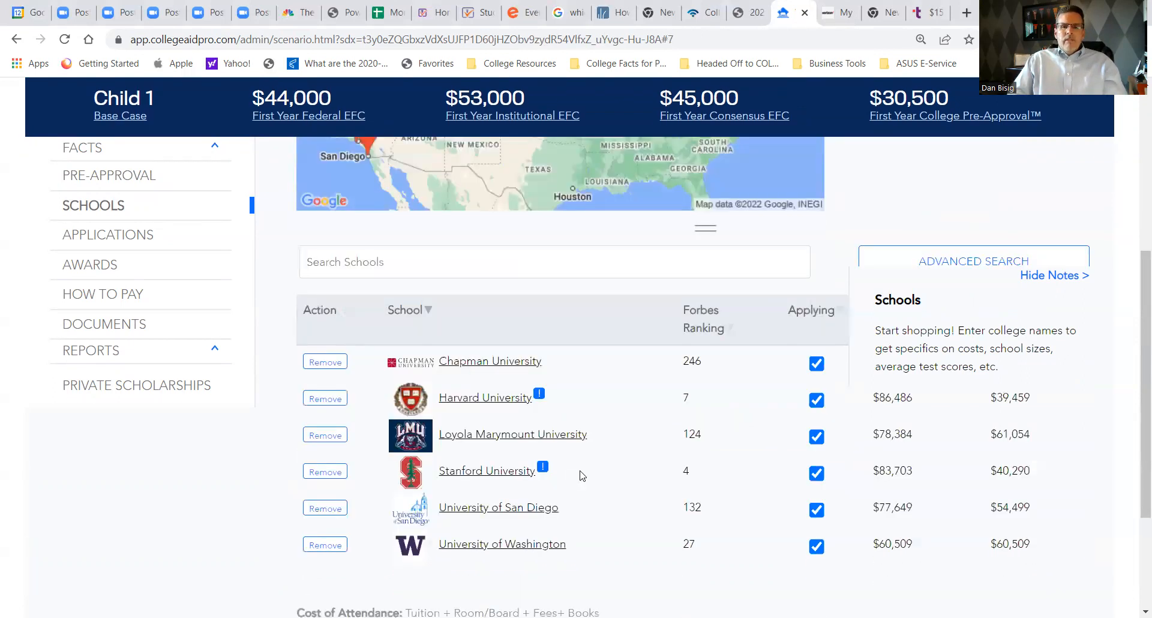
click(1069, 276)
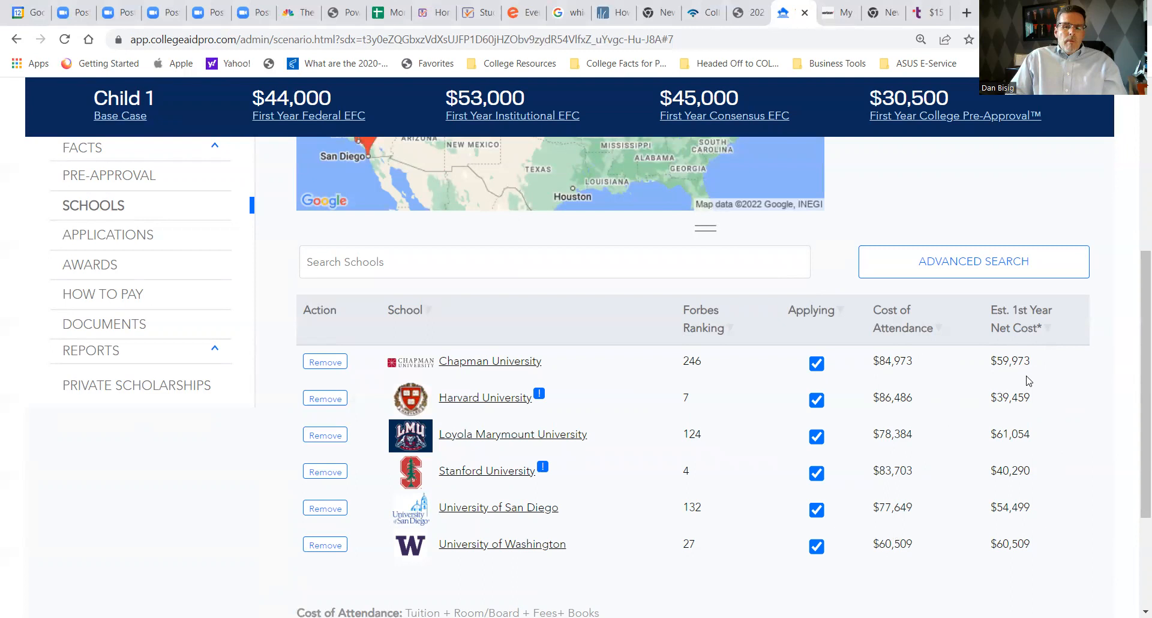
- Open Chapman University's details and examine its EFC basis, total need met, need met with grants, and non-need merit percentage and average
click(482, 363)
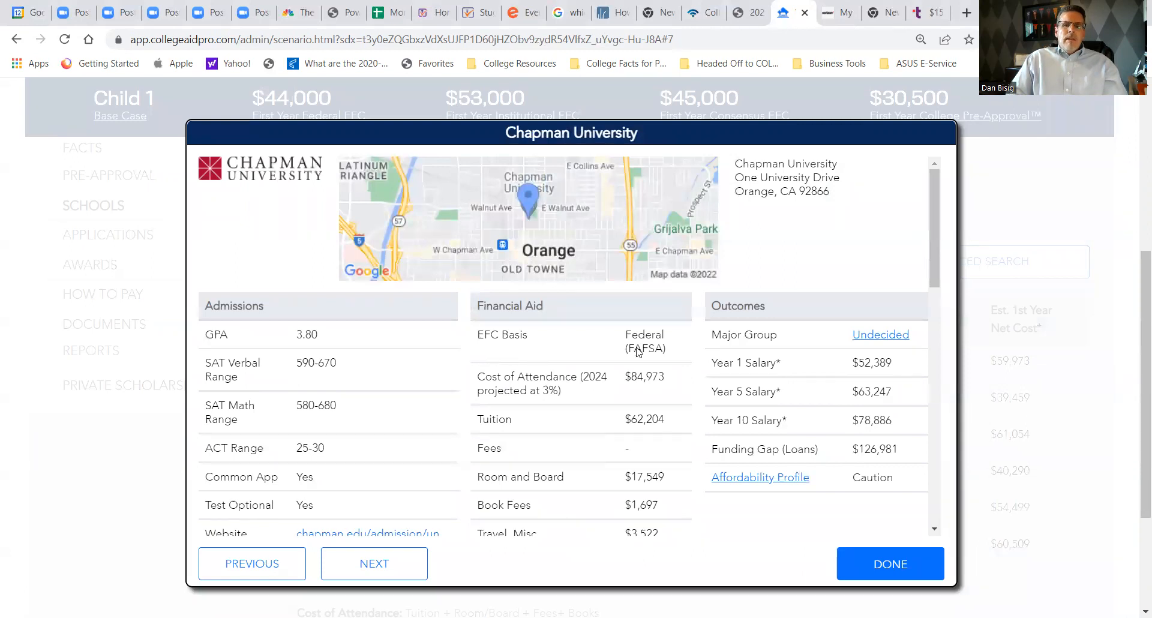
drag(676, 348, 625, 334)
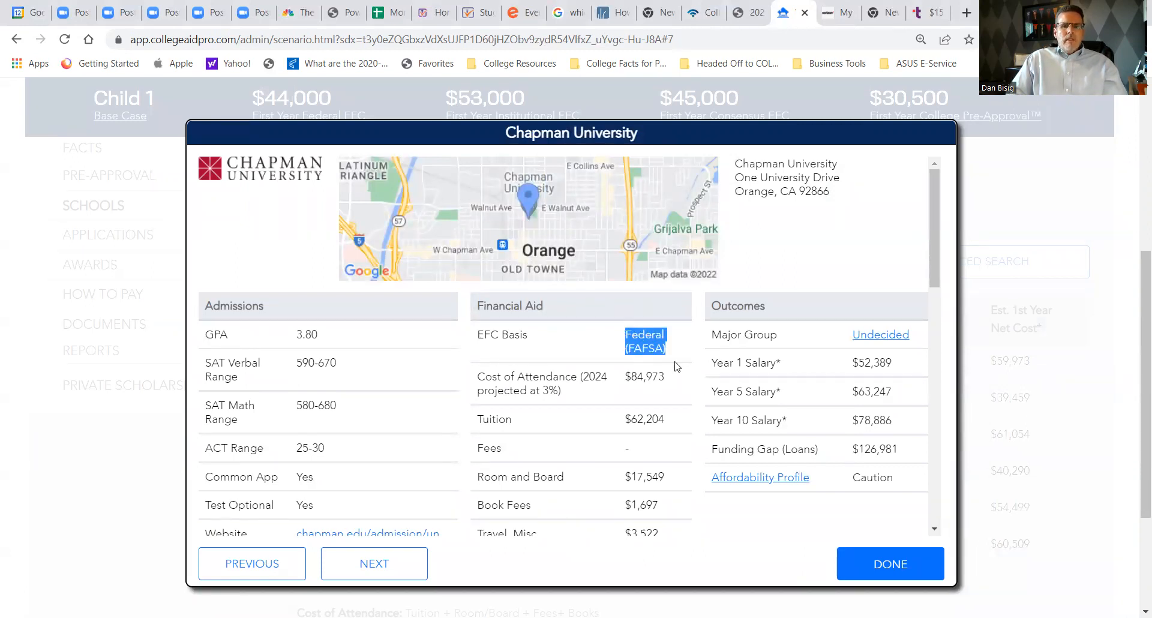
scroll(681, 366, down, 1)
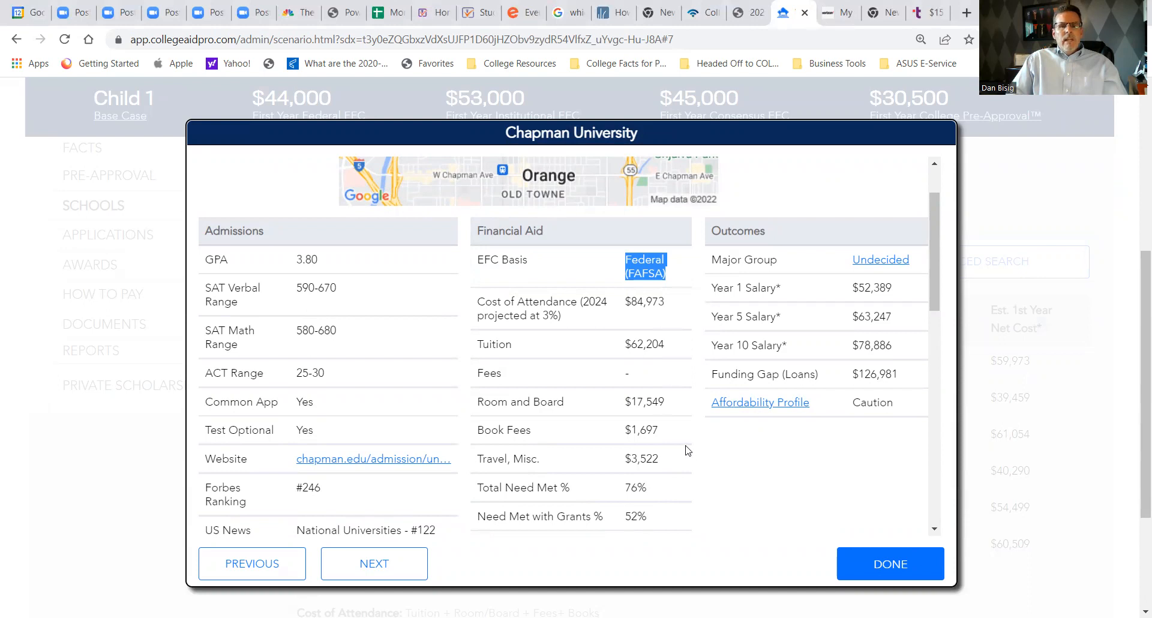
scroll(688, 450, down, 3)
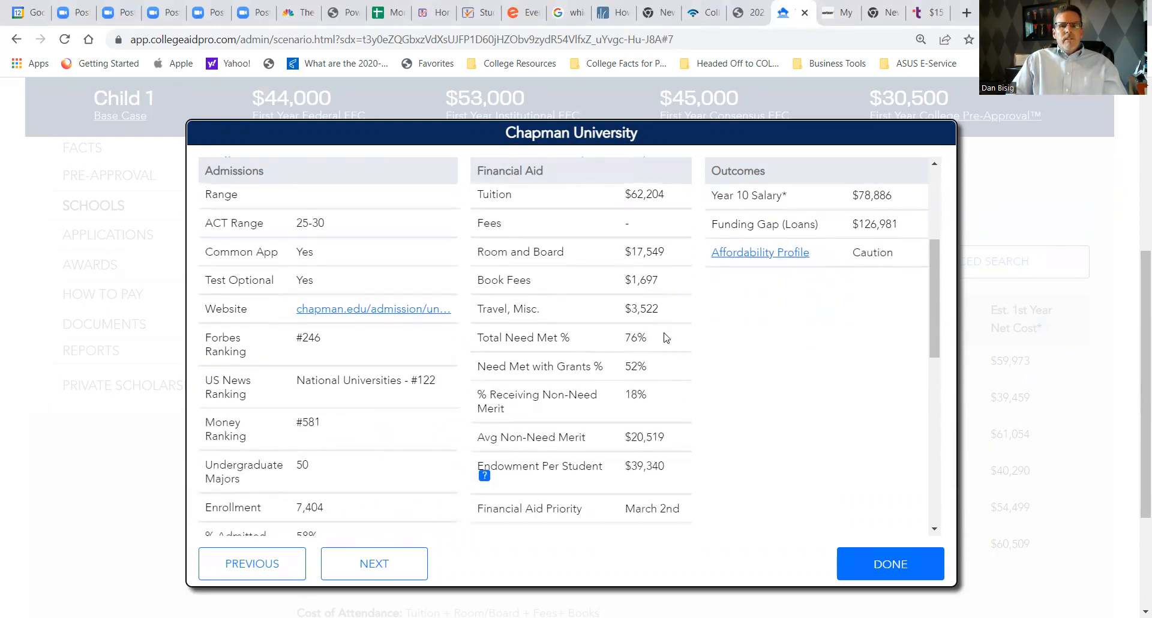
drag(656, 339, 473, 340)
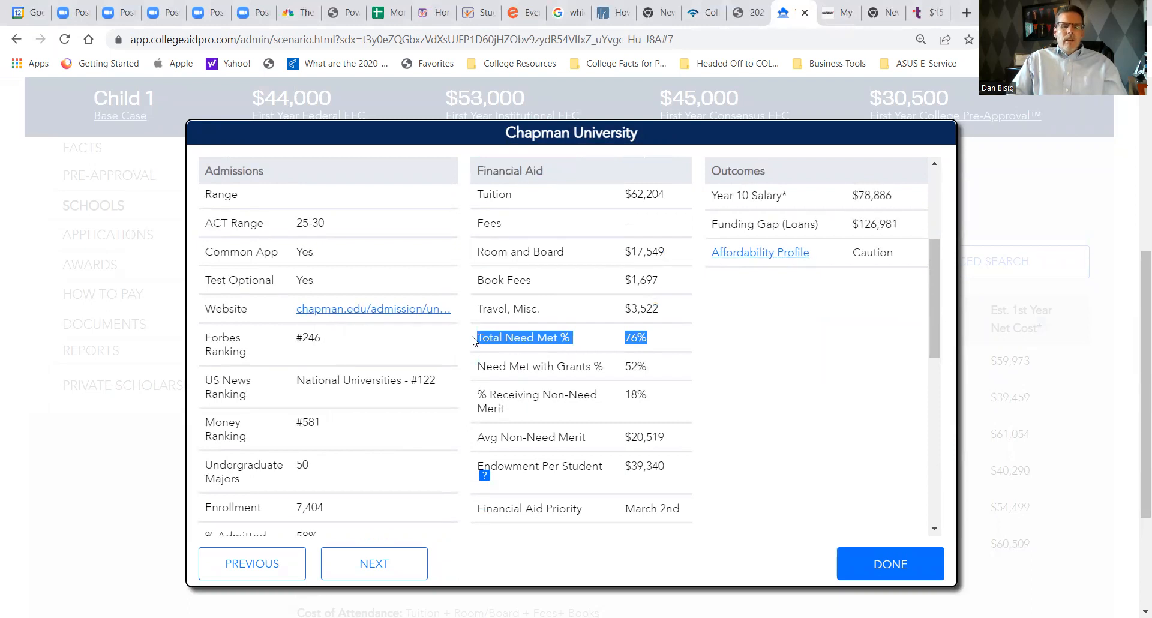
drag(656, 367, 485, 369)
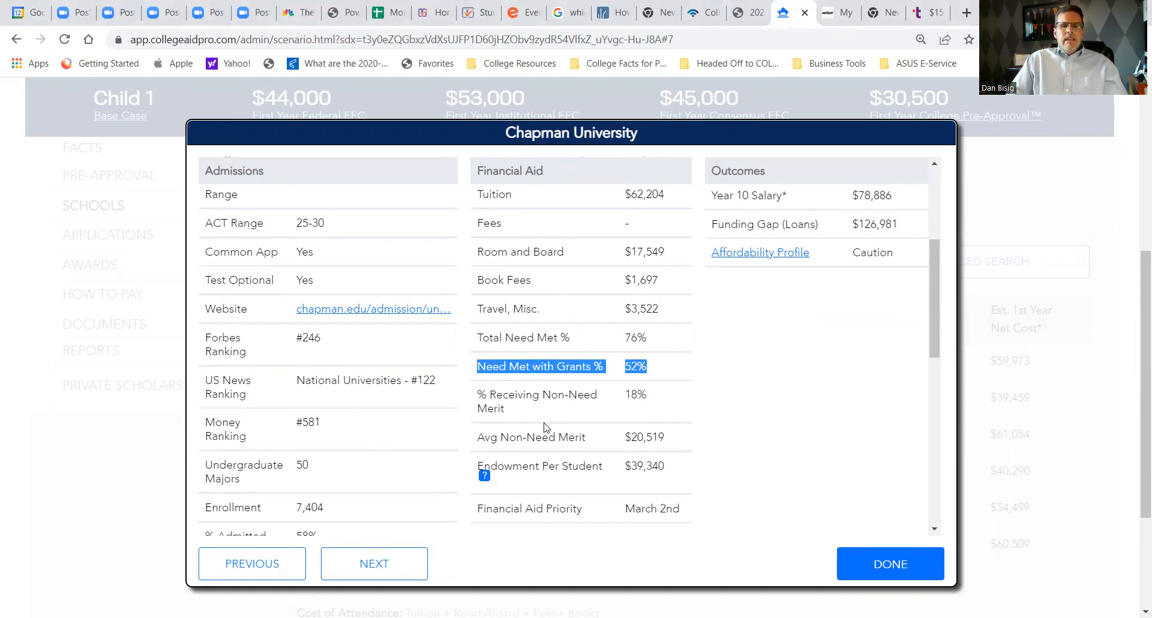
drag(513, 420, 472, 395)
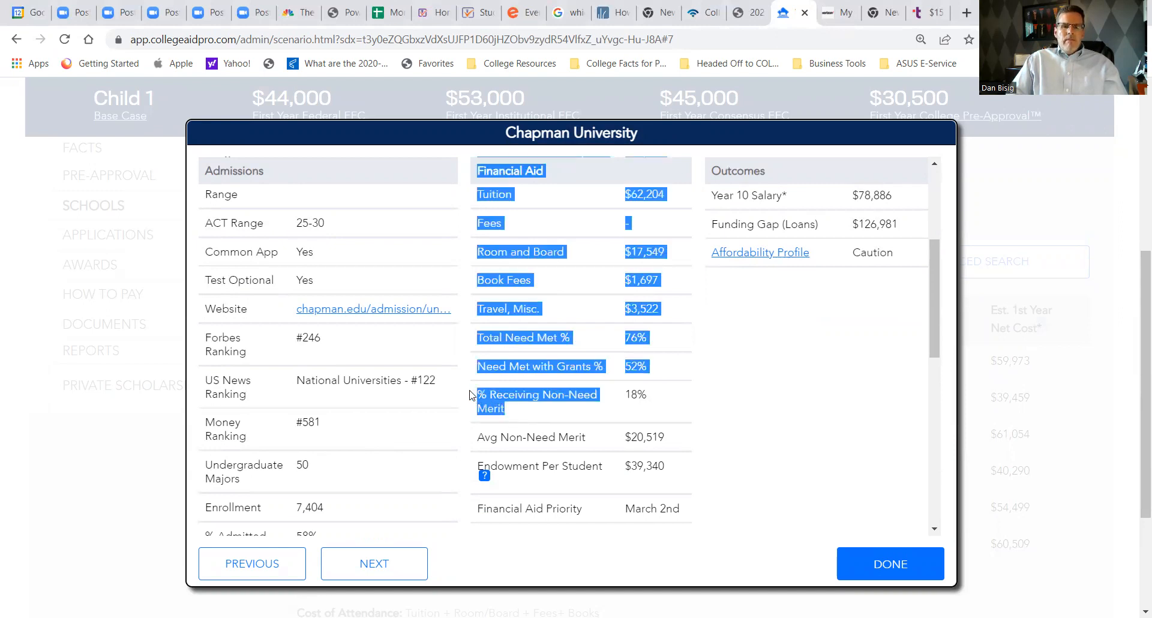
click(633, 398)
drag(648, 395, 624, 396)
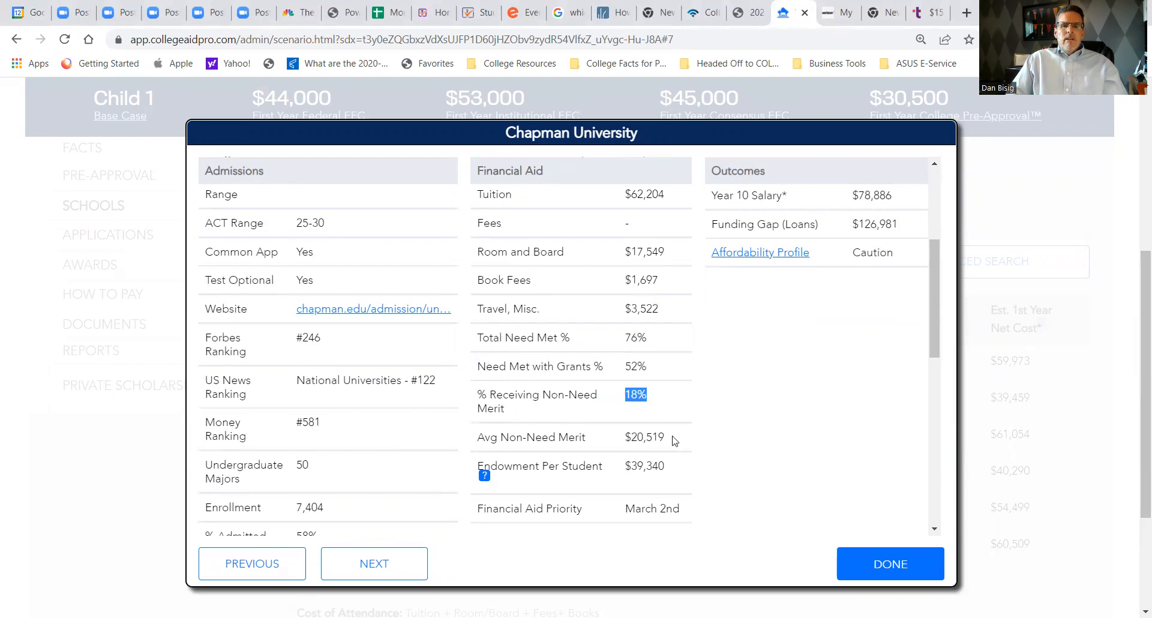
drag(668, 438, 622, 437)
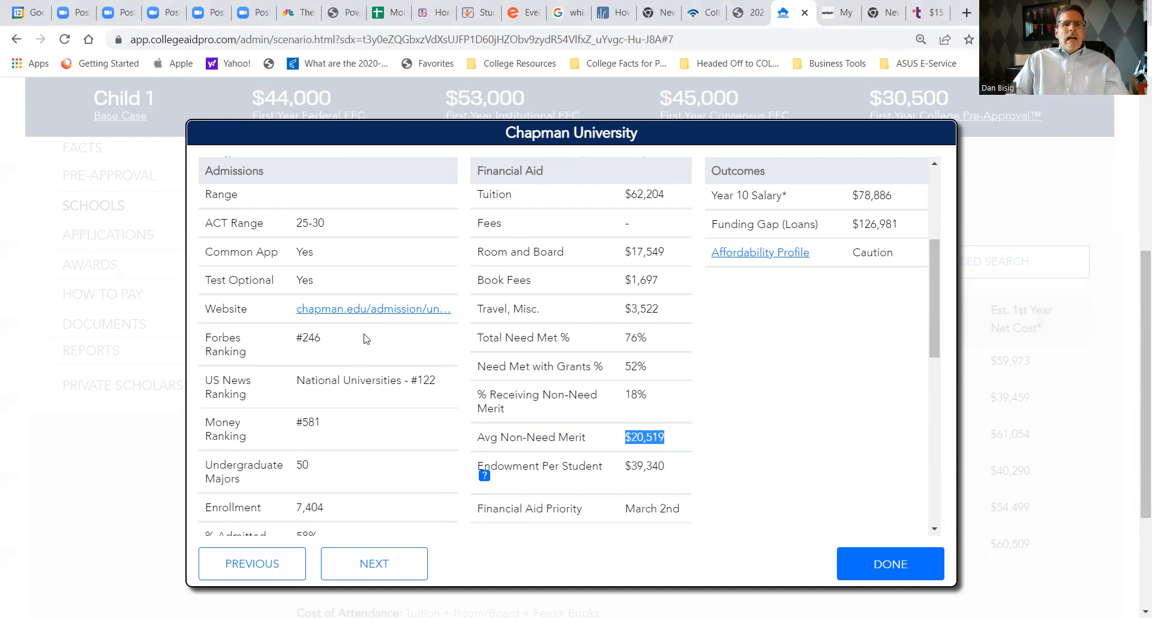
- Examine Chapman's admissions data: Common App, test-optional policy, percent admitted, graduation rate, and Early Action and Early Decision dates
scroll(365, 337, up, 4)
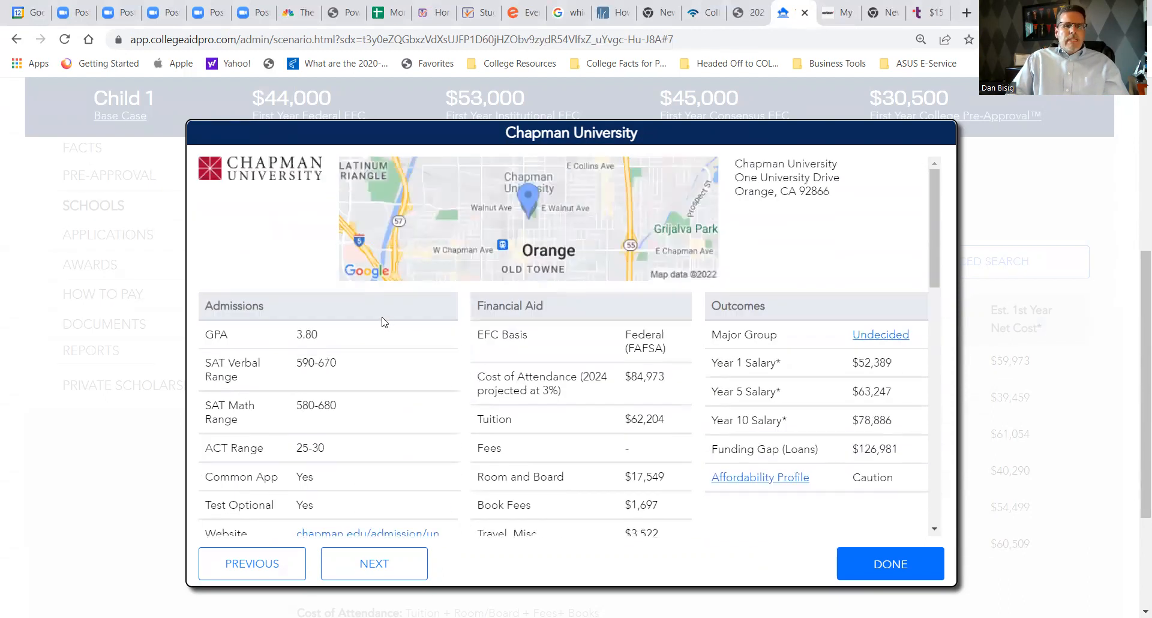
scroll(387, 307, down, 1)
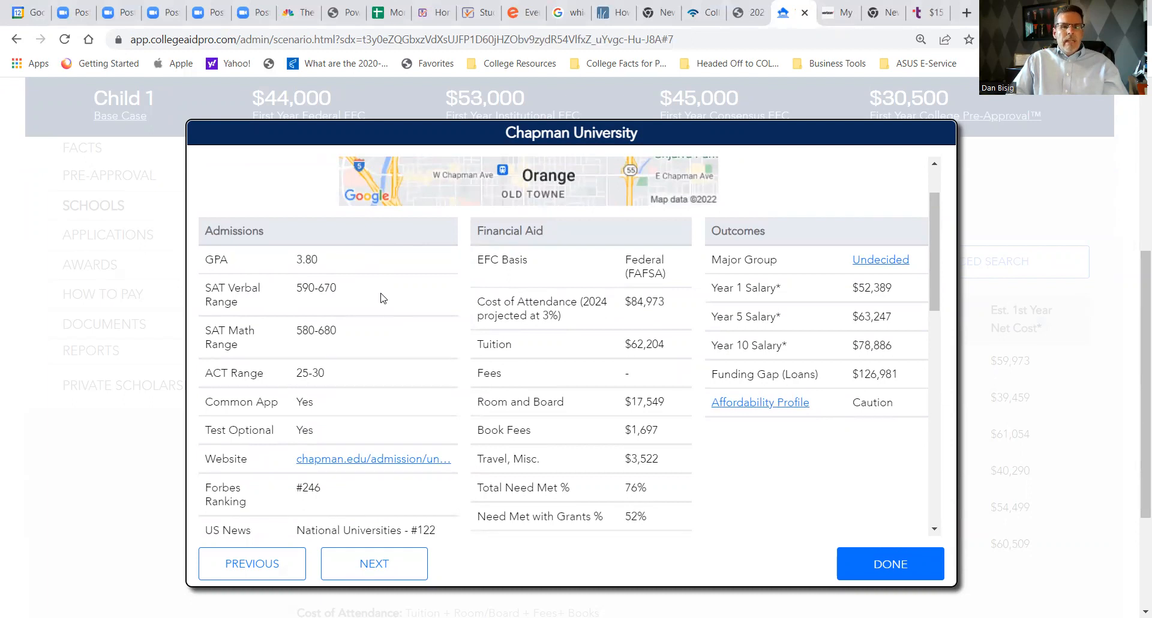
scroll(380, 354, down, 1)
double_click(304, 327)
drag(328, 360, 298, 361)
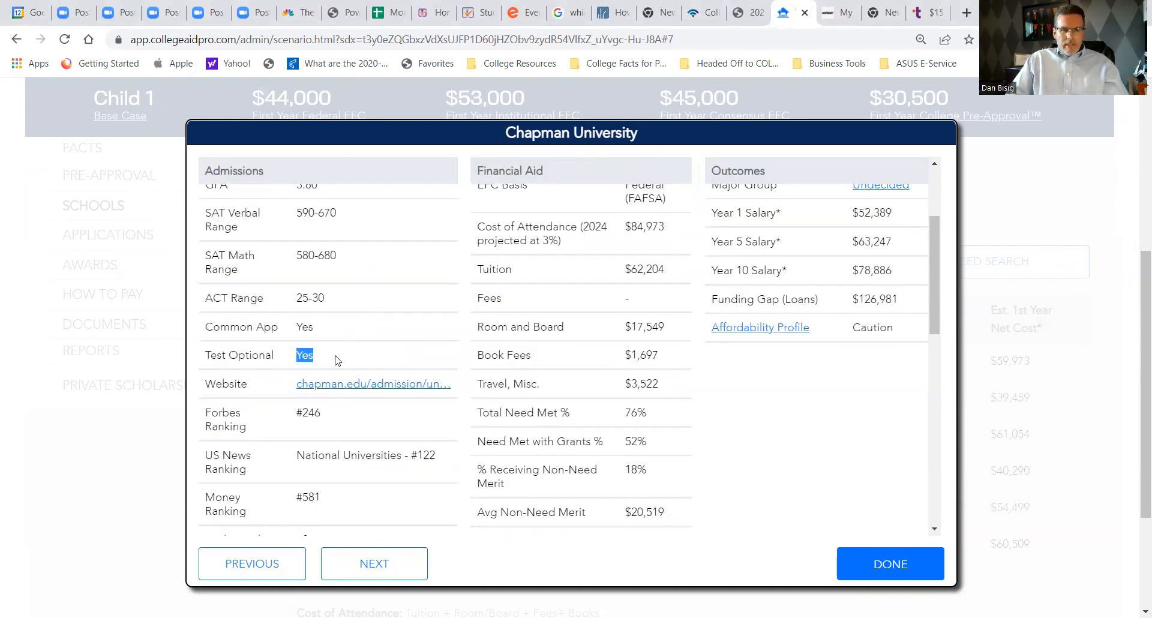
scroll(352, 354, down, 2)
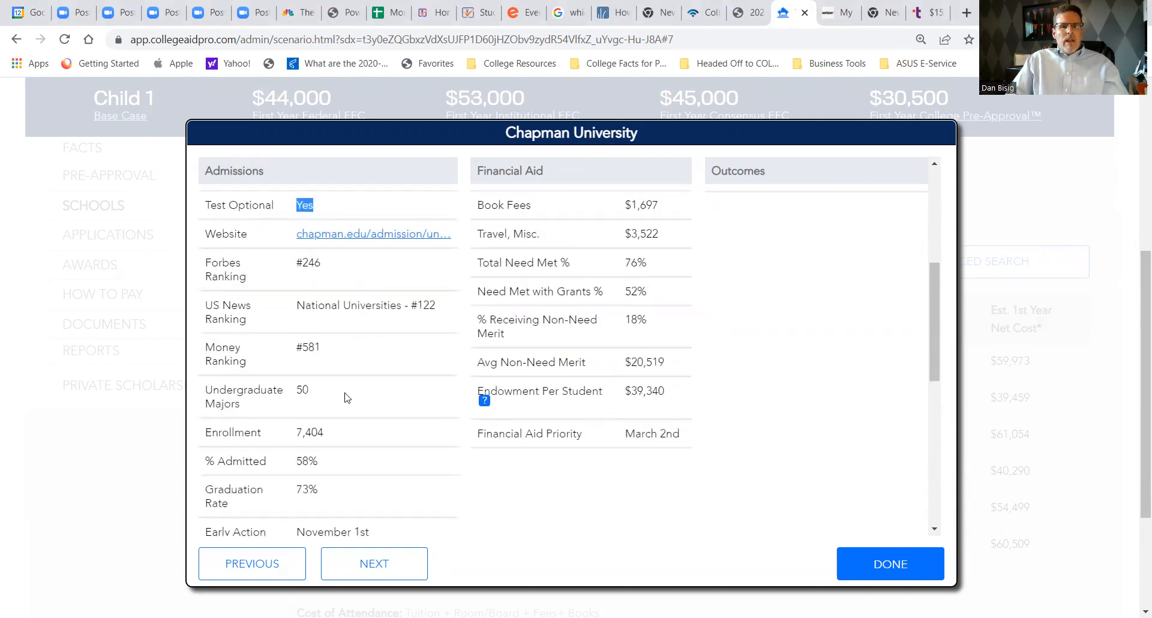
scroll(345, 360, down, 2)
drag(327, 282, 287, 324)
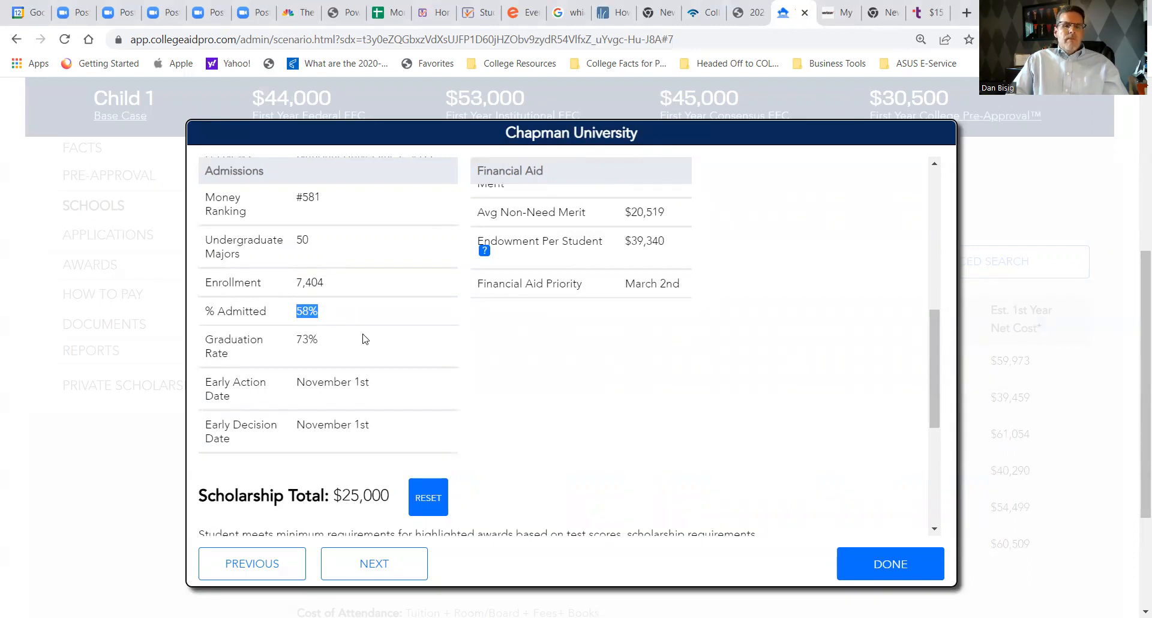
drag(324, 346, 290, 347)
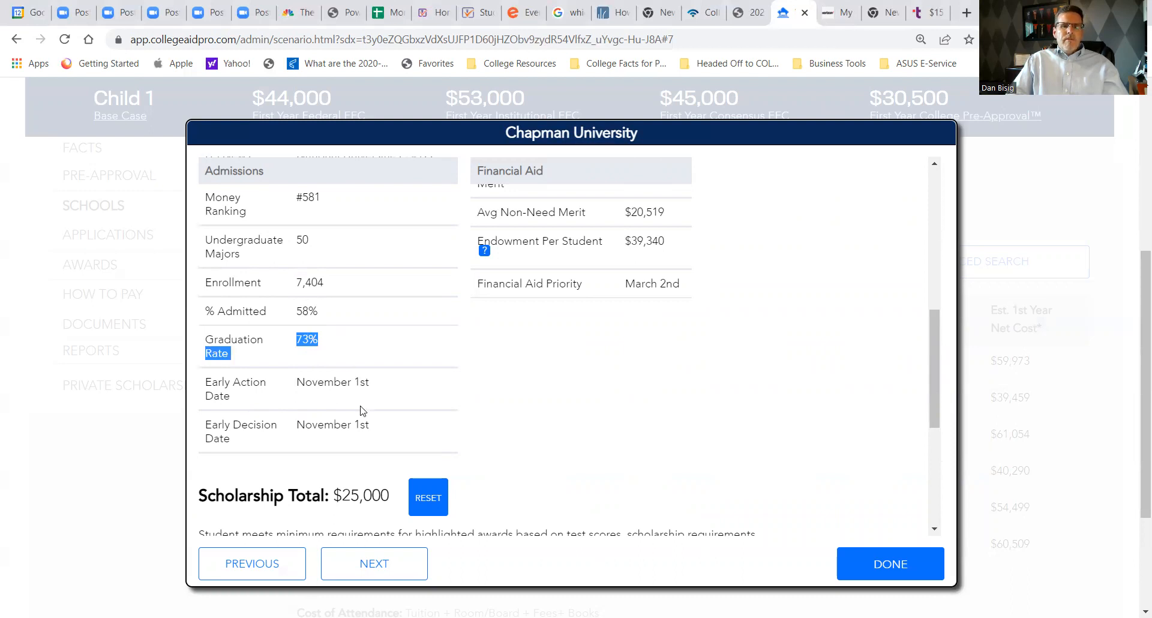
drag(233, 397, 205, 383)
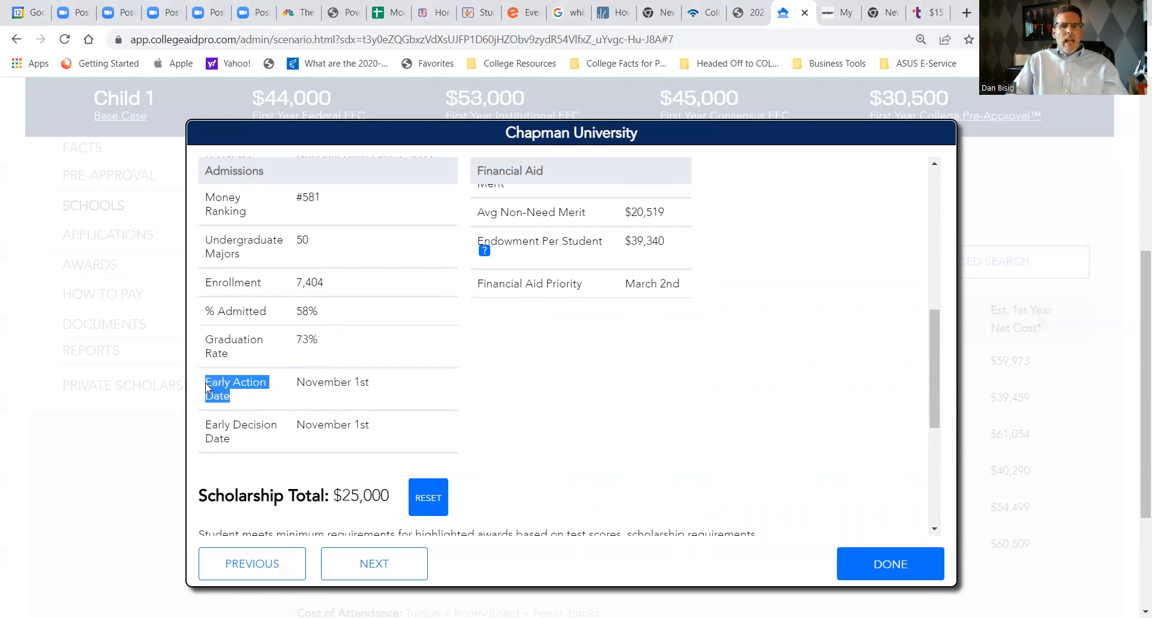
drag(233, 438, 213, 424)
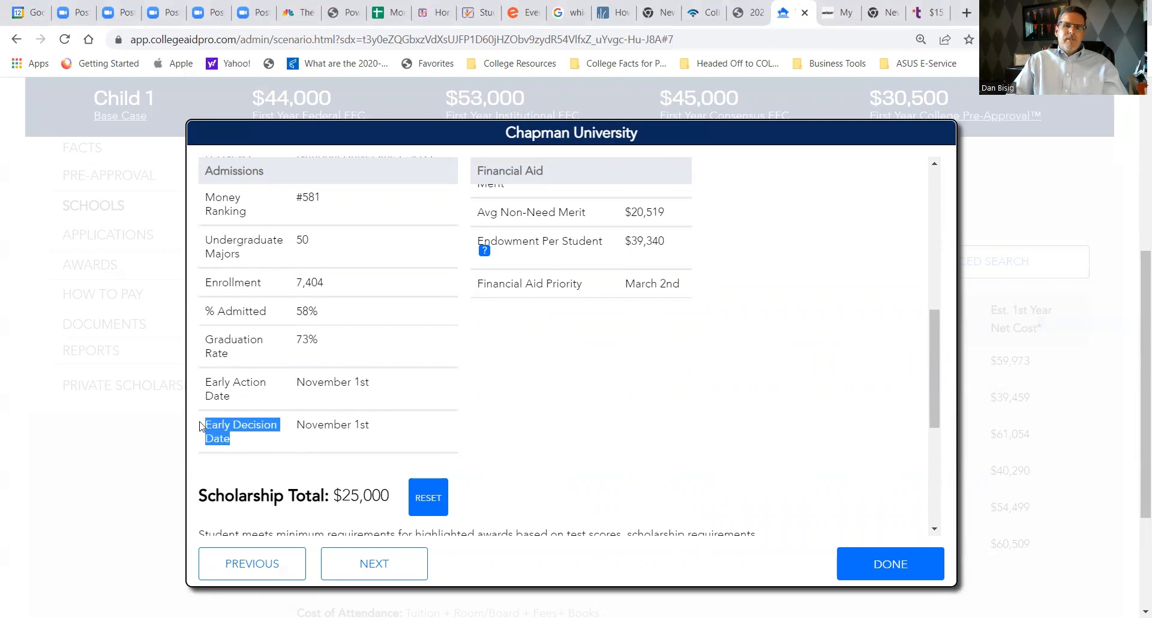
- Review Chapman's salary outcomes and its list of scholarship awards and requirements, and close the school's details
scroll(557, 388, up, 6)
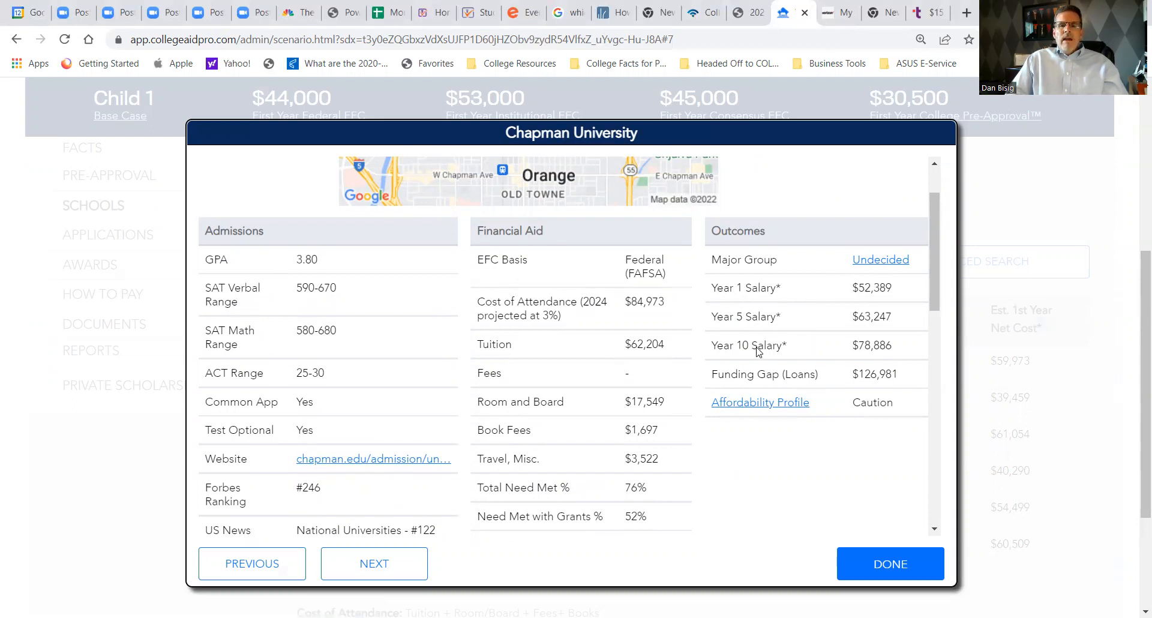
scroll(750, 384, down, 5)
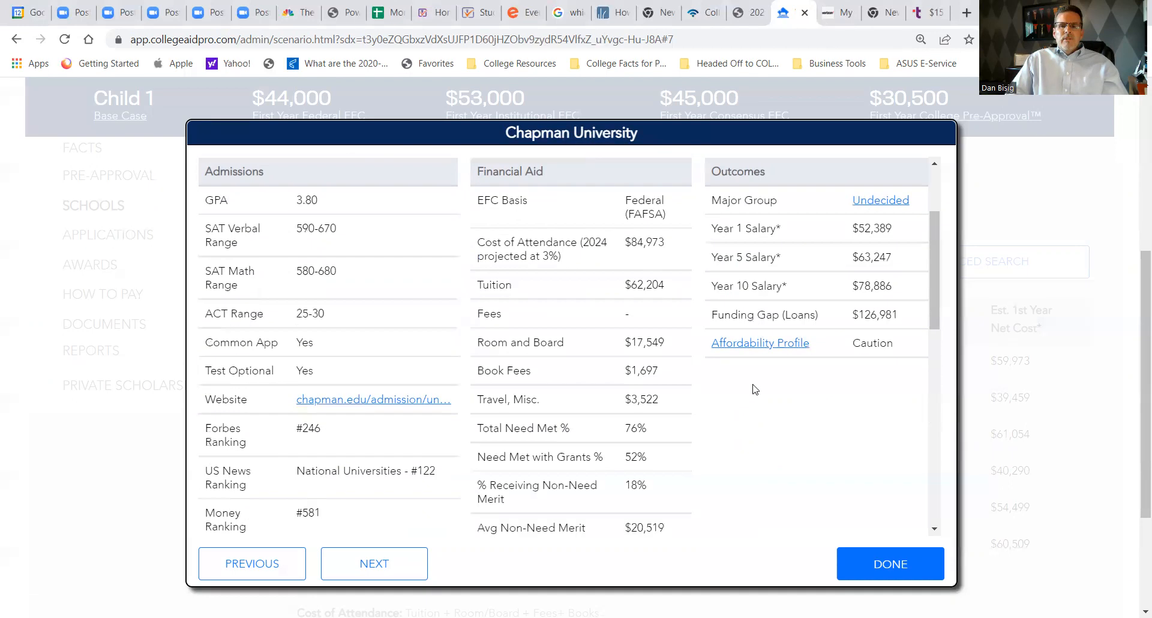
scroll(756, 372, down, 8)
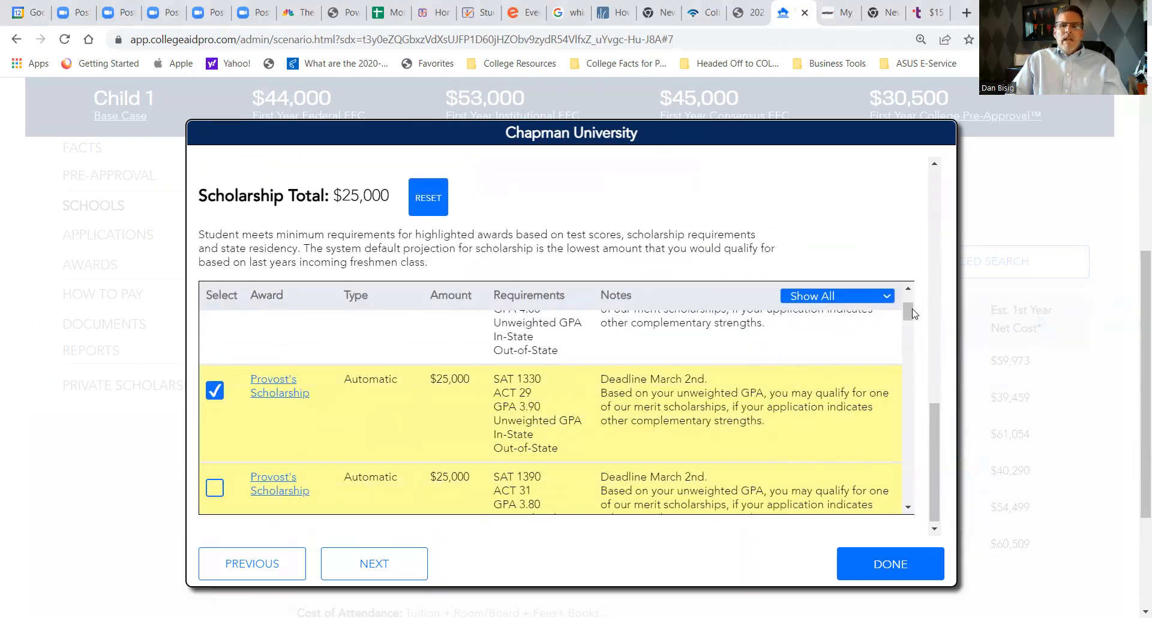
mouse_move(907, 309)
mouse_down()
mouse_move(939, 392)
mouse_move(914, 308)
mouse_up()
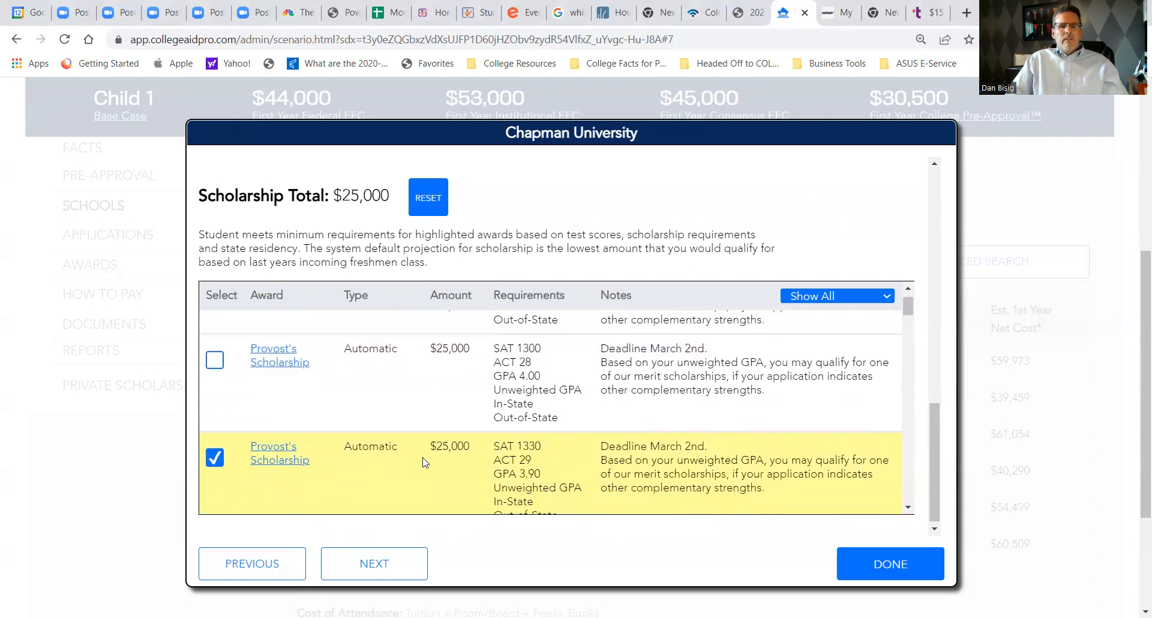
scroll(437, 474, down, 1)
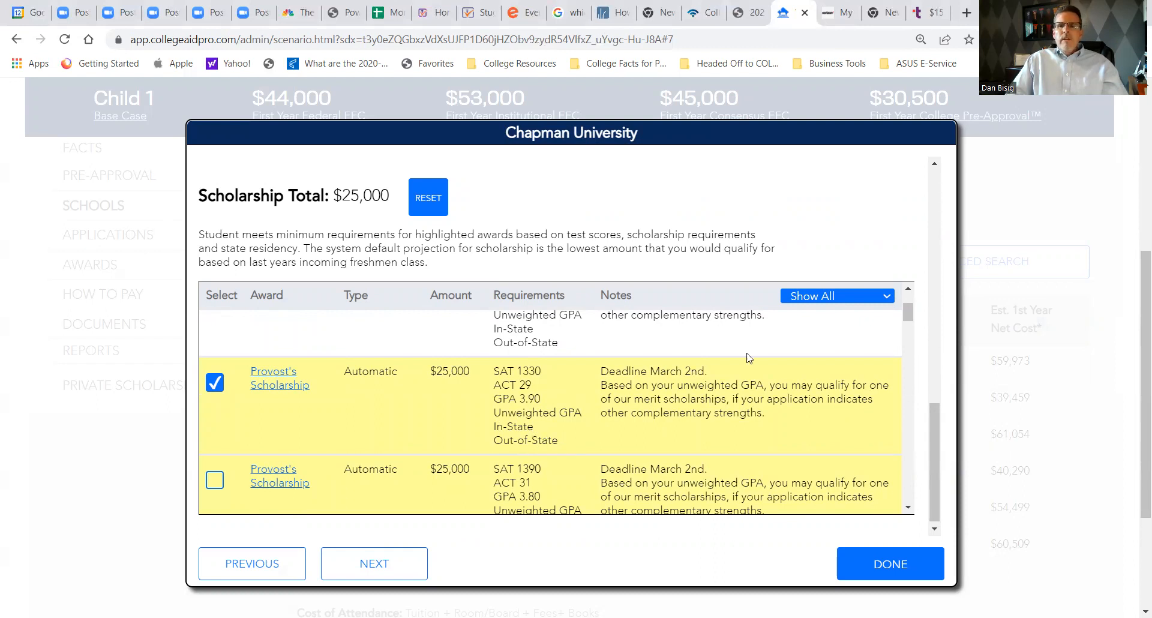
click(1018, 191)
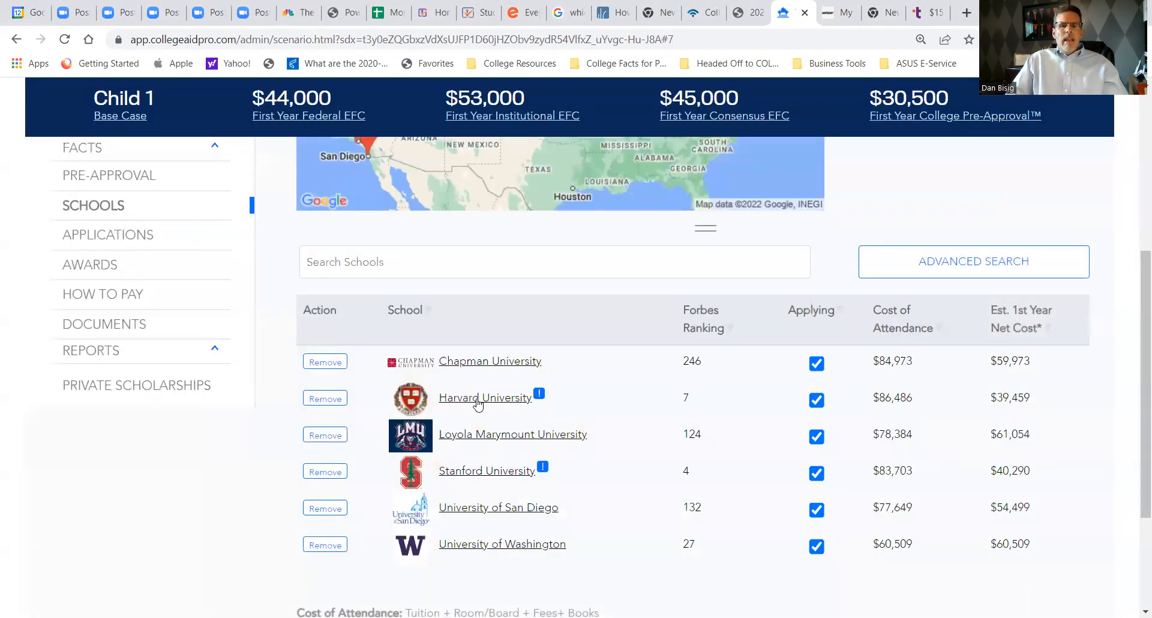
- Open Harvard University's details and examine its EFC basis, total need met, need met with grants, and percentage receiving non-need merit
click(477, 399)
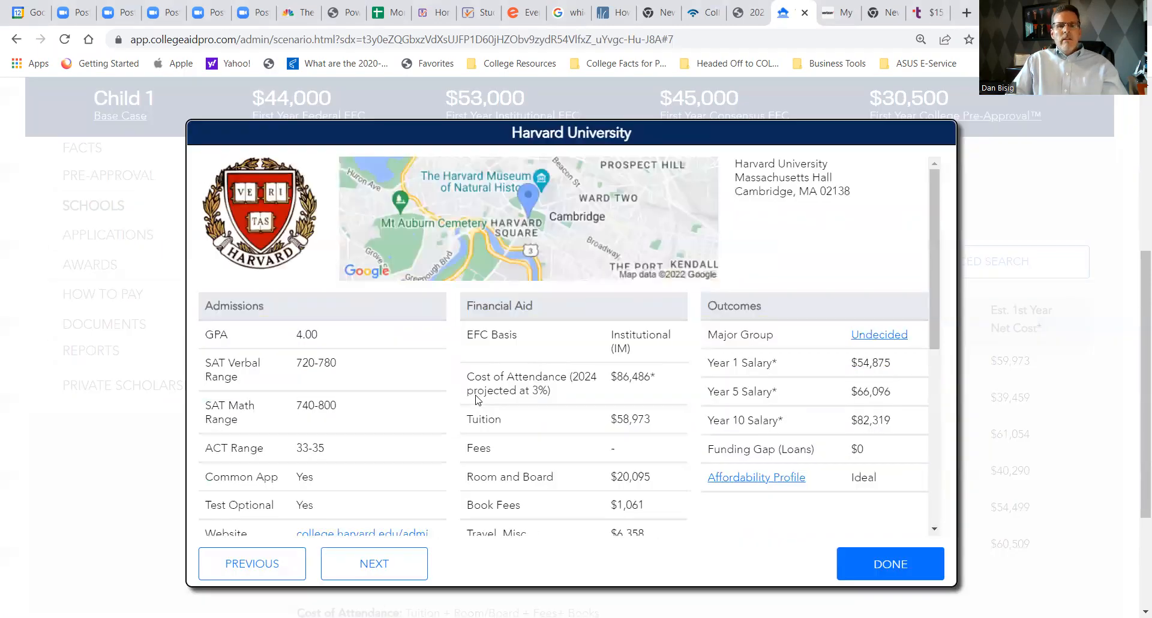
drag(635, 351, 611, 339)
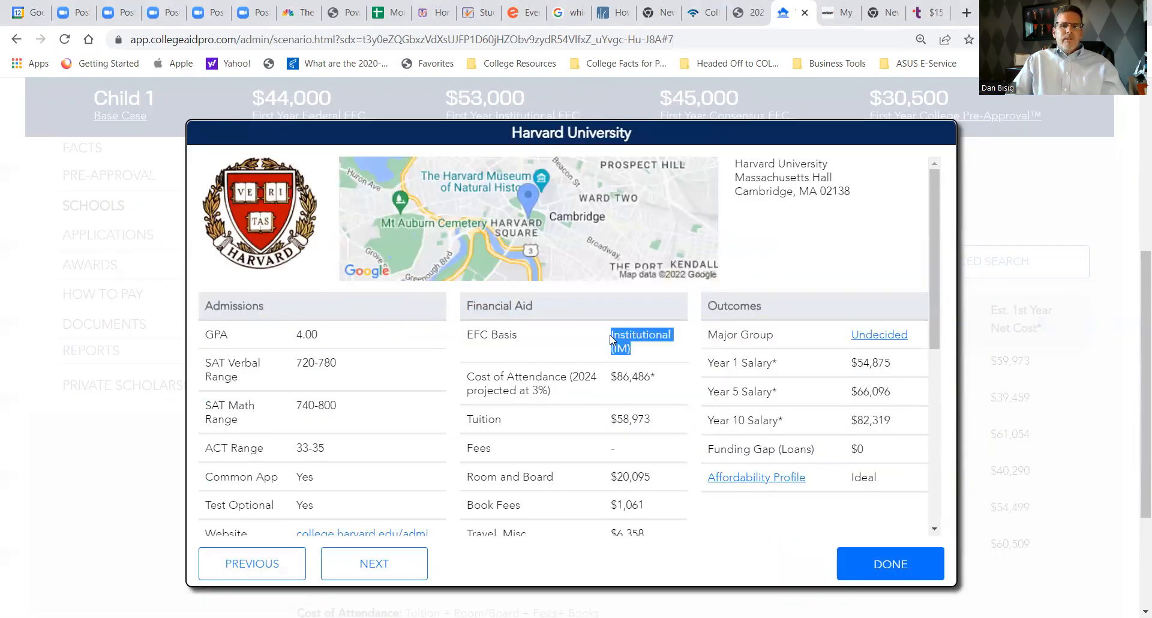
scroll(686, 359, down, 2)
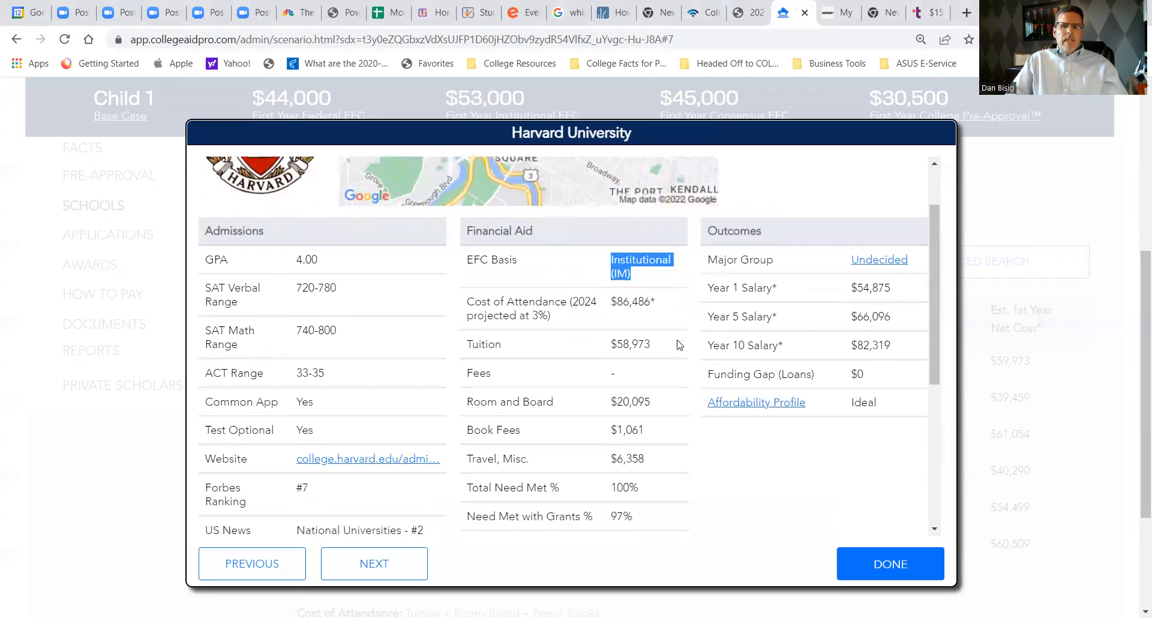
scroll(660, 414, down, 1)
drag(648, 413, 467, 423)
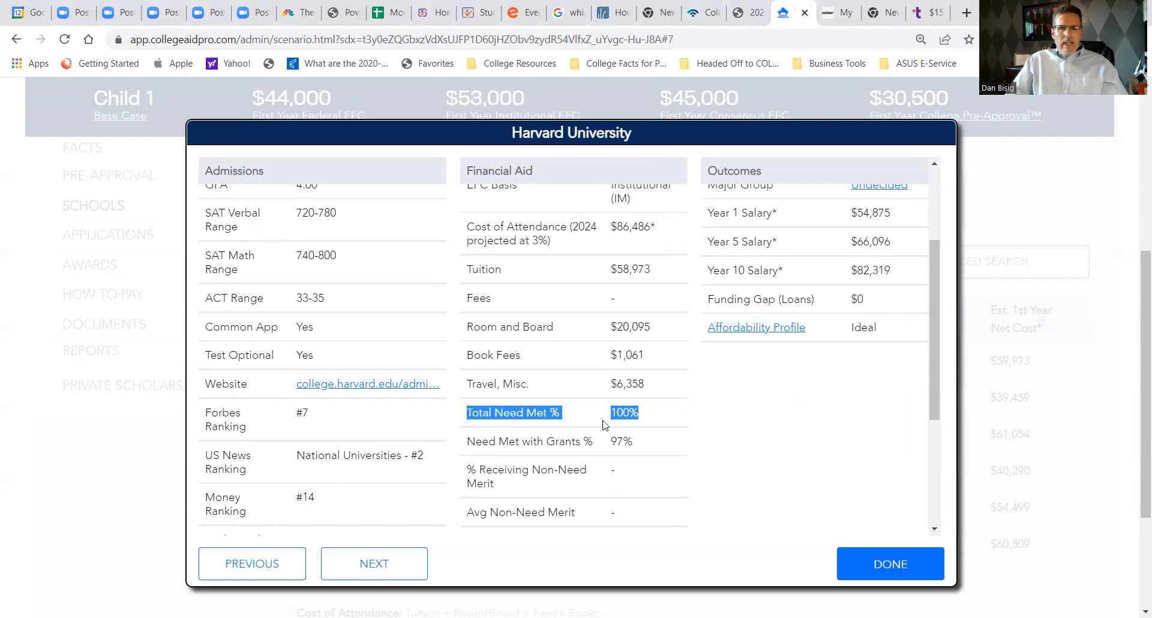
drag(639, 444, 460, 447)
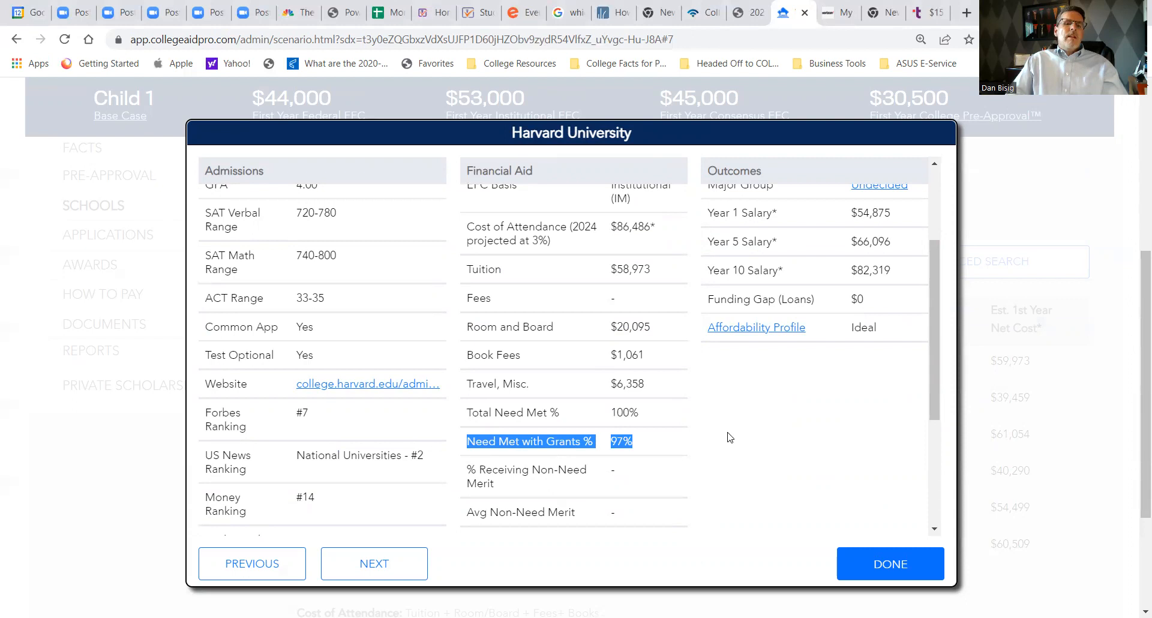
scroll(729, 437, down, 3)
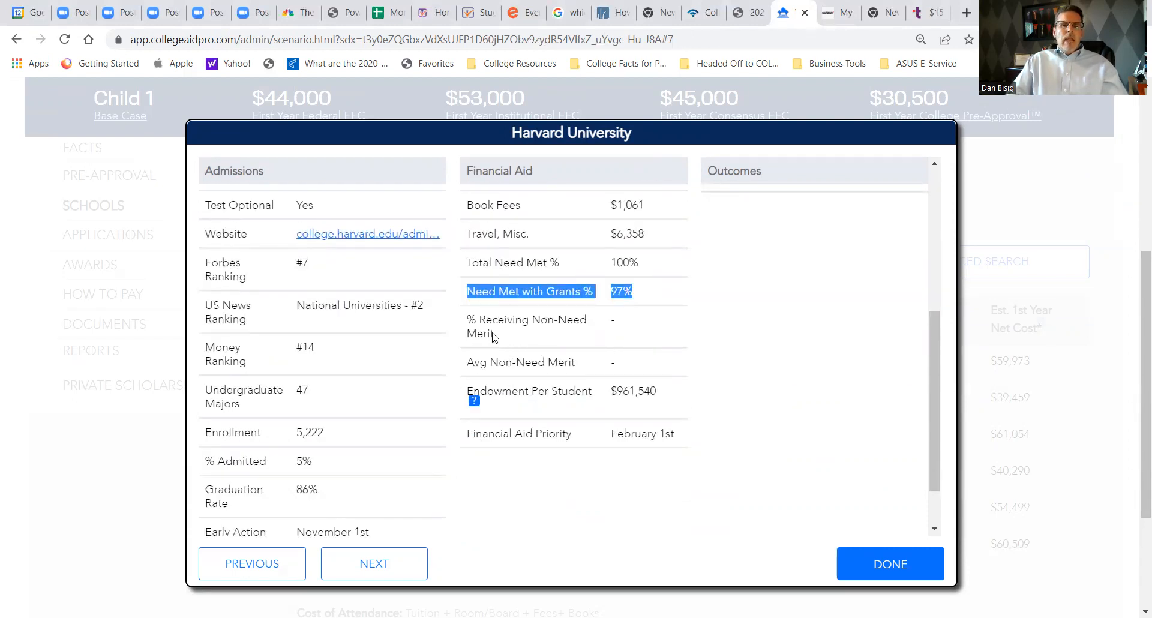
drag(493, 337, 466, 320)
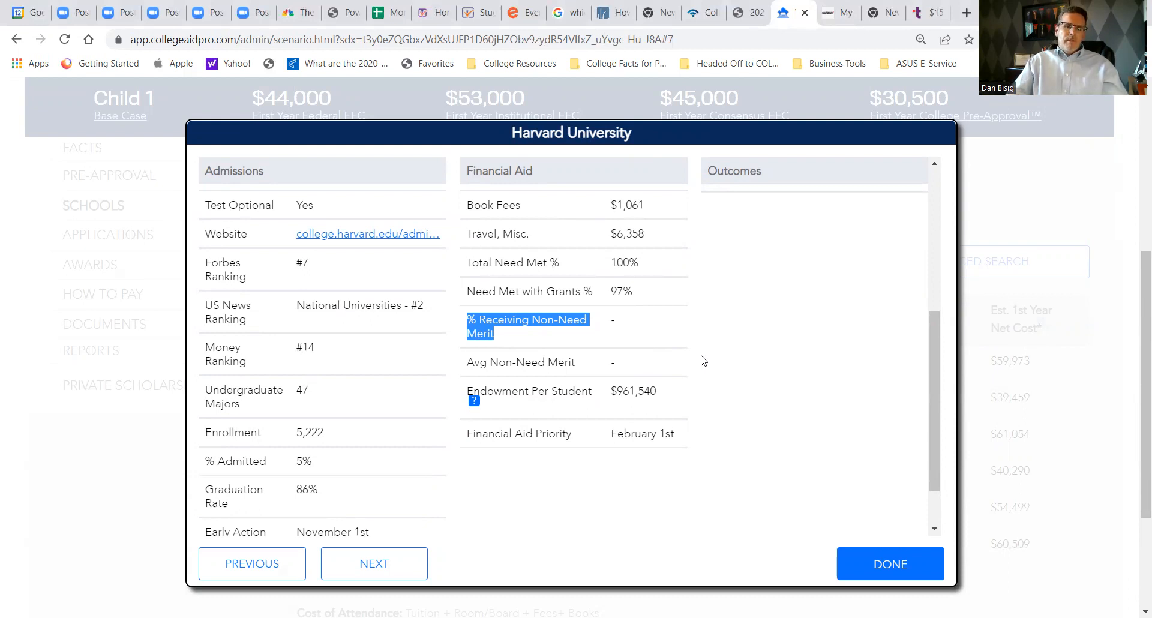
- Examine Harvard's admissions data: test-optional policy, percent admitted, graduation rate, and Early Action date
scroll(362, 285, up, 5)
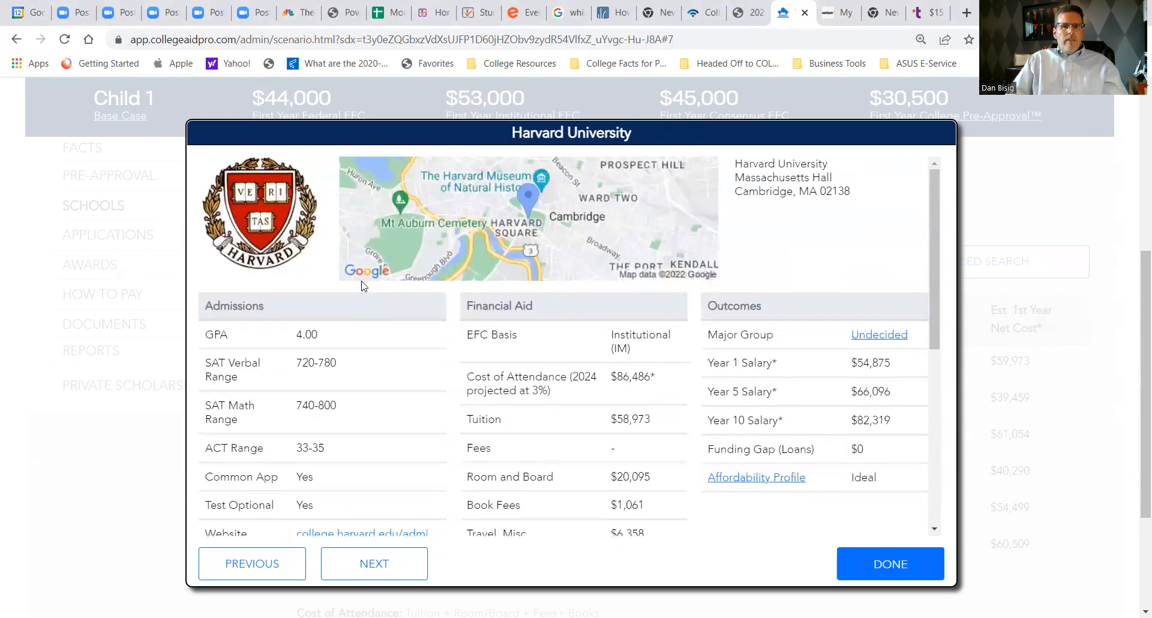
scroll(387, 276, down, 1)
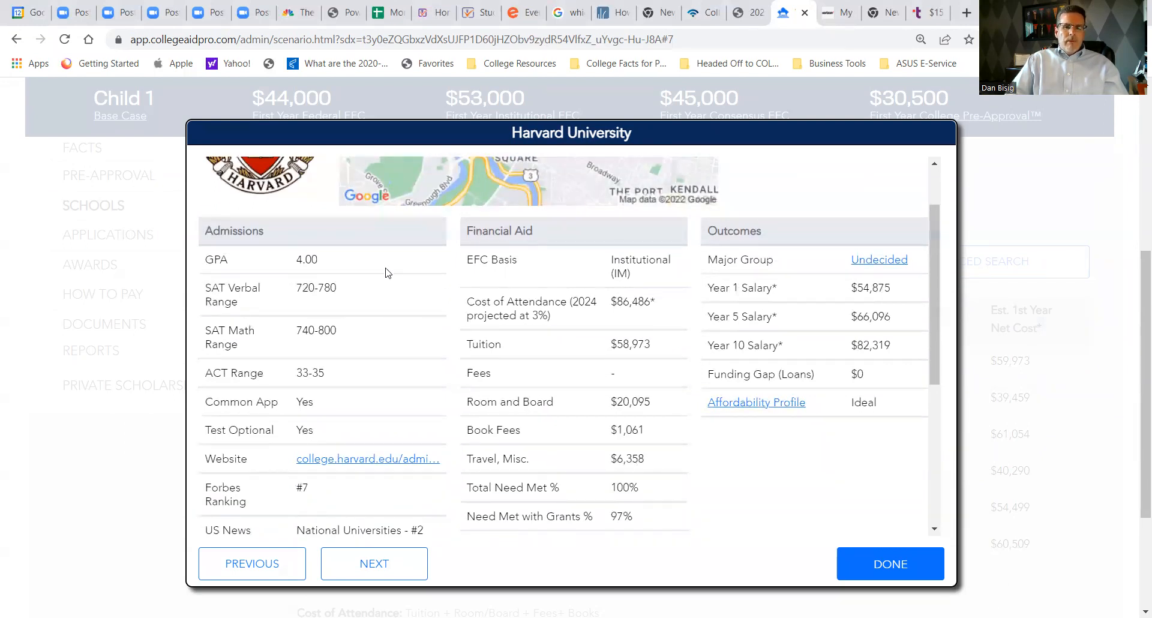
scroll(383, 277, down, 2)
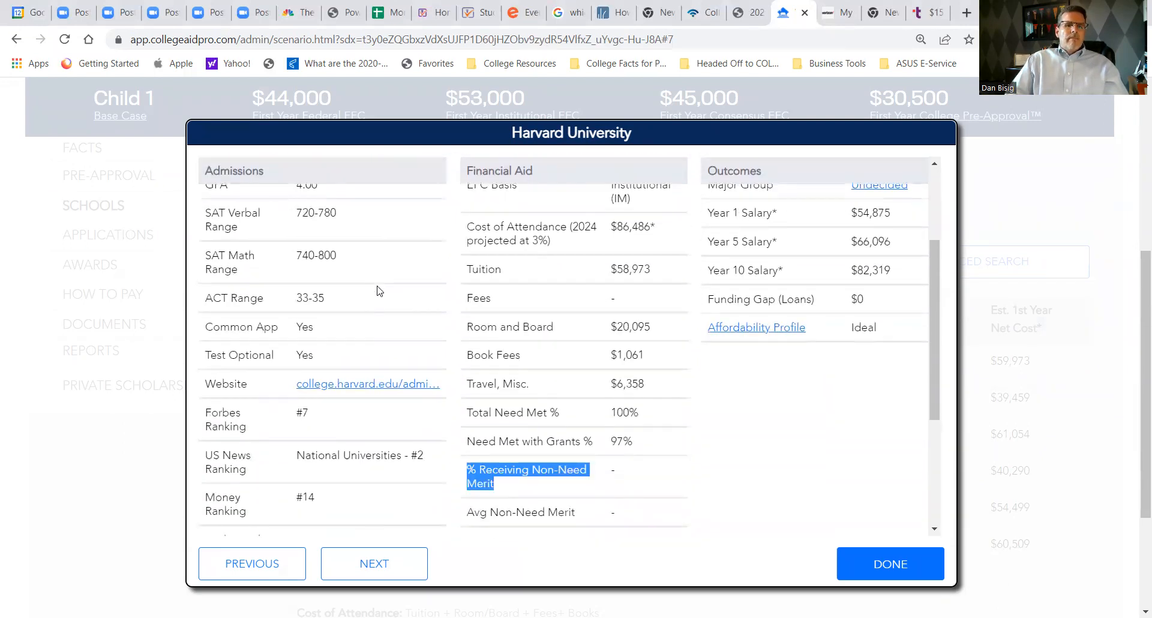
drag(321, 289, 292, 287)
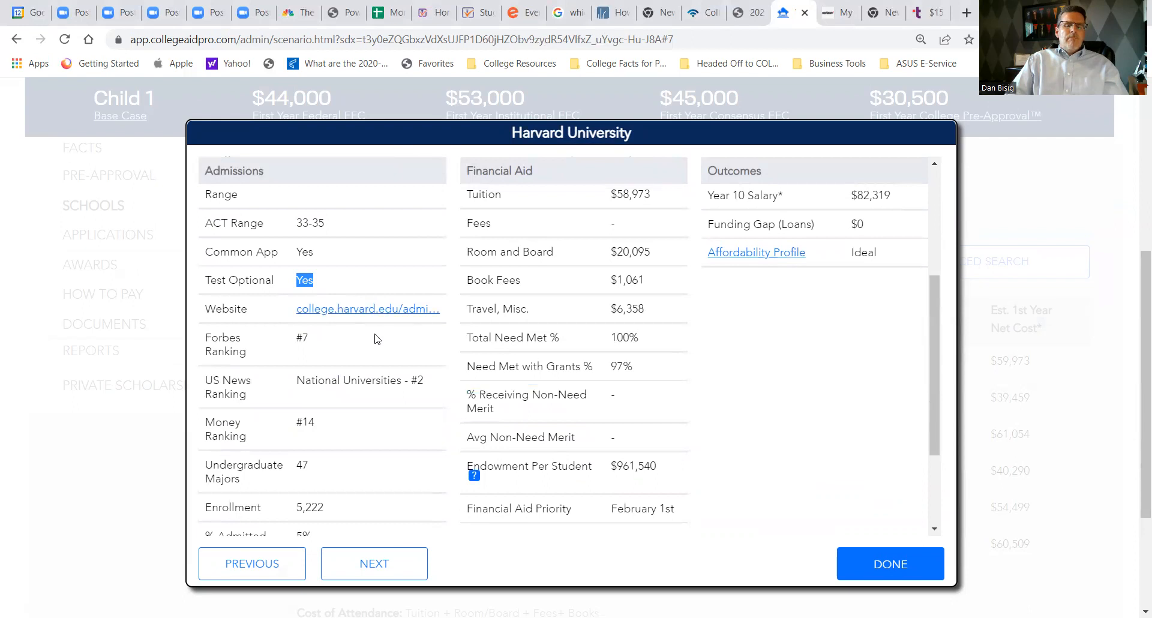
scroll(363, 348, down, 2)
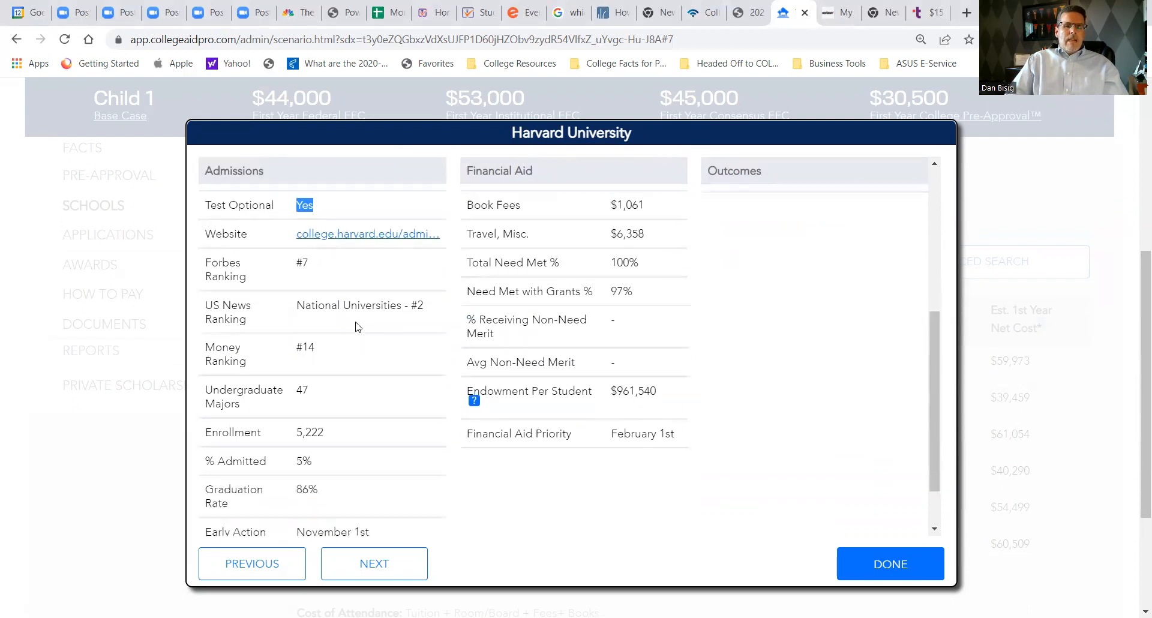
scroll(353, 322, down, 1)
drag(323, 368, 295, 400)
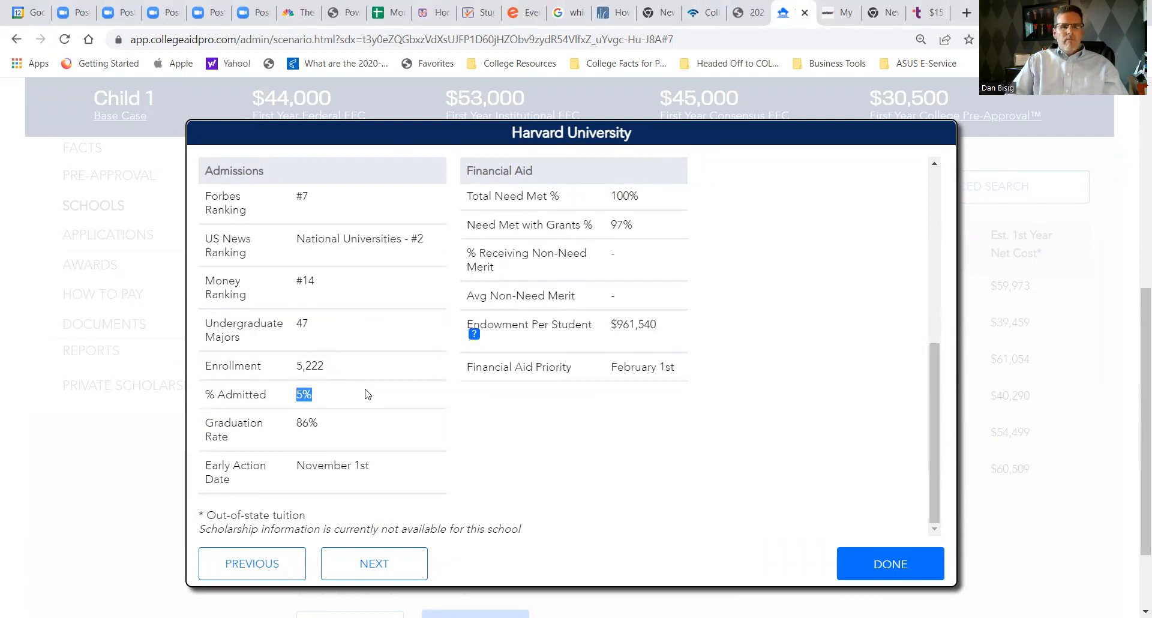
drag(321, 427, 285, 430)
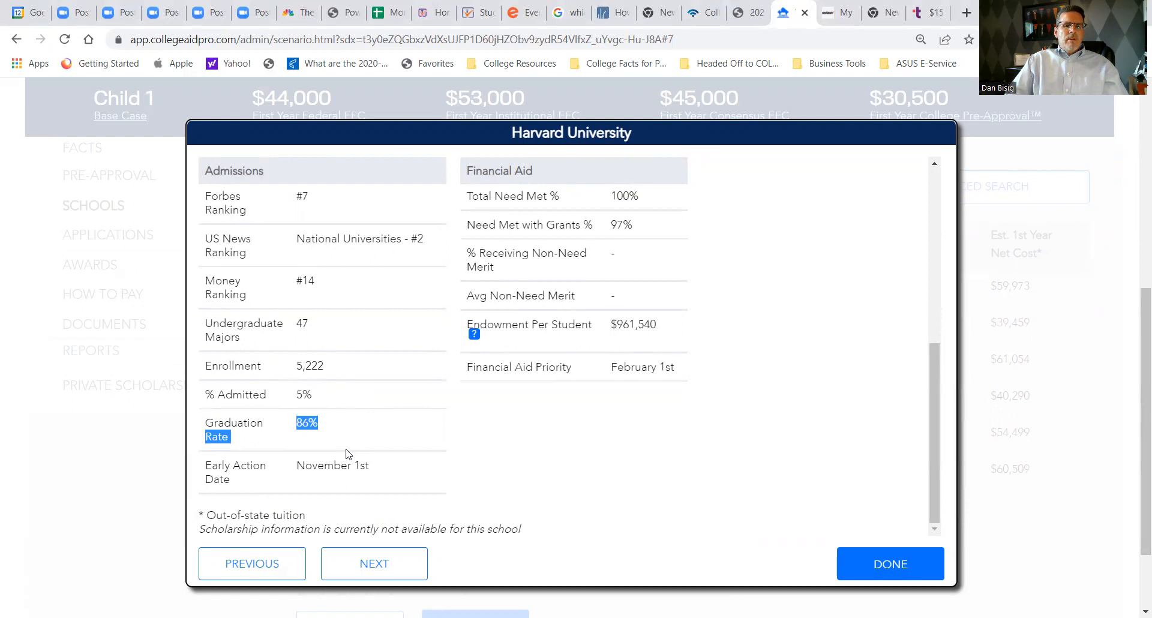
drag(236, 485, 204, 462)
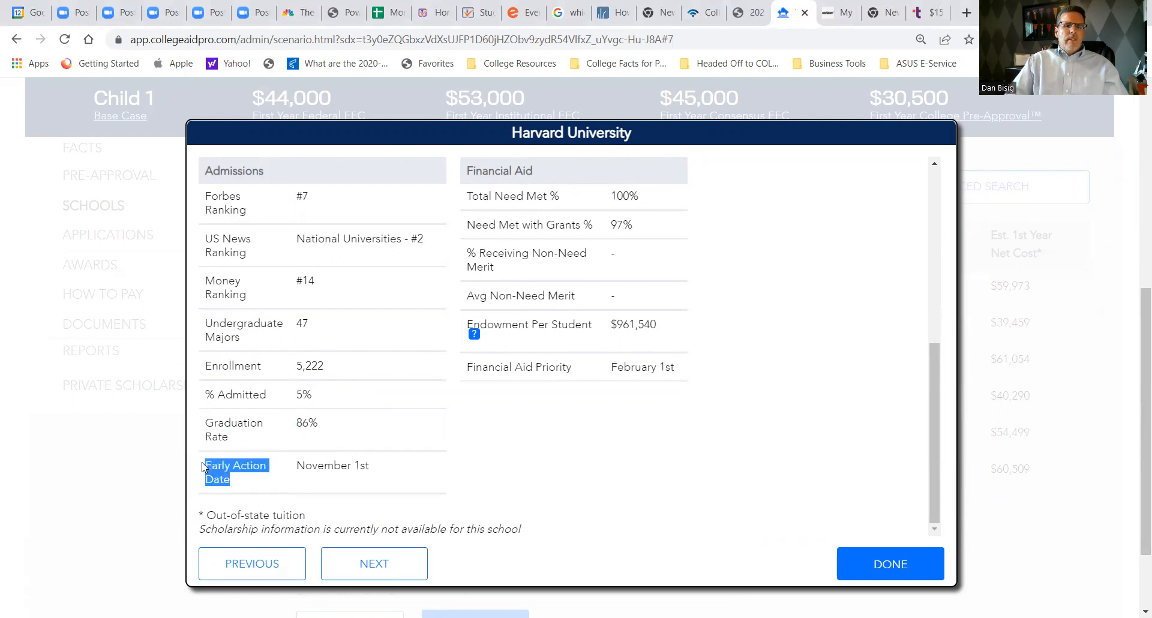
- Review Harvard's salary outcomes and scholarship note, and close the school's details
scroll(723, 396, up, 5)
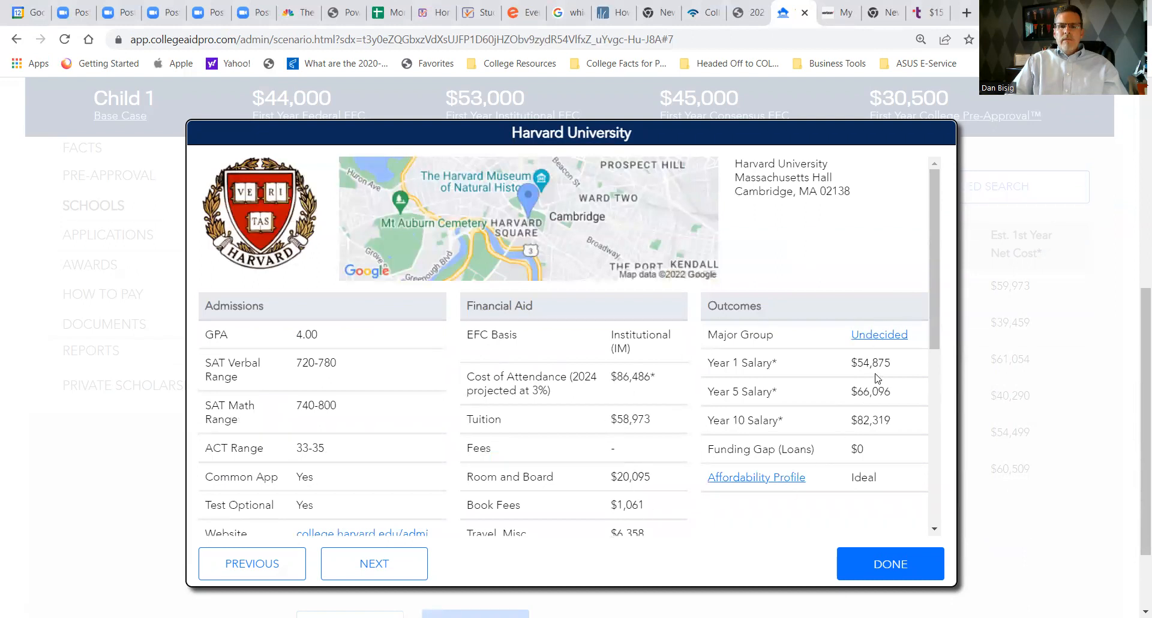
scroll(930, 276, down, 6)
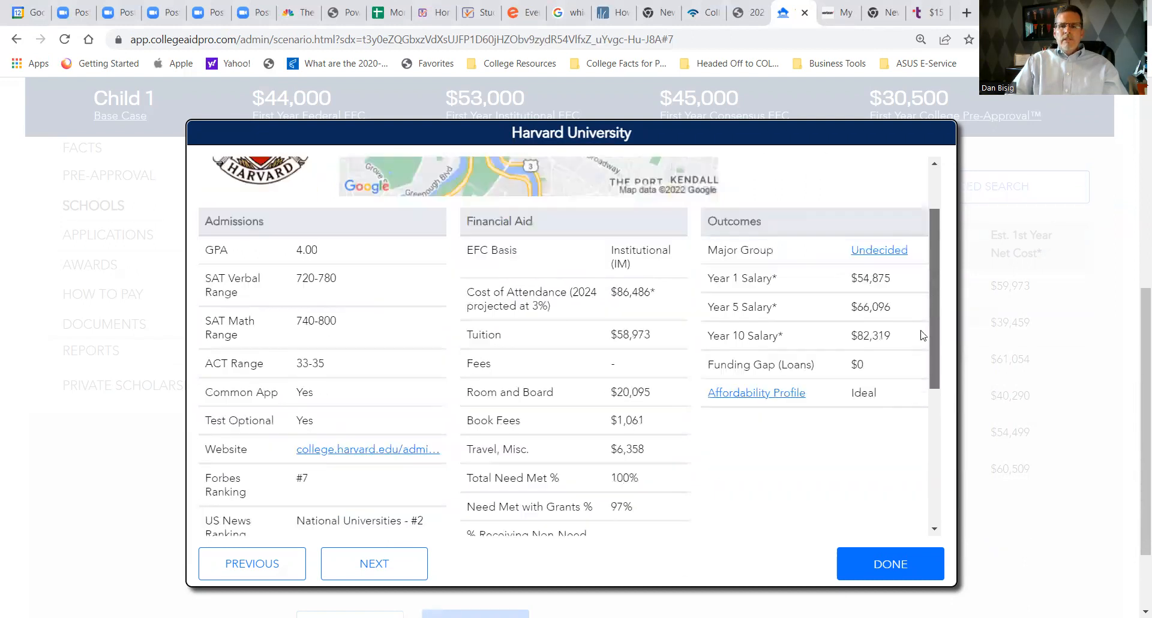
scroll(633, 523, down, 2)
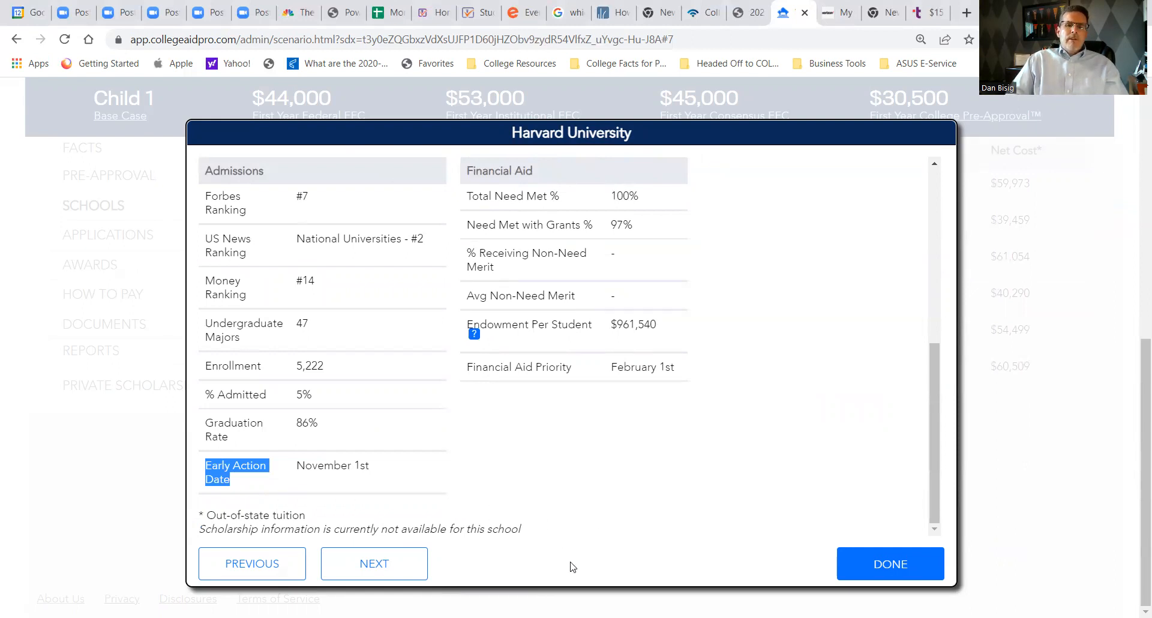
click(869, 573)
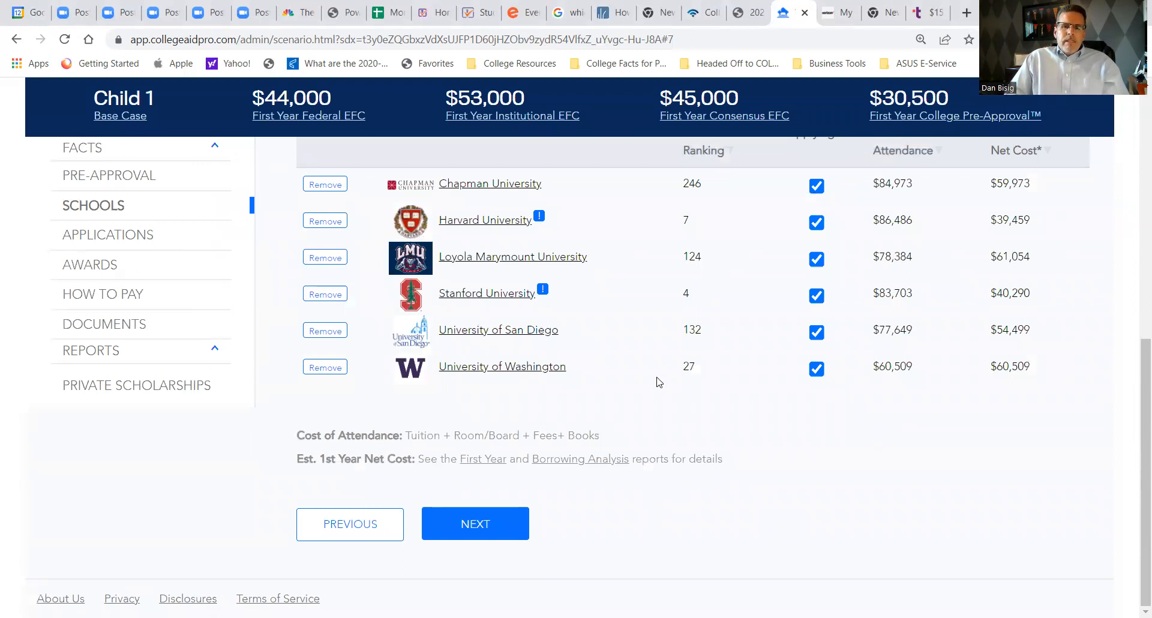
- Review the deadlines and required aid forms for each school in Applications, and open the Awards page
scroll(636, 396, up, 2)
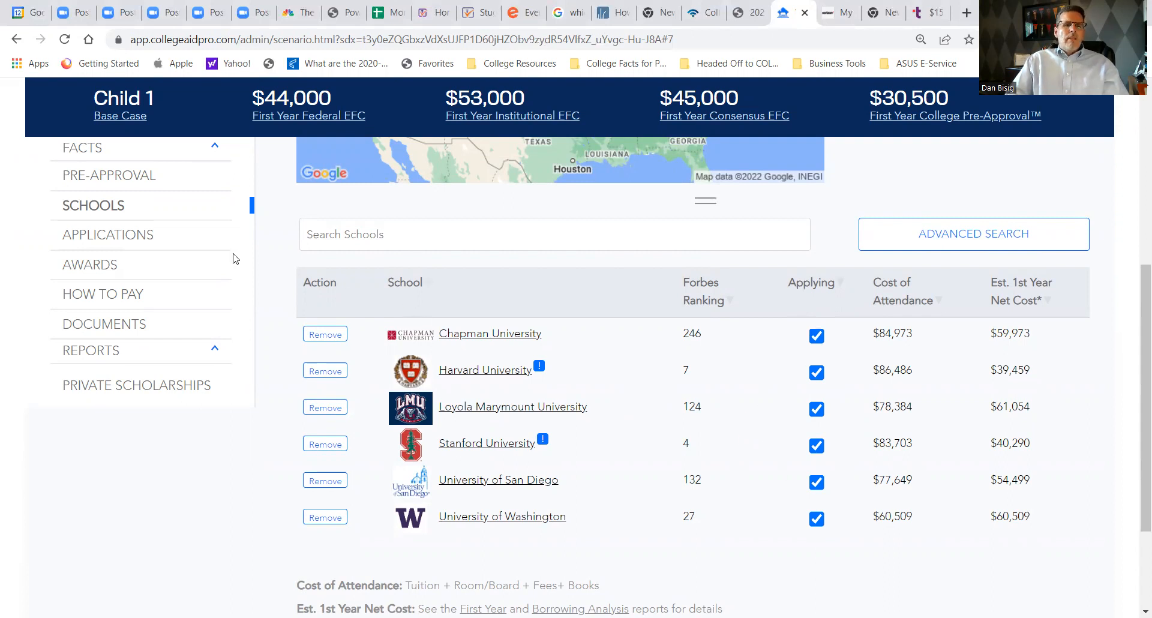
click(147, 235)
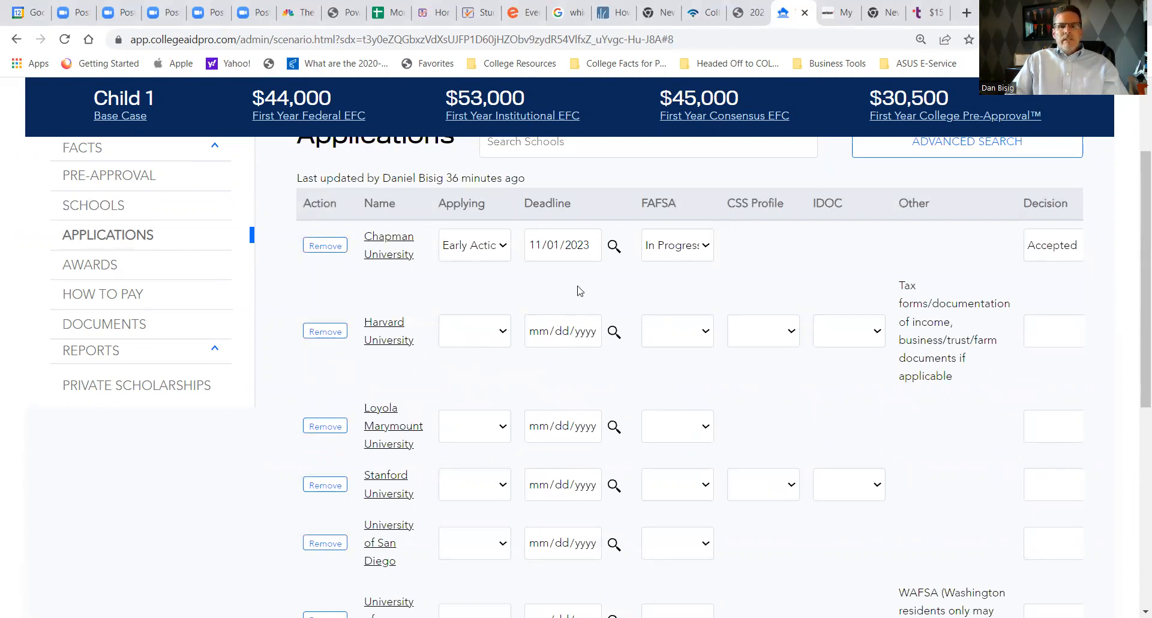
scroll(545, 418, down, 2)
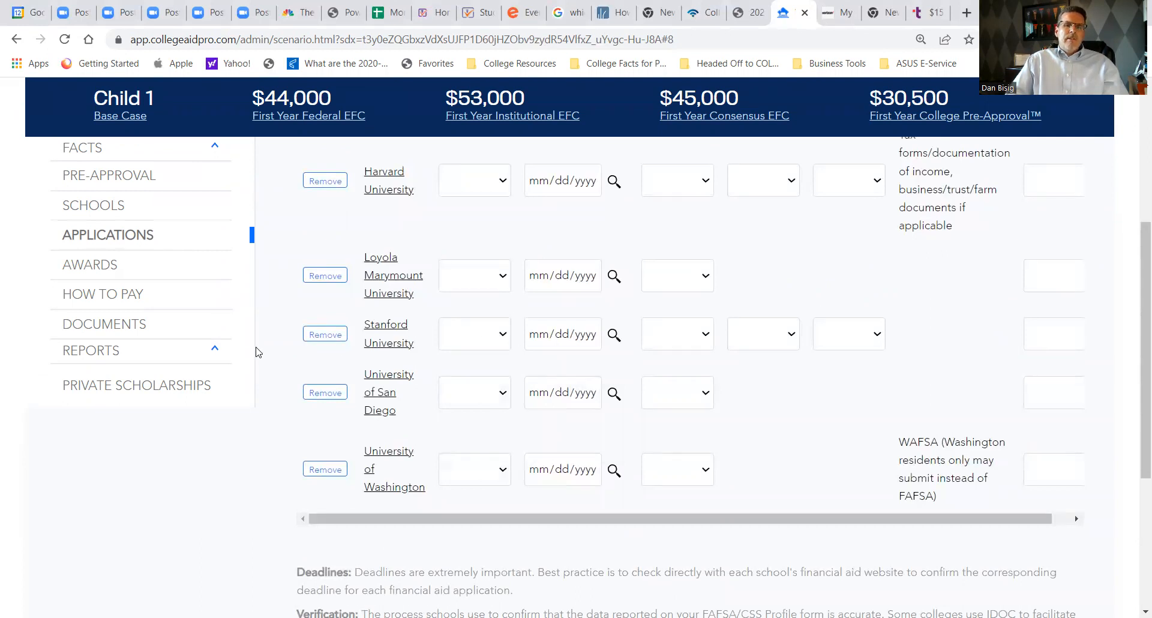
click(143, 267)
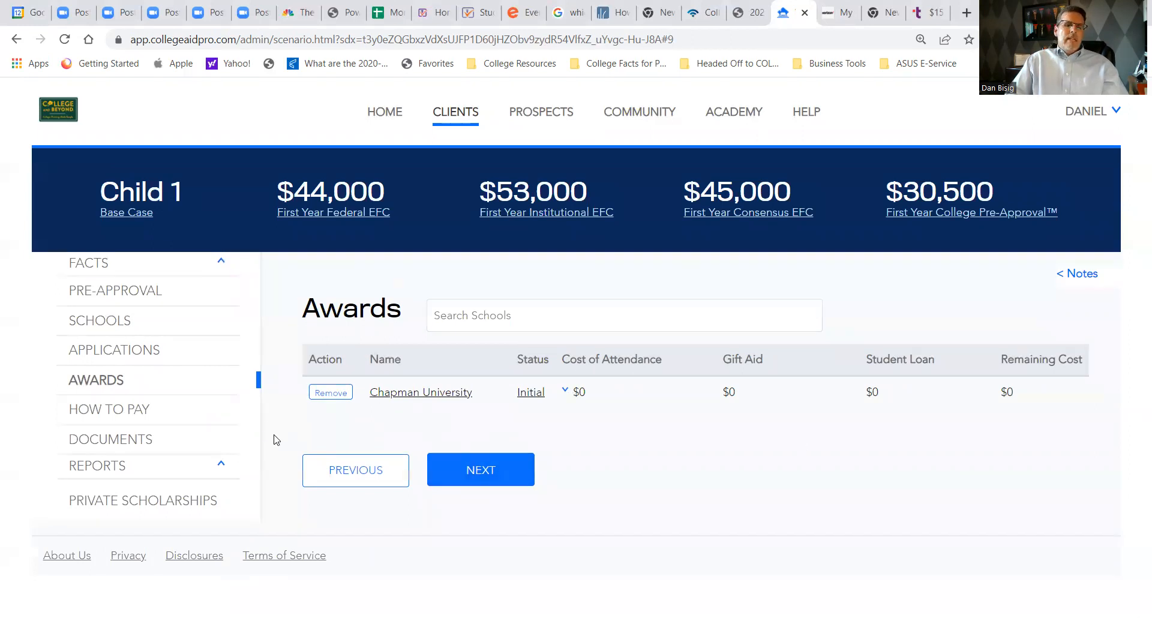
- Open the How to Pay plan for Chapman University and reset its projected figures to the current base figures
click(137, 413)
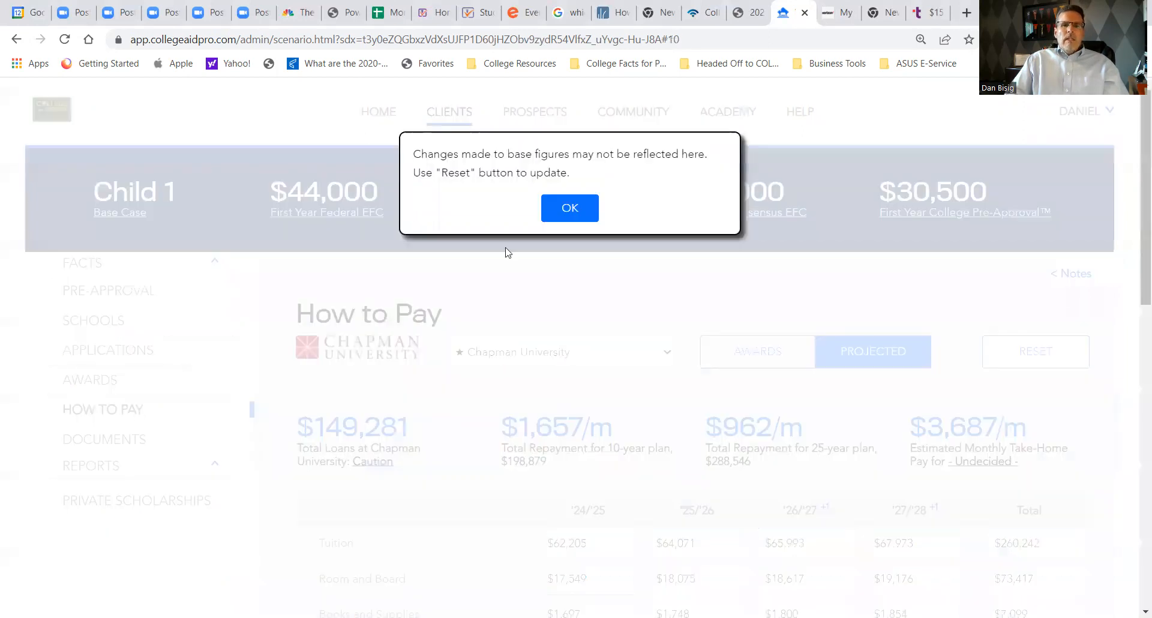
click(570, 207)
click(1034, 354)
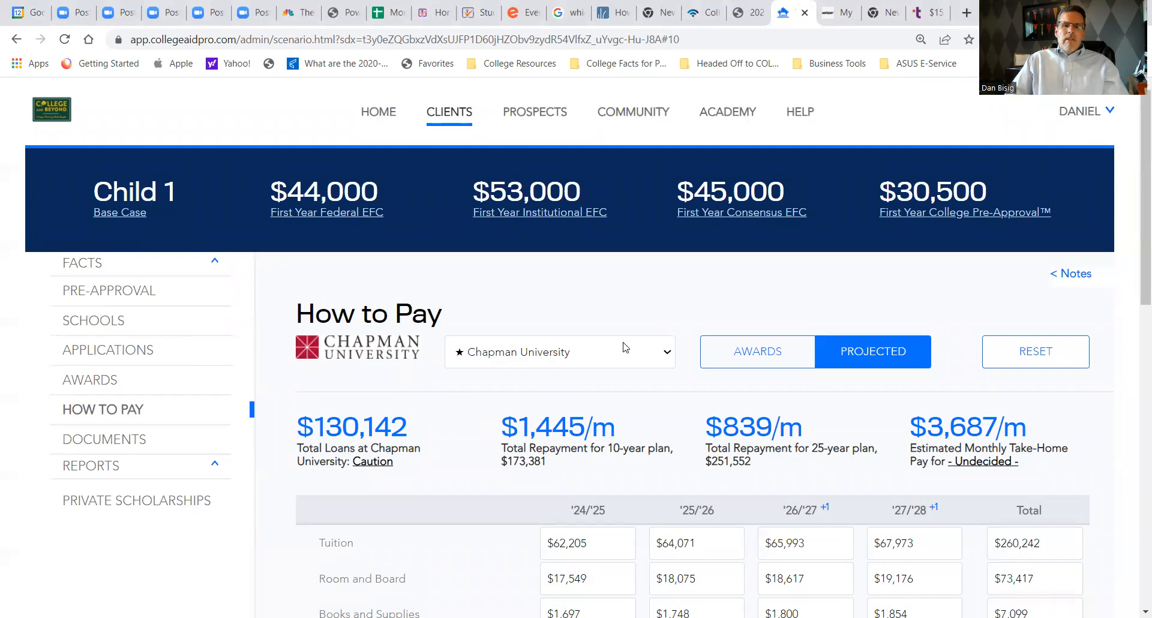
- Check the schools available in How to Pay and examine Chapman's projected costs down to the first-year Cost of Attendance
click(669, 351)
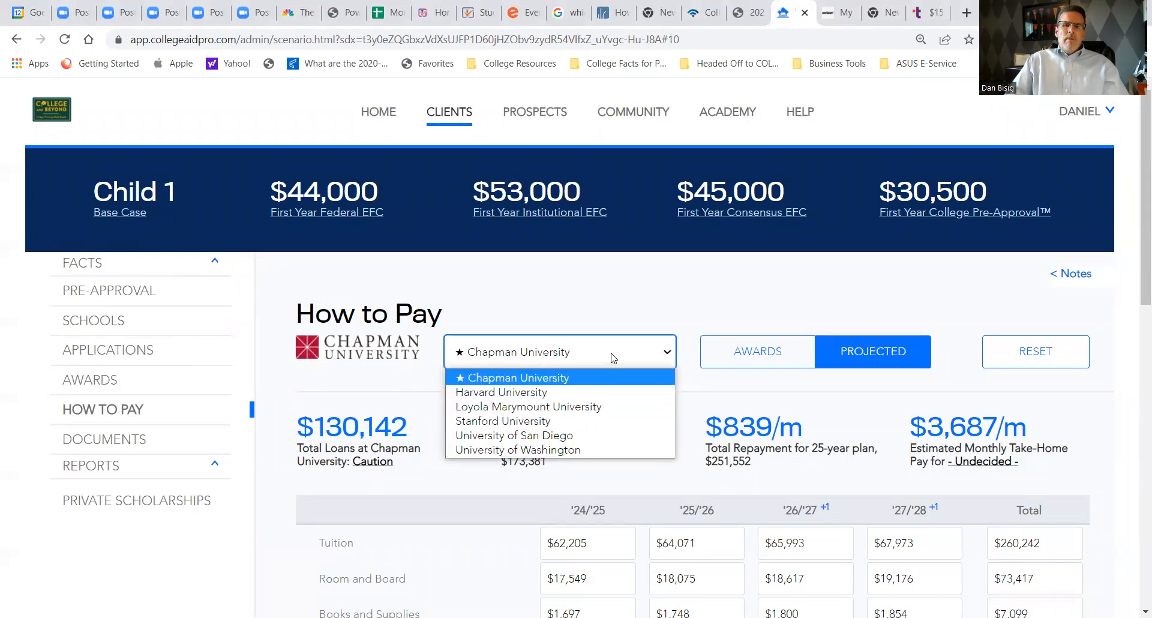
scroll(445, 425, down, 3)
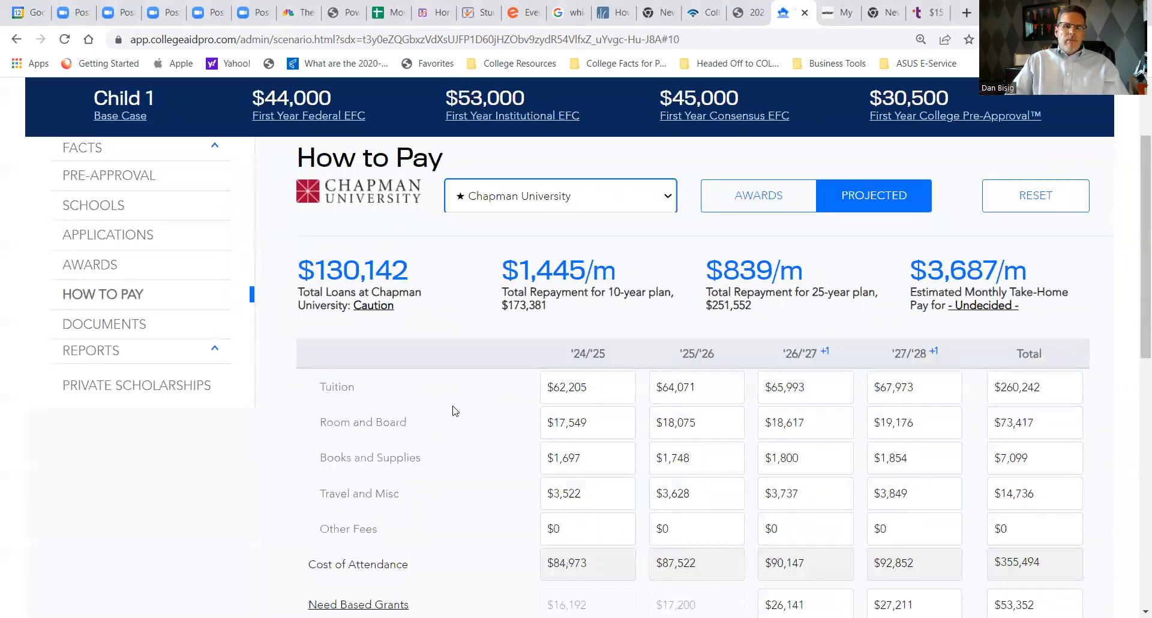
scroll(455, 411, down, 1)
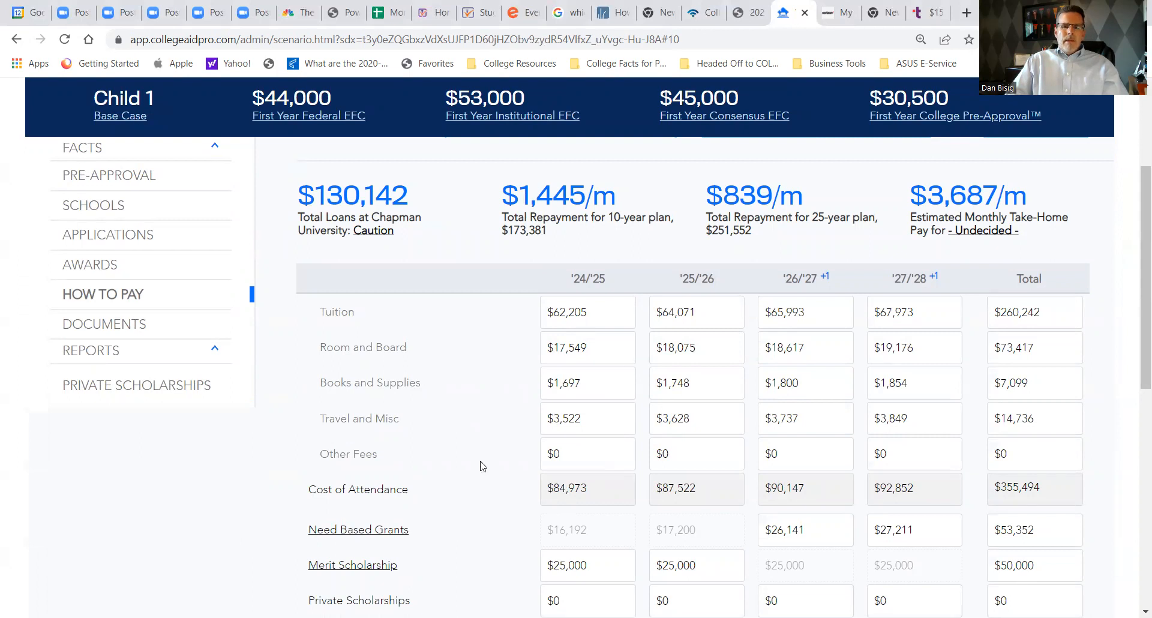
scroll(478, 453, down, 2)
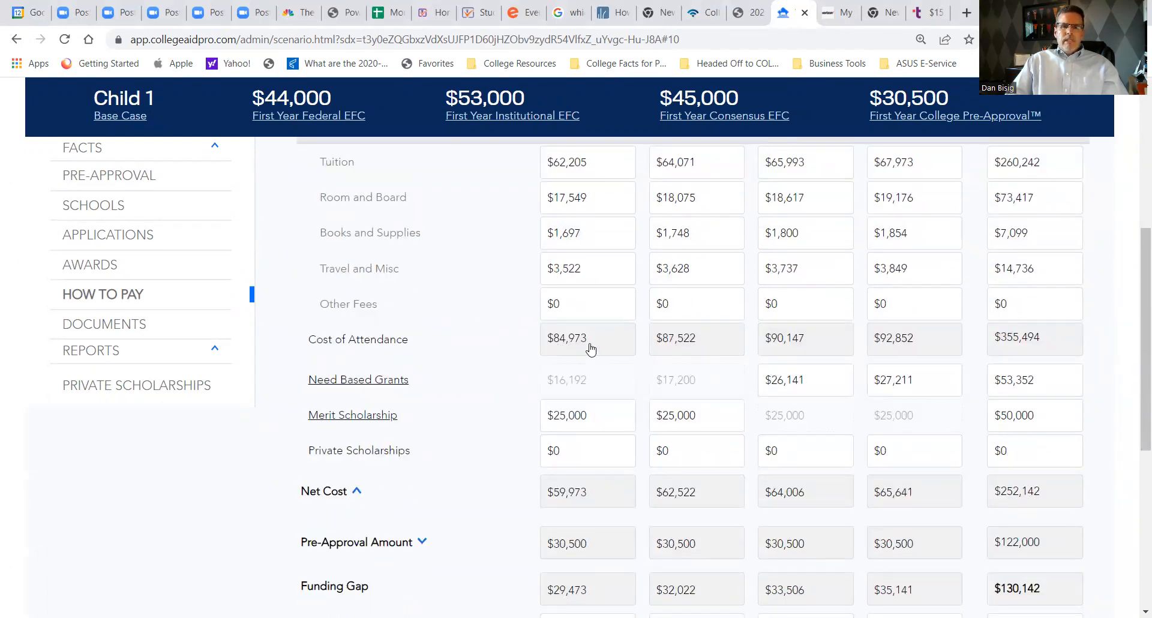
drag(583, 343, 543, 345)
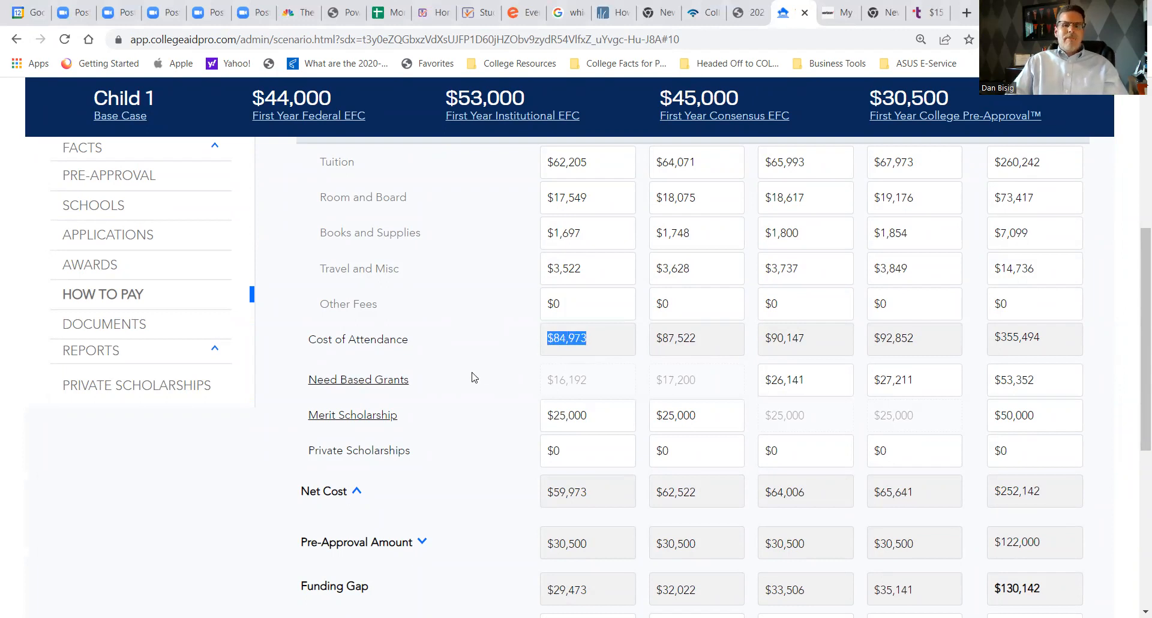
- Compare Chapman's first-year Cost of Attendance, Merit Scholarship and Net Cost, and examine the four-year total Net Cost
scroll(463, 396, down, 1)
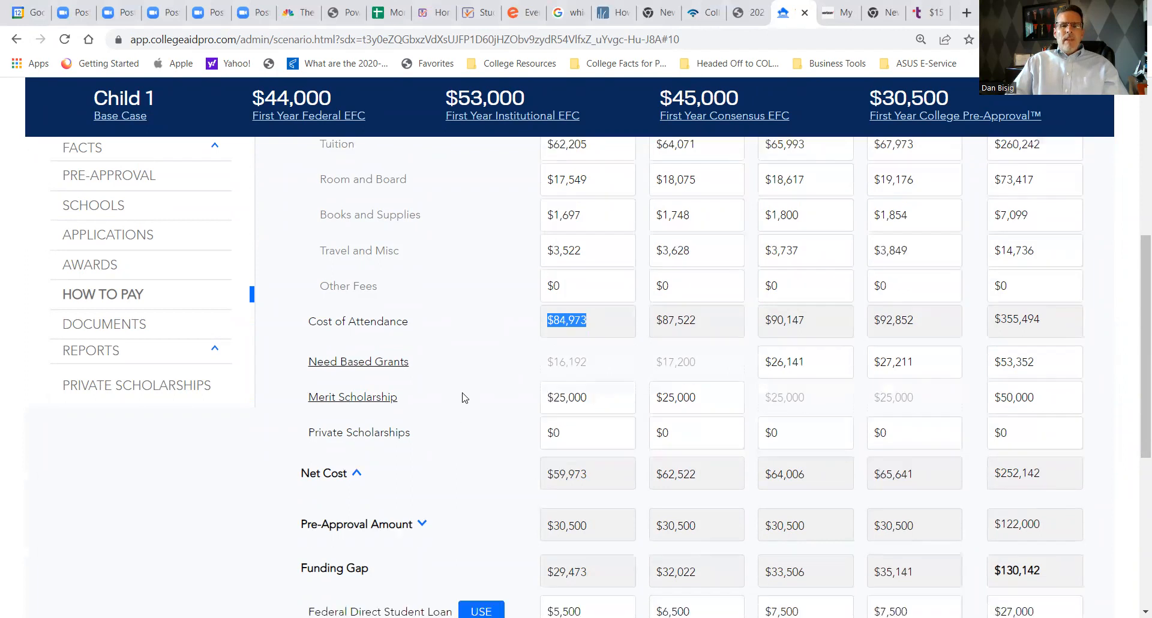
drag(606, 342, 542, 346)
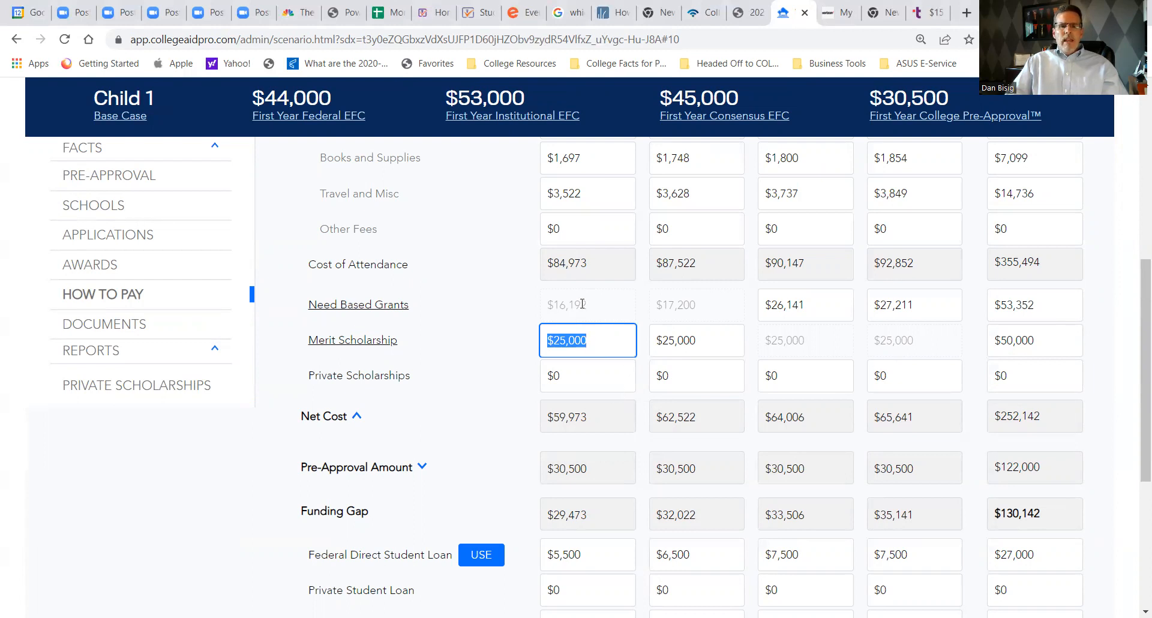
drag(594, 264, 530, 270)
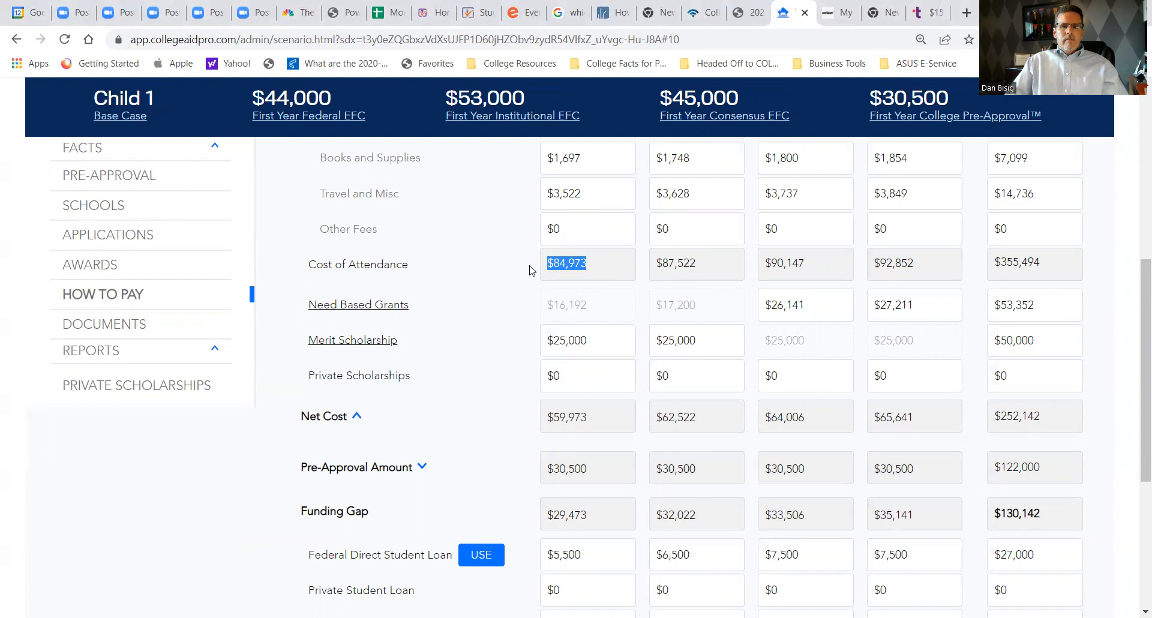
drag(604, 341, 532, 348)
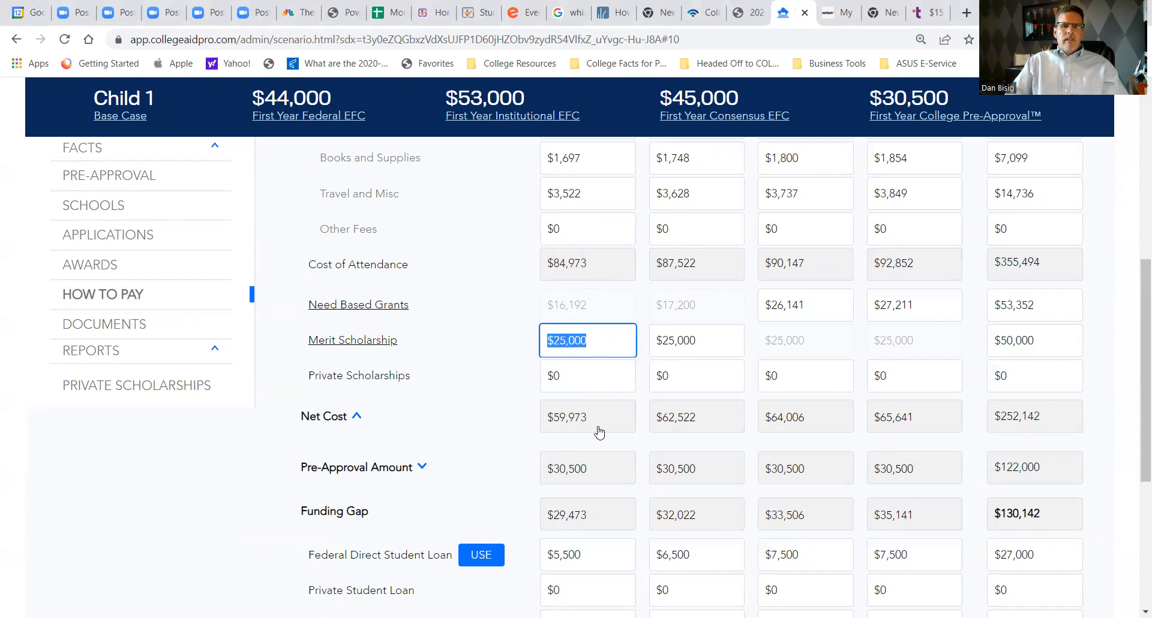
drag(594, 416, 538, 417)
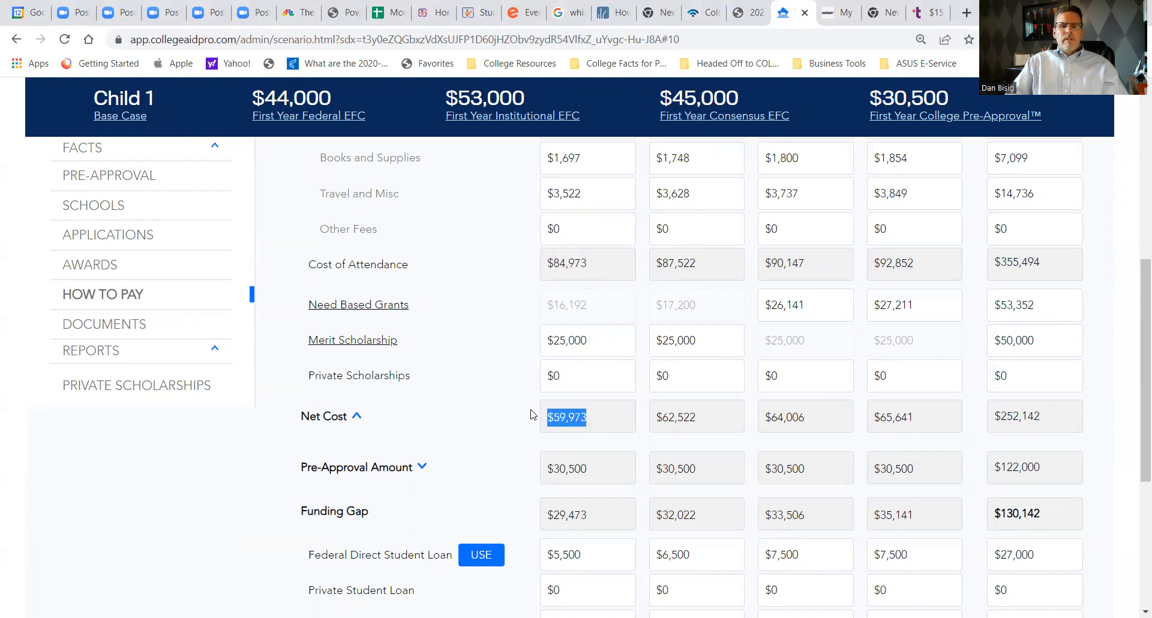
drag(1057, 417, 991, 413)
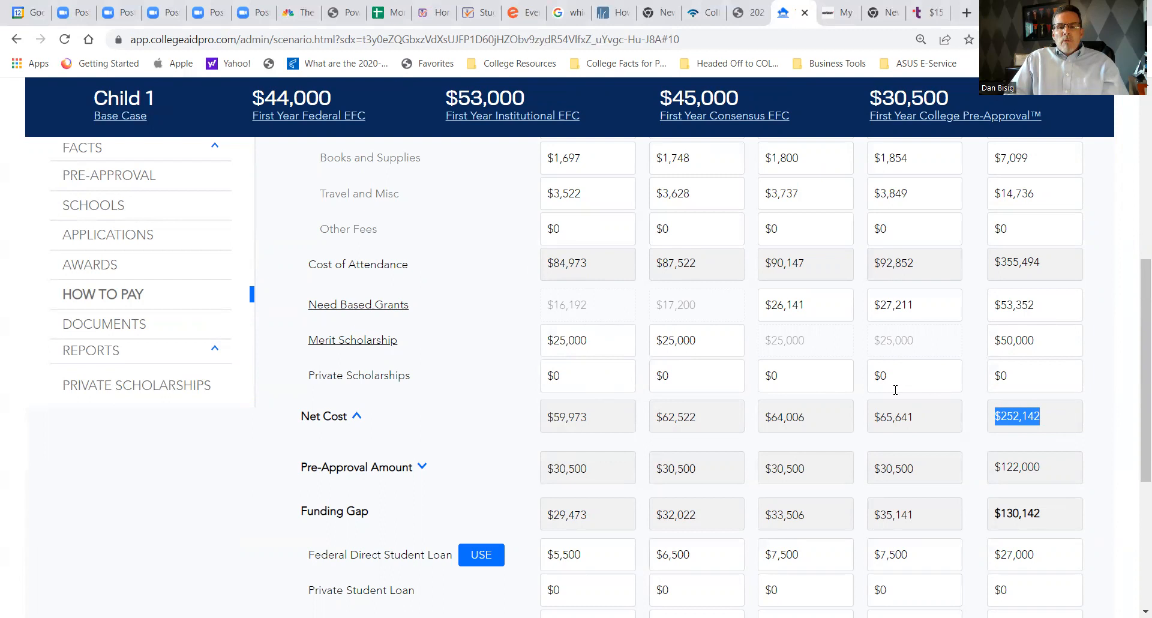
- Expand the Pre-Approval Amount breakdown, examine the first-year 529 savings, American Opportunity Tax Credit and total, and collapse it
scroll(894, 396, down, 1)
scroll(894, 390, down, 3)
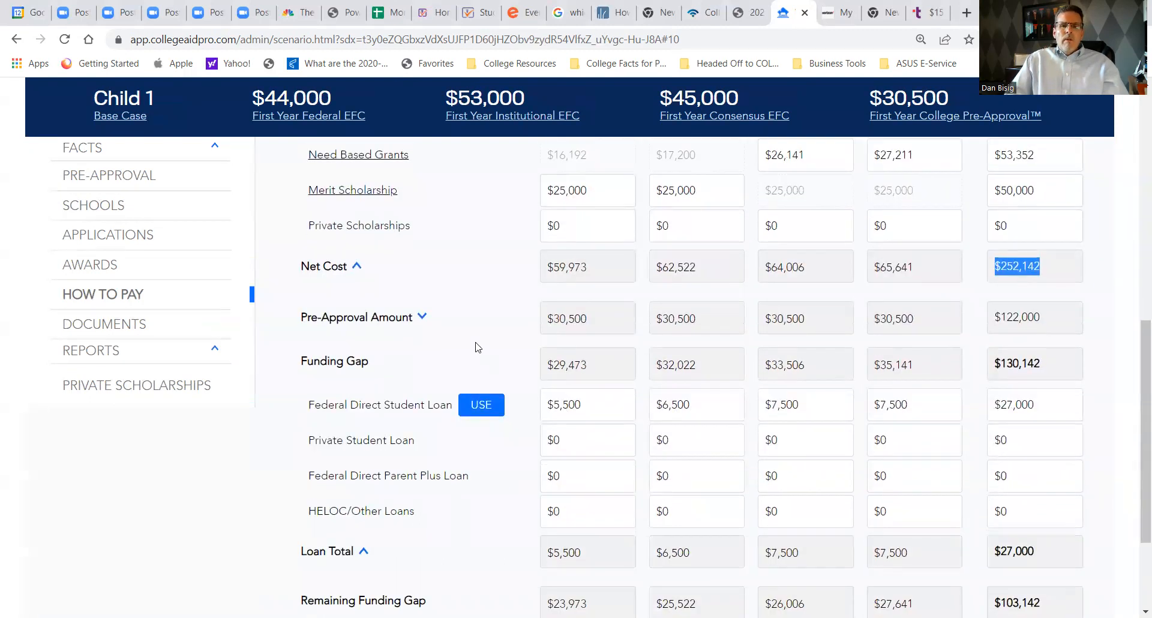
click(422, 316)
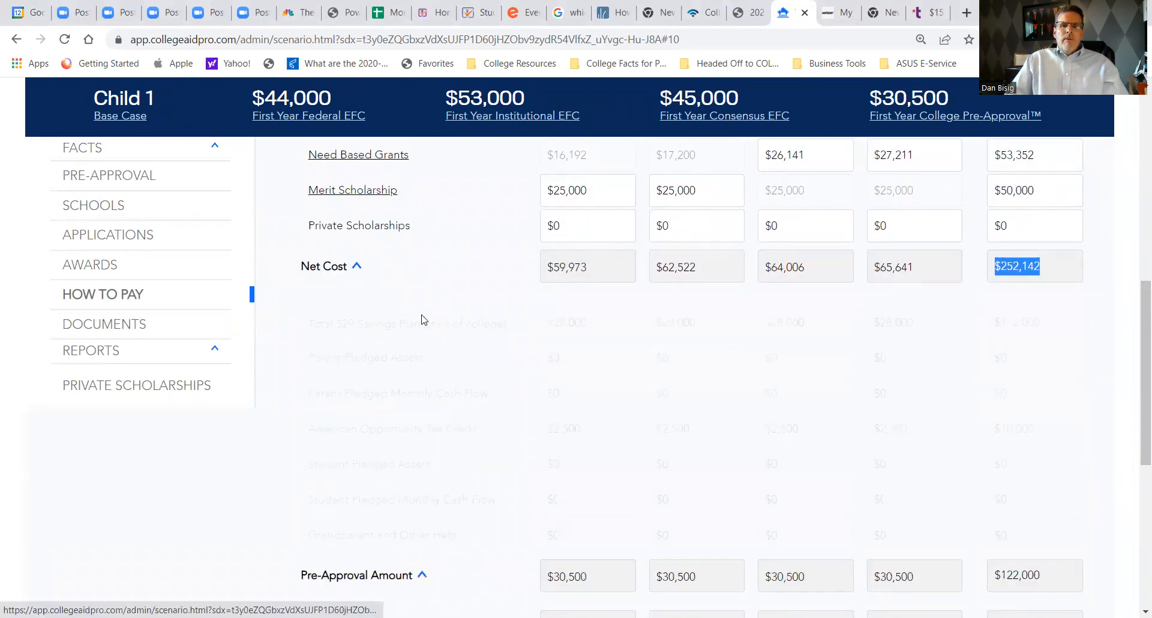
drag(594, 323, 538, 339)
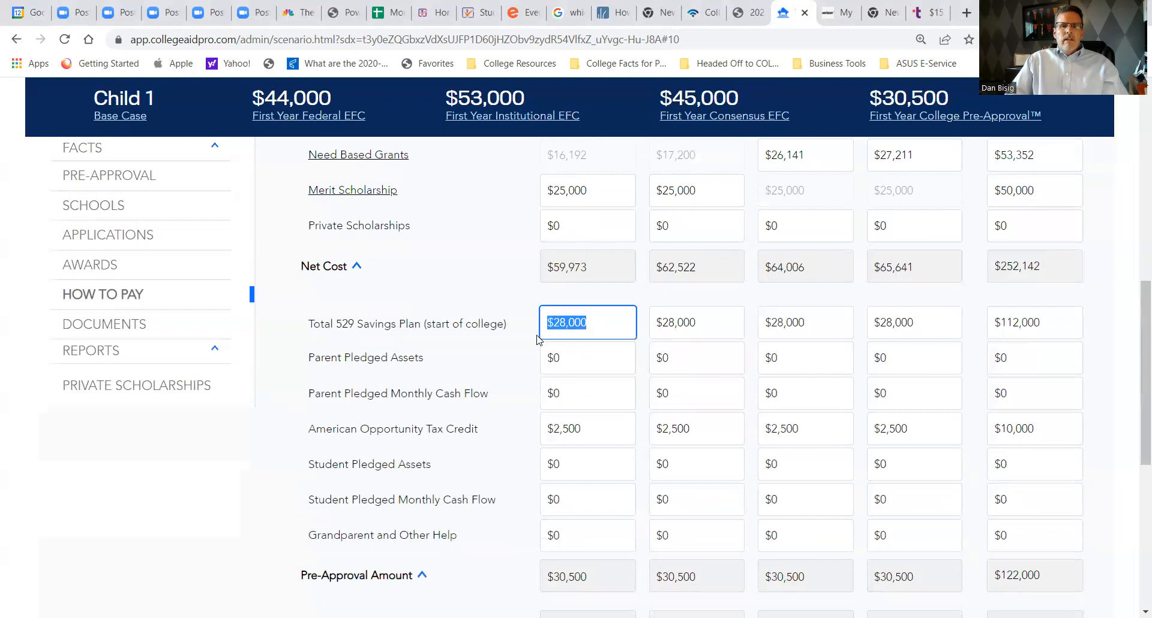
scroll(600, 412, down, 2)
drag(597, 358, 540, 364)
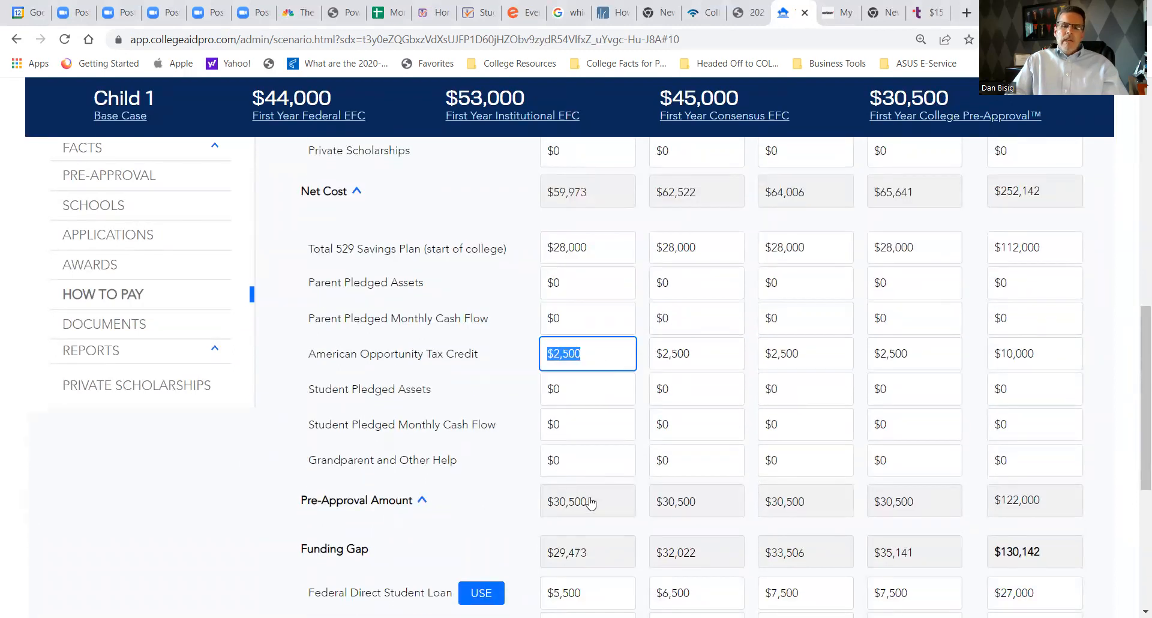
drag(594, 502, 540, 503)
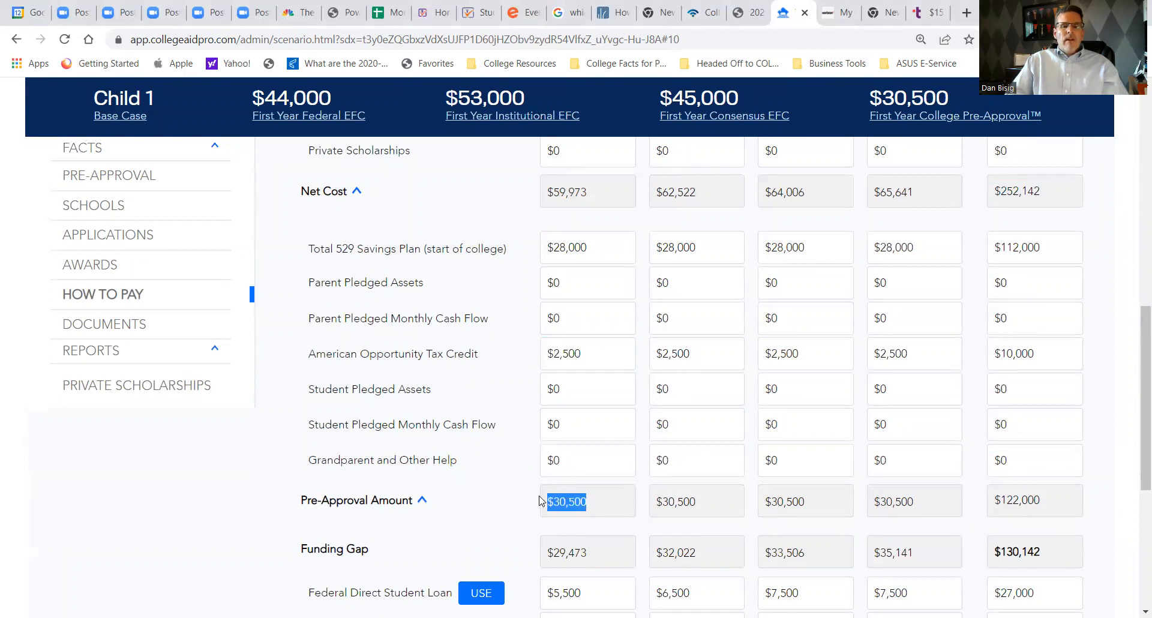
click(423, 502)
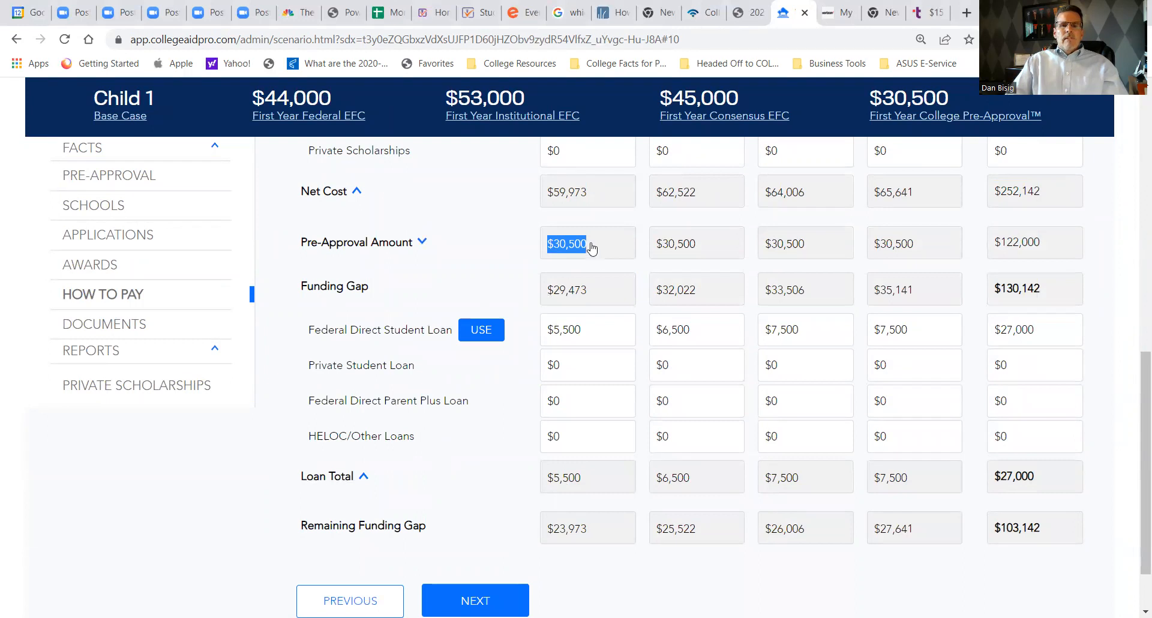
- Compare Chapman's first-year Net Cost, Pre-Approval Amount and Funding Gap
drag(590, 192, 548, 203)
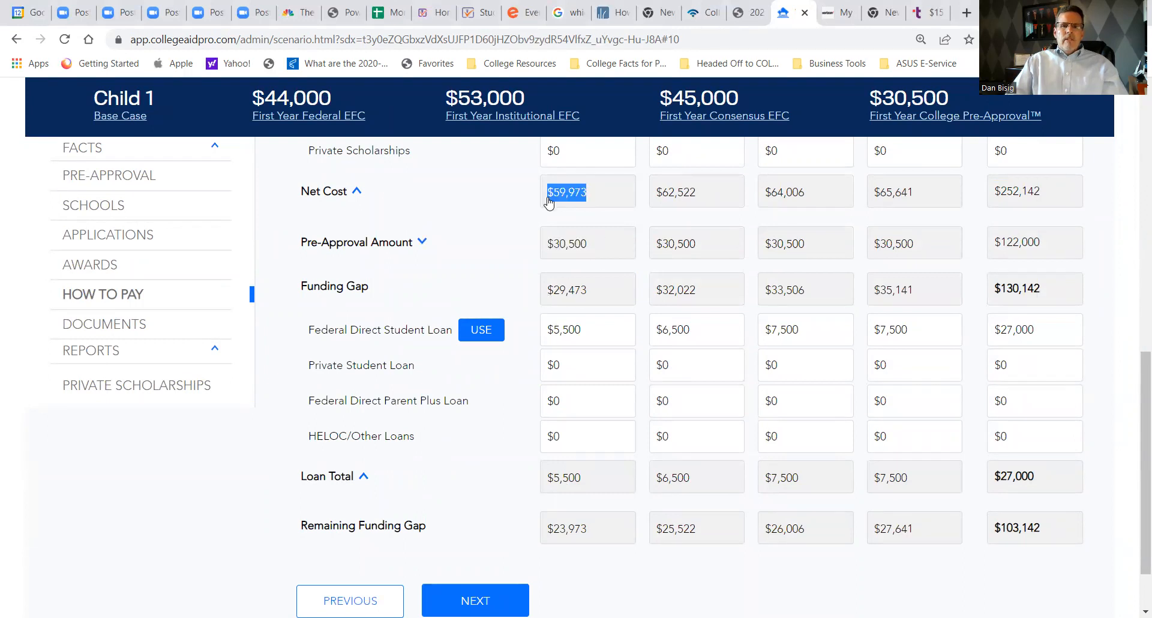
drag(593, 250, 542, 252)
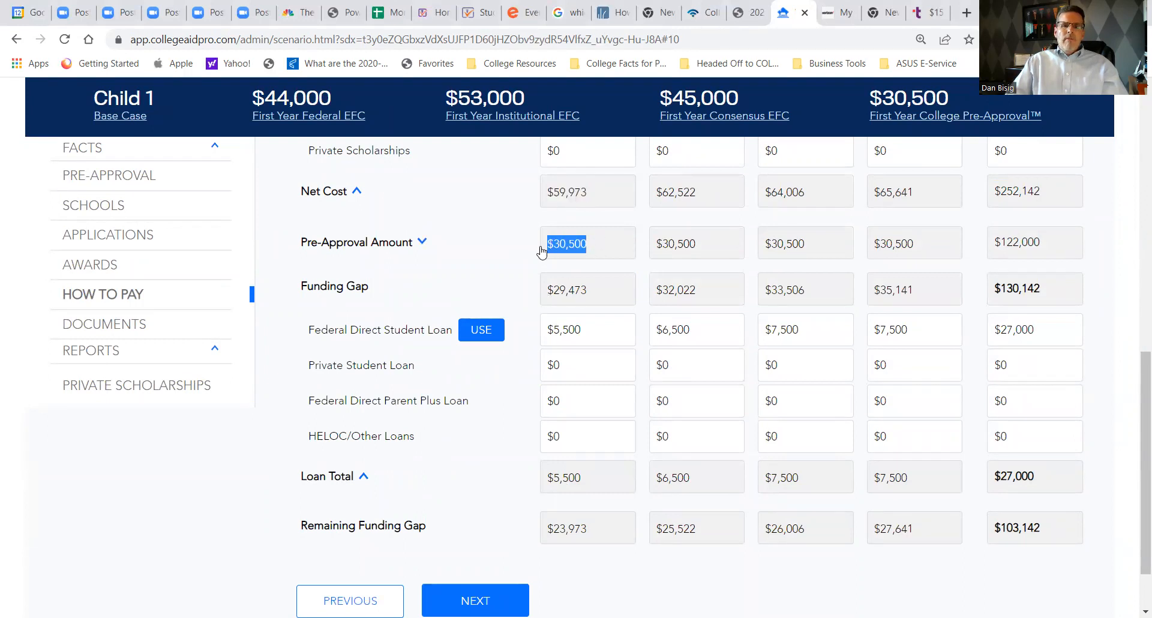
drag(591, 290, 542, 290)
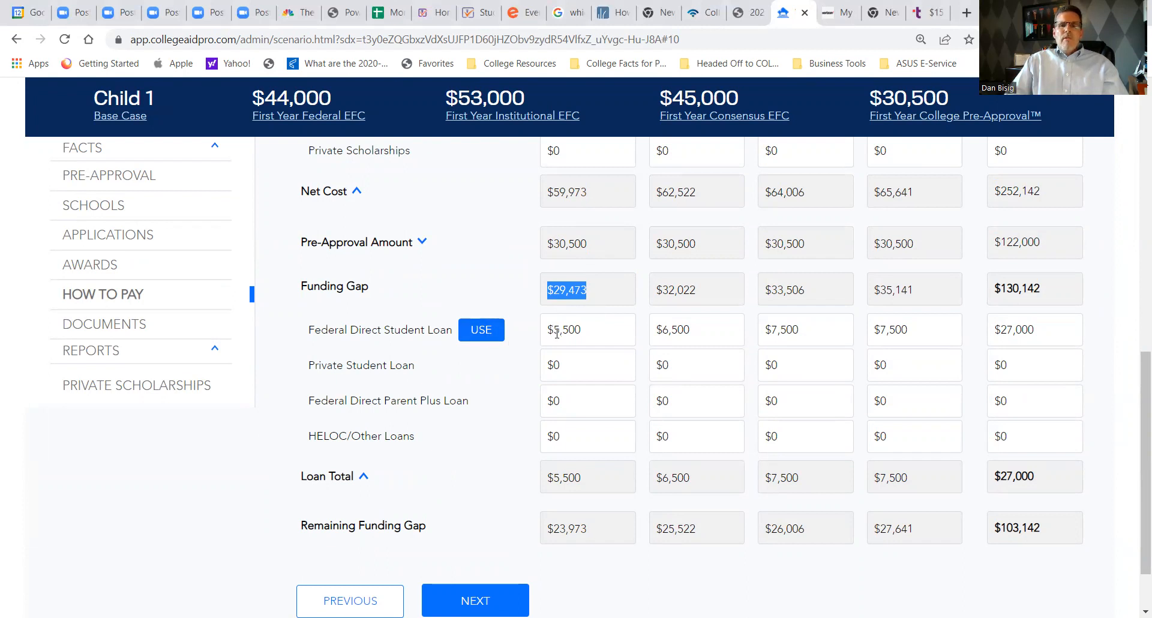
- Apply the Federal Direct Student Loan to Chapman's funding gap and check its amount for each of the four years and in total
click(496, 334)
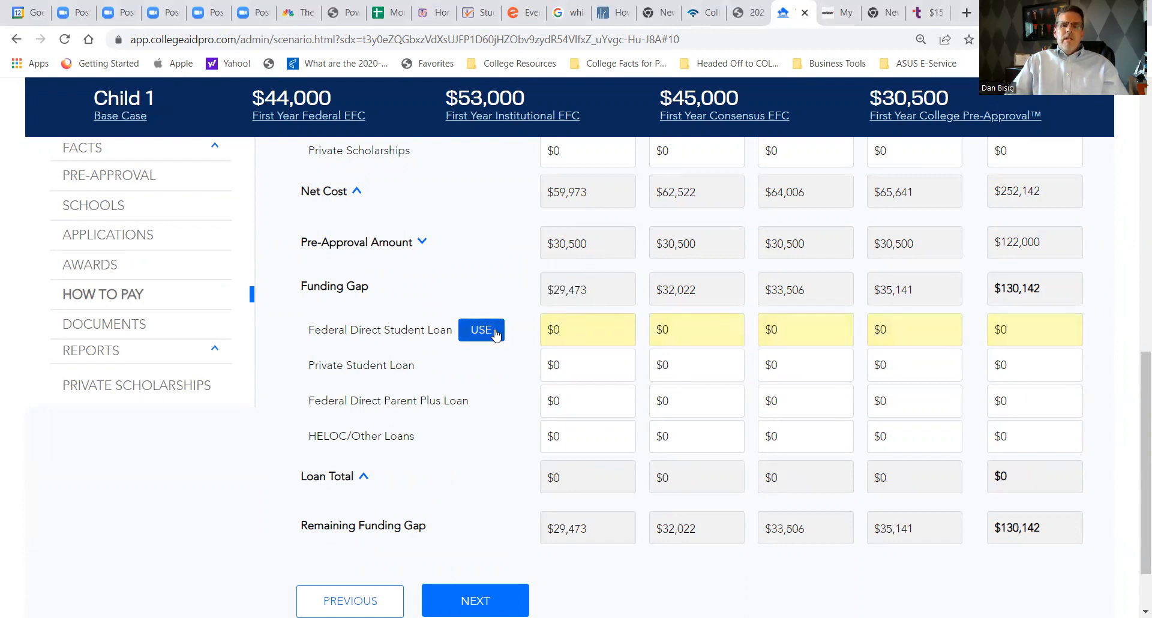
click(591, 334)
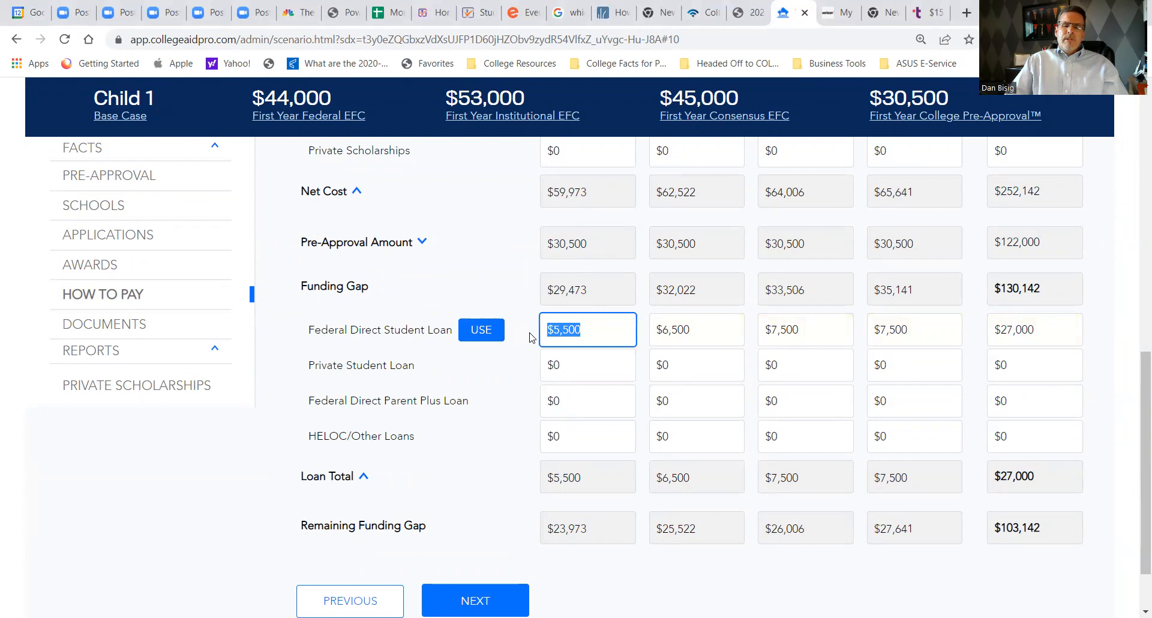
click(694, 339)
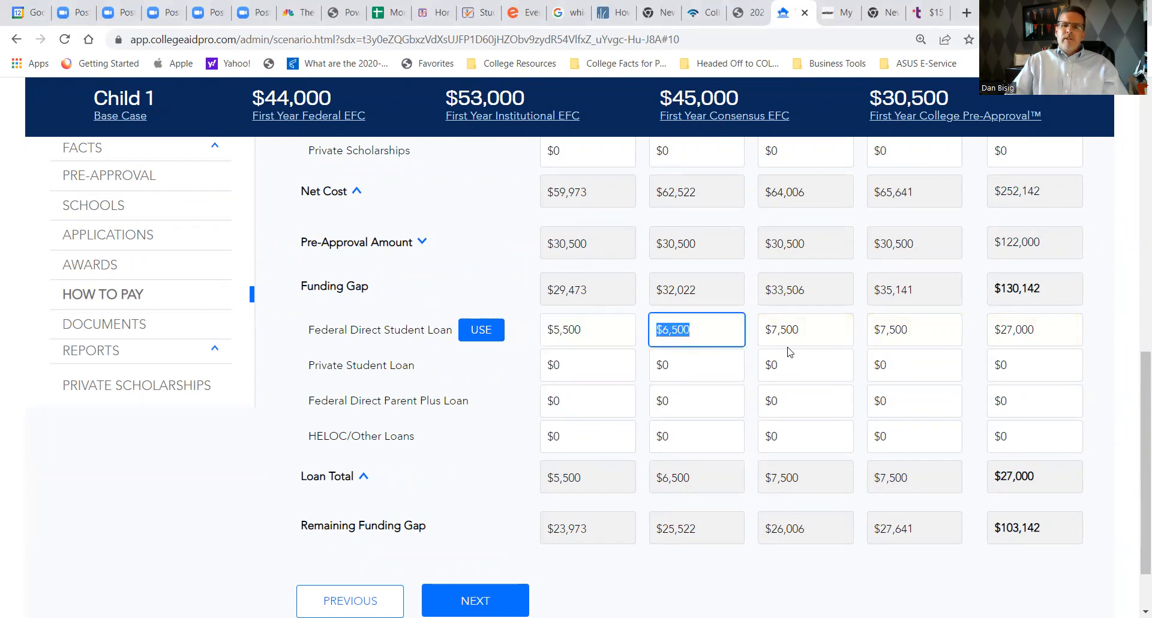
click(807, 329)
click(917, 336)
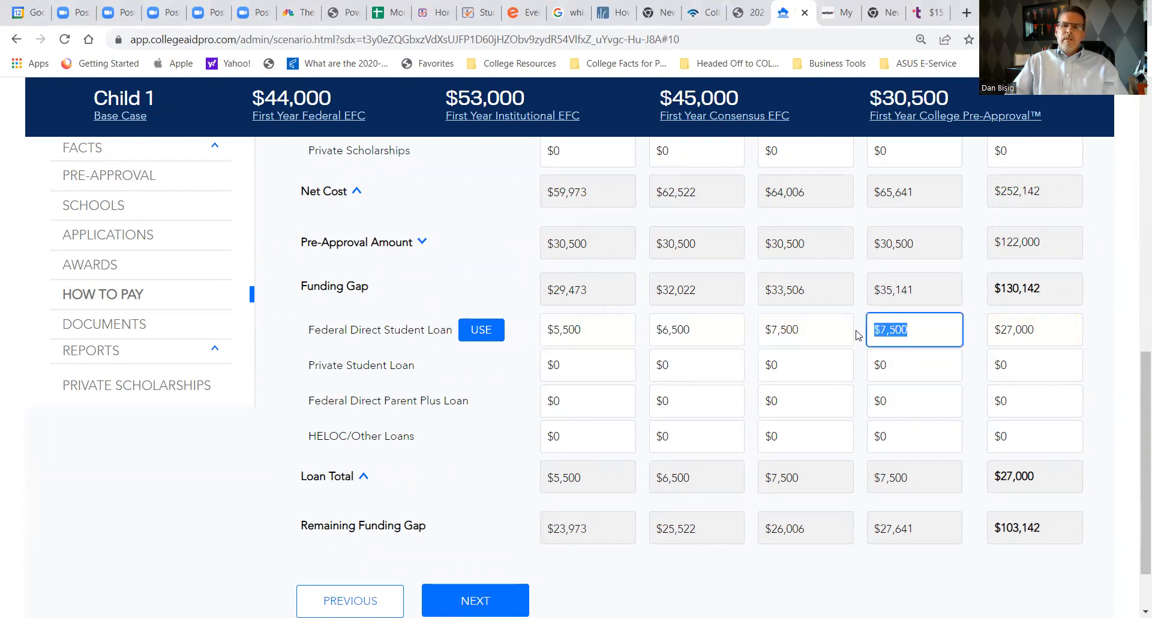
drag(1052, 329, 984, 335)
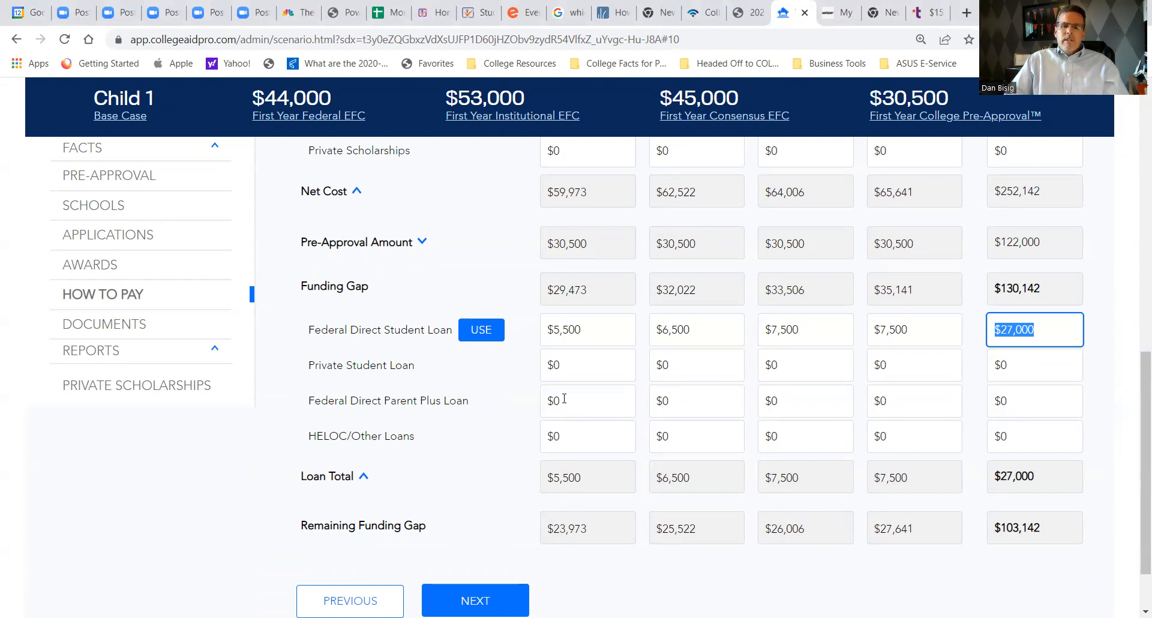
- Expand the Pre-Approval Amount breakdown, examine the first-year Grandparent and Other Help entry, and collapse the breakdown
click(423, 242)
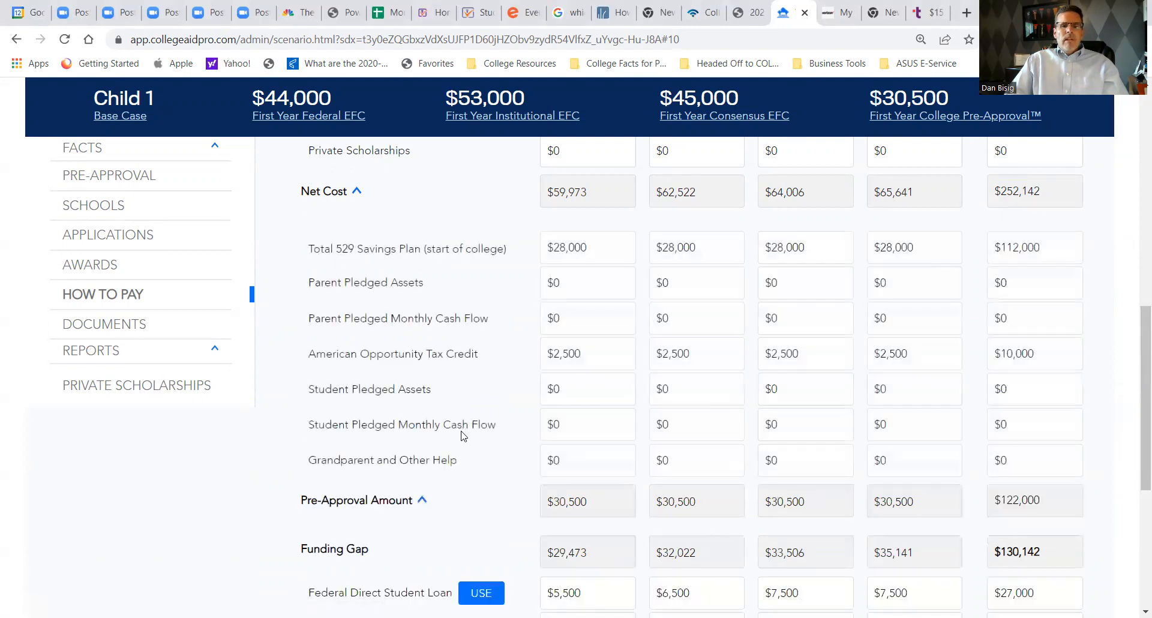
double_click(541, 458)
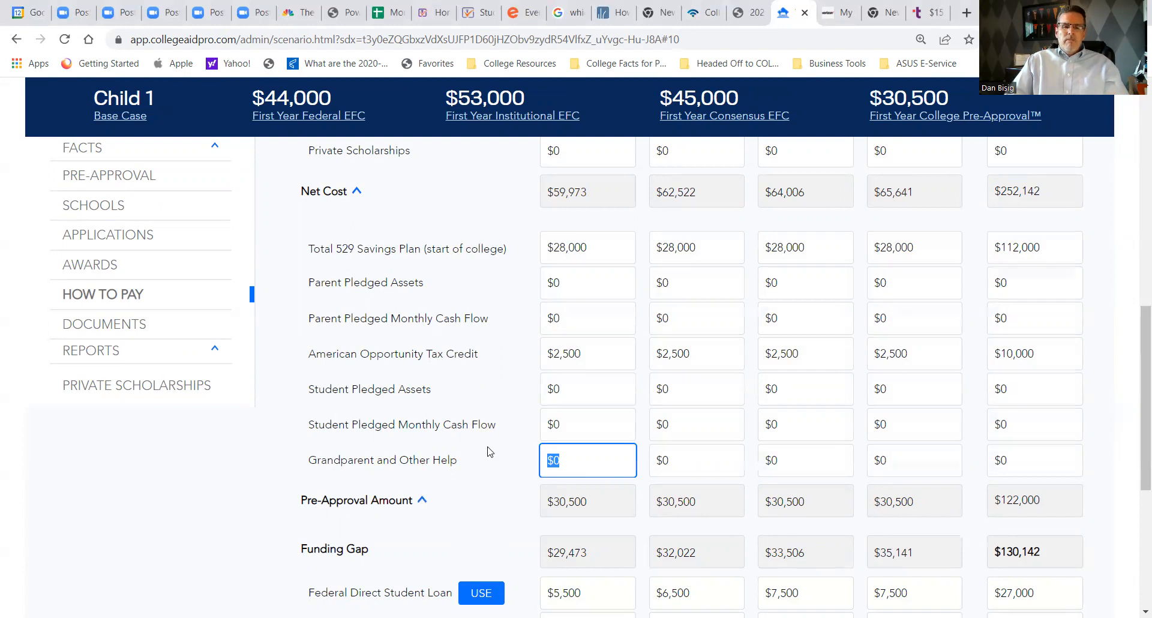
scroll(489, 452, down, 1)
click(423, 428)
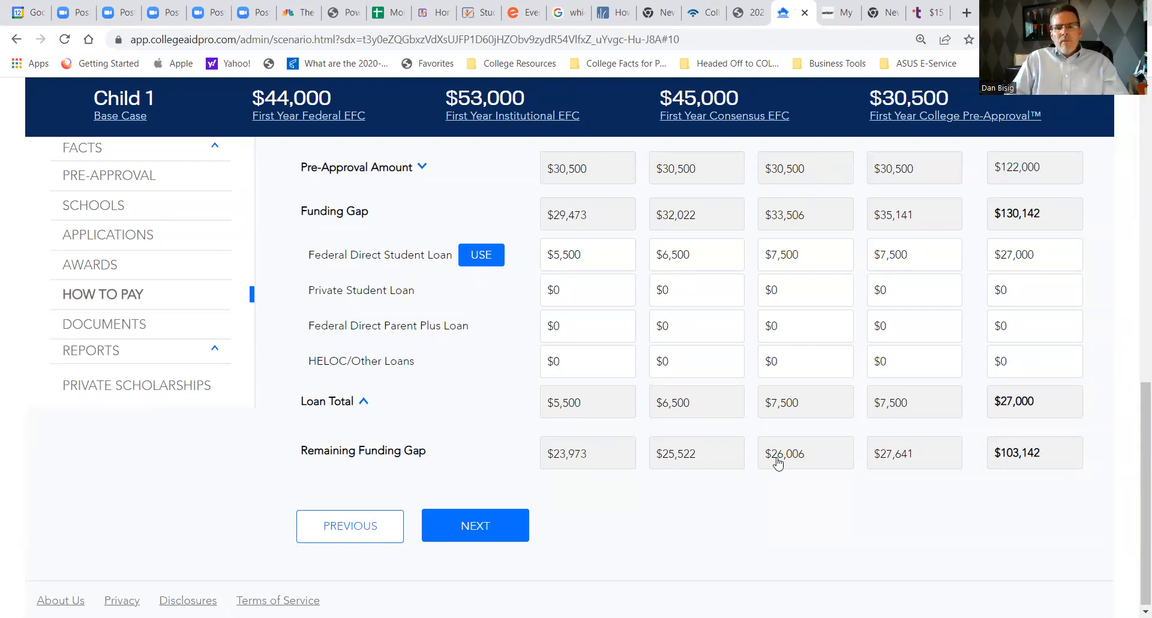
- Examine the four-year Remaining Funding Gap and Loan Total, and review the total loans and the 10-year and 25-year repayment estimates for Chapman
drag(1054, 455, 992, 466)
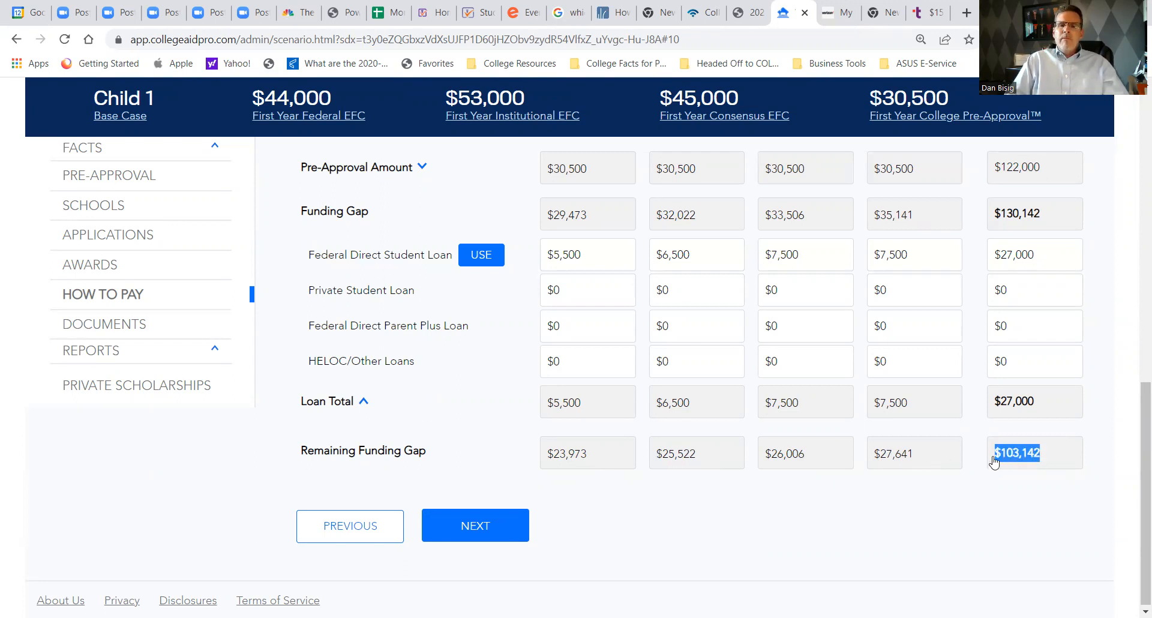
drag(1044, 406, 996, 411)
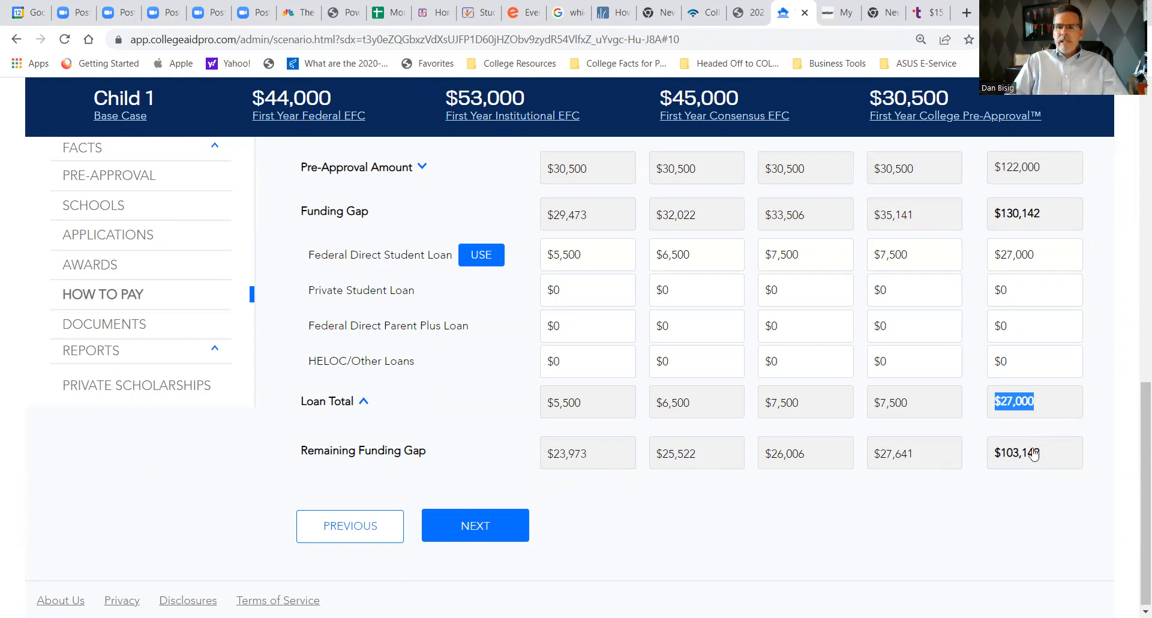
scroll(828, 540, up, 6)
scroll(819, 491, up, 6)
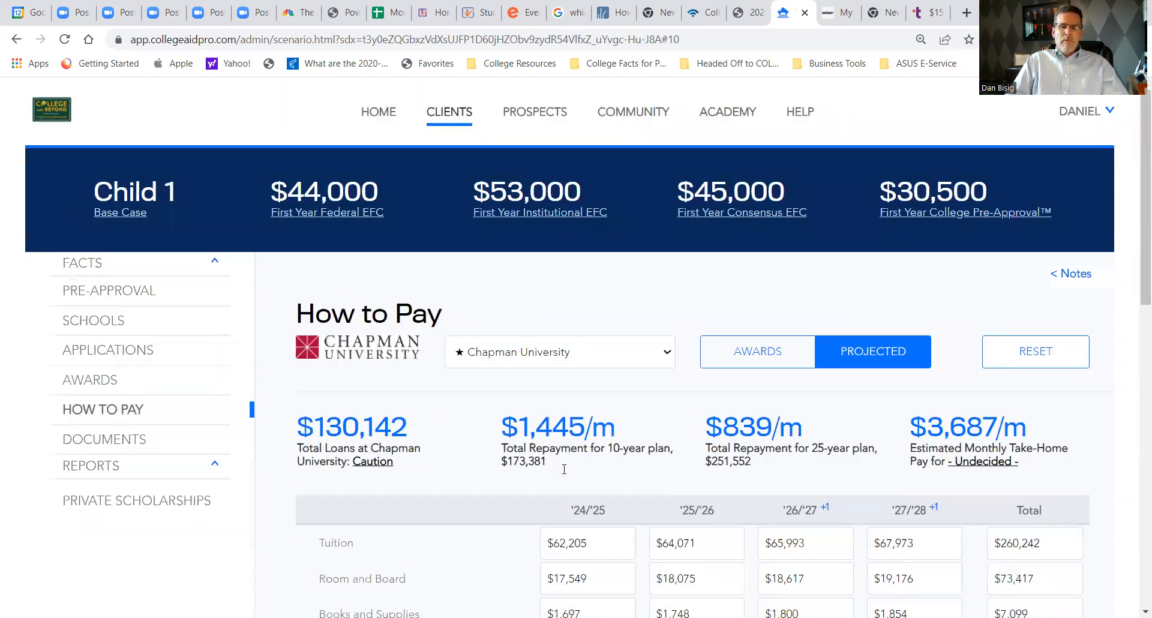
scroll(406, 273, down, 2)
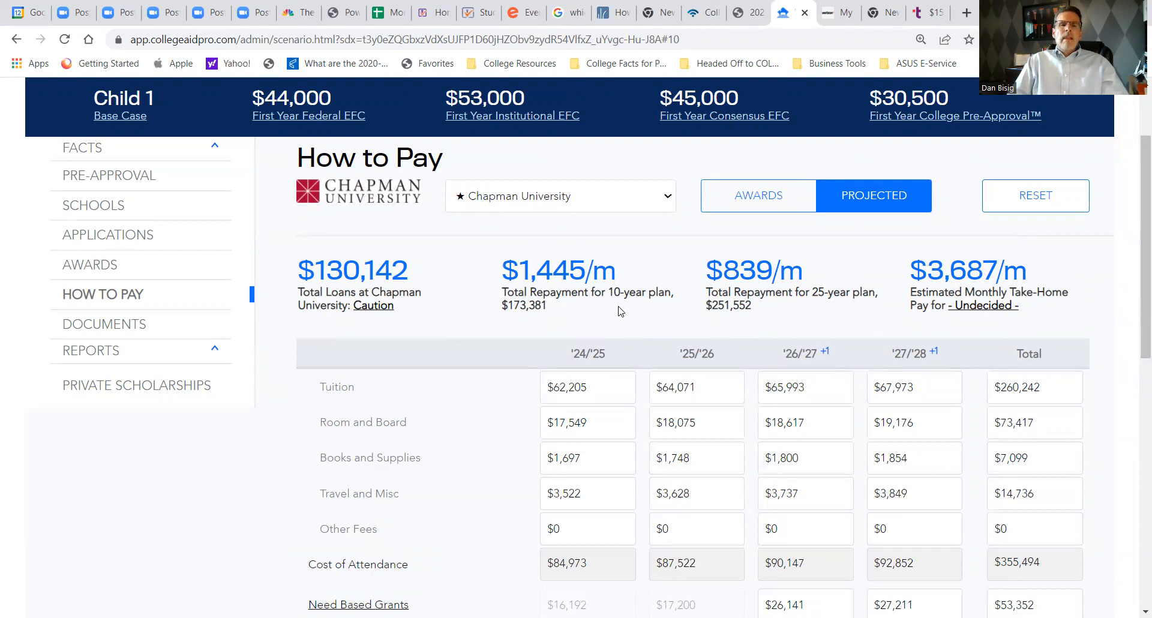
- Locate the Private Scholarships row in Chapman's cost table and open the private scholarship search
scroll(570, 331, down, 3)
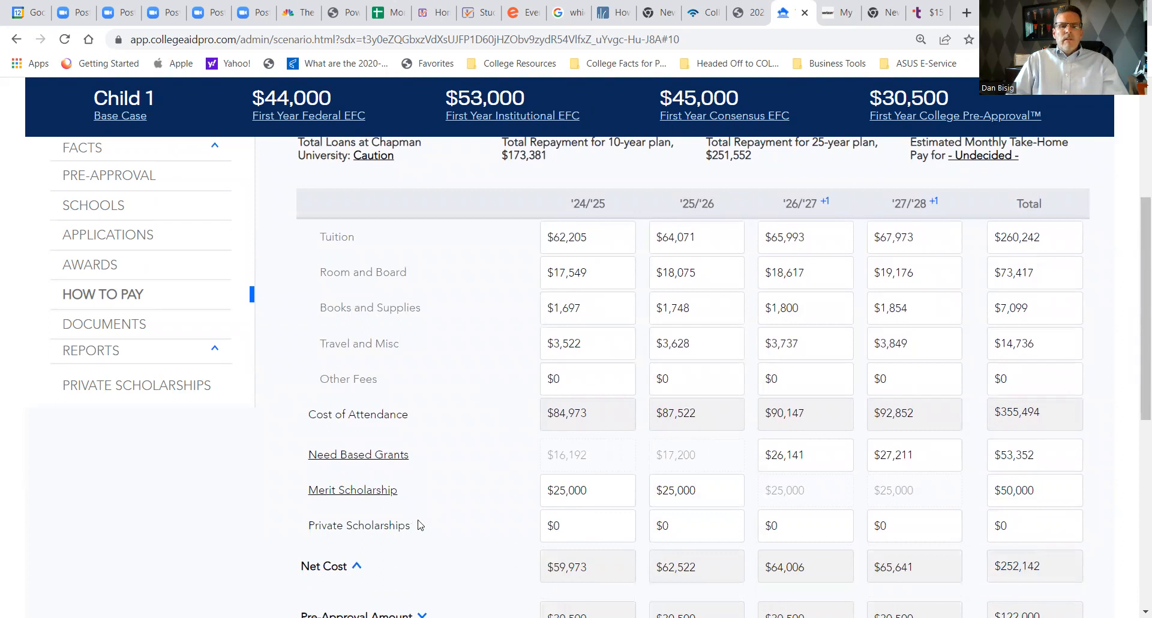
drag(412, 527, 311, 535)
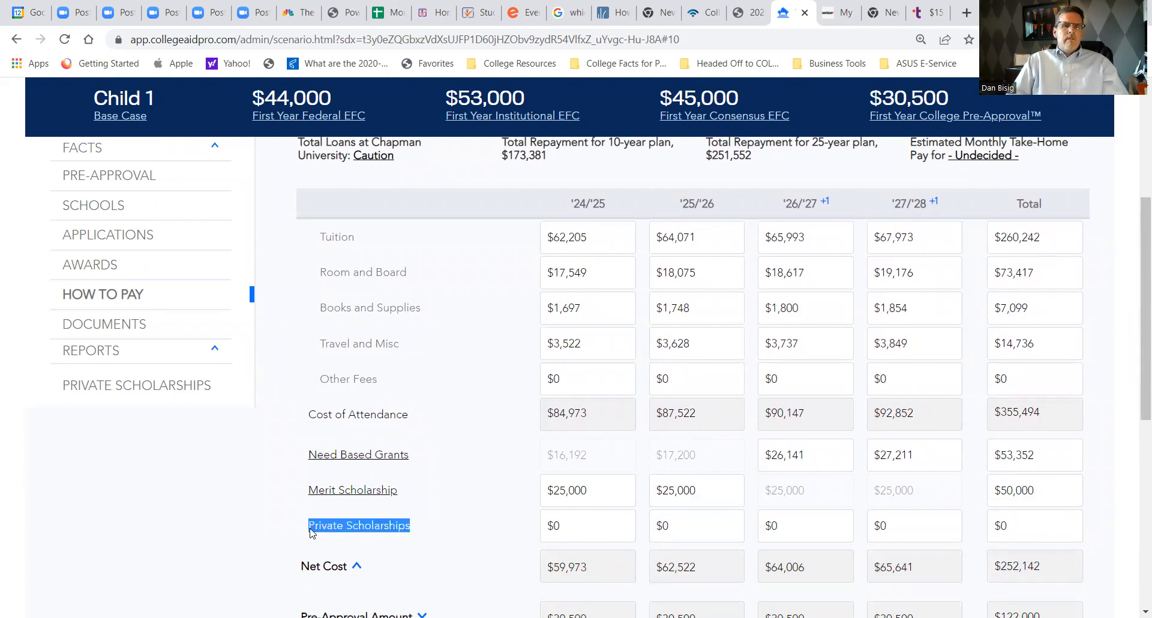
click(138, 389)
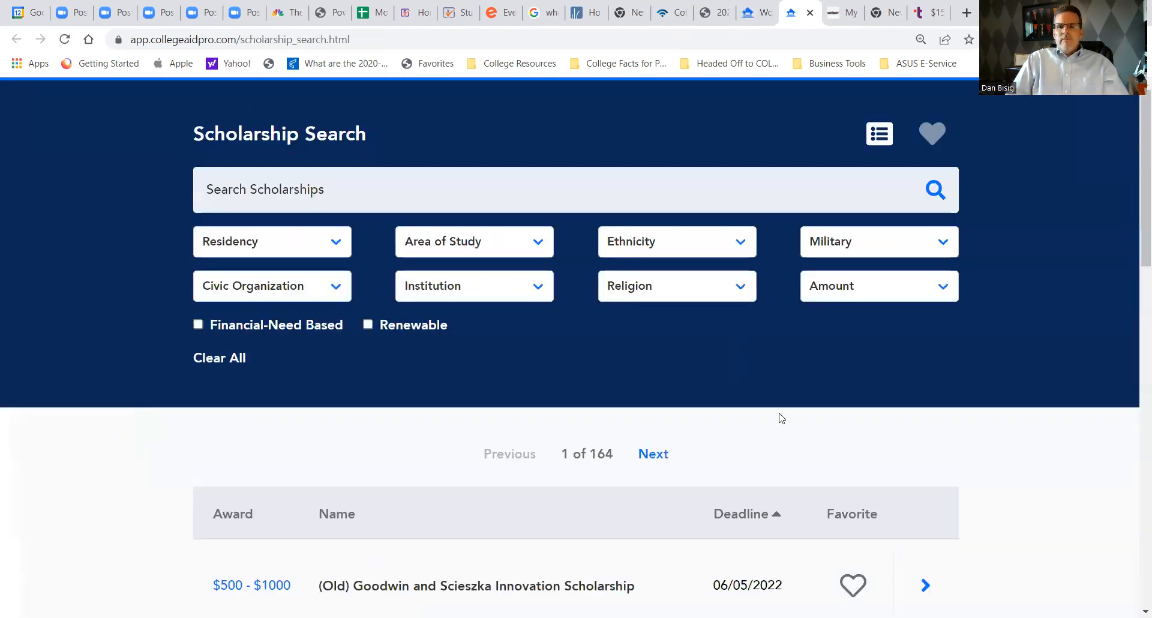